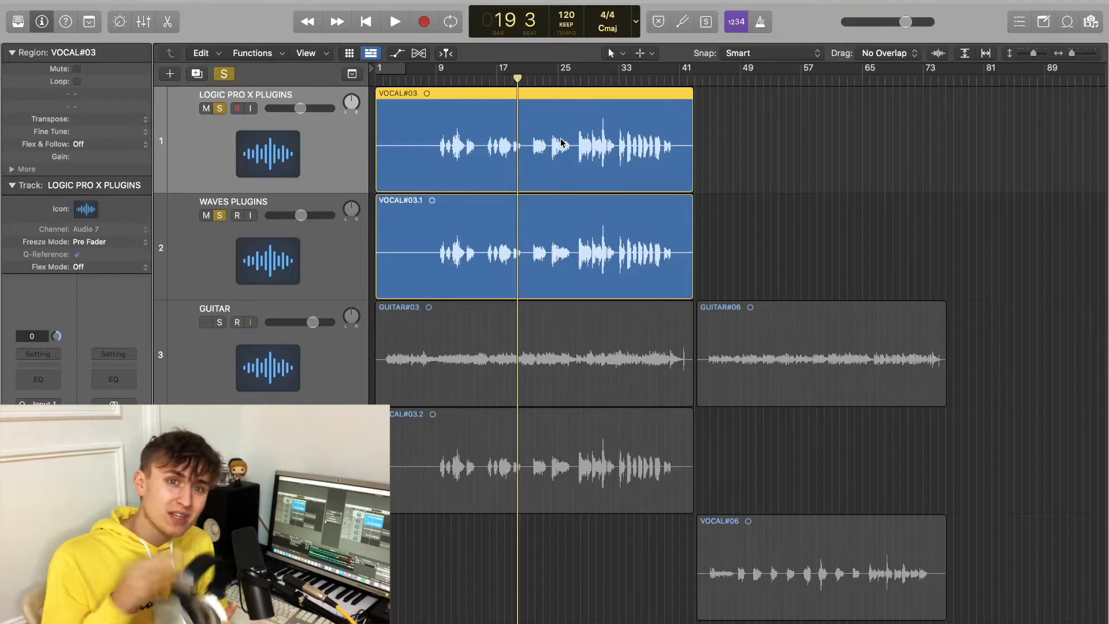
Play the soloed vocal on the LOGIC PRO X PLUGINS track from bar 9 to hear it unprocessed
click(435, 83)
key(space)
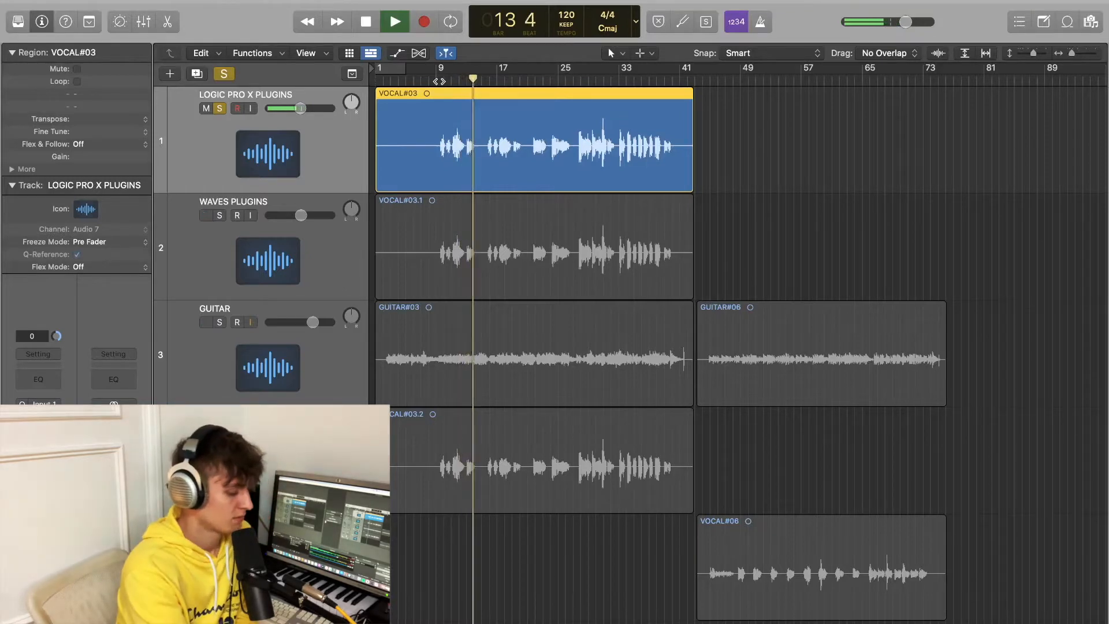
key(space)
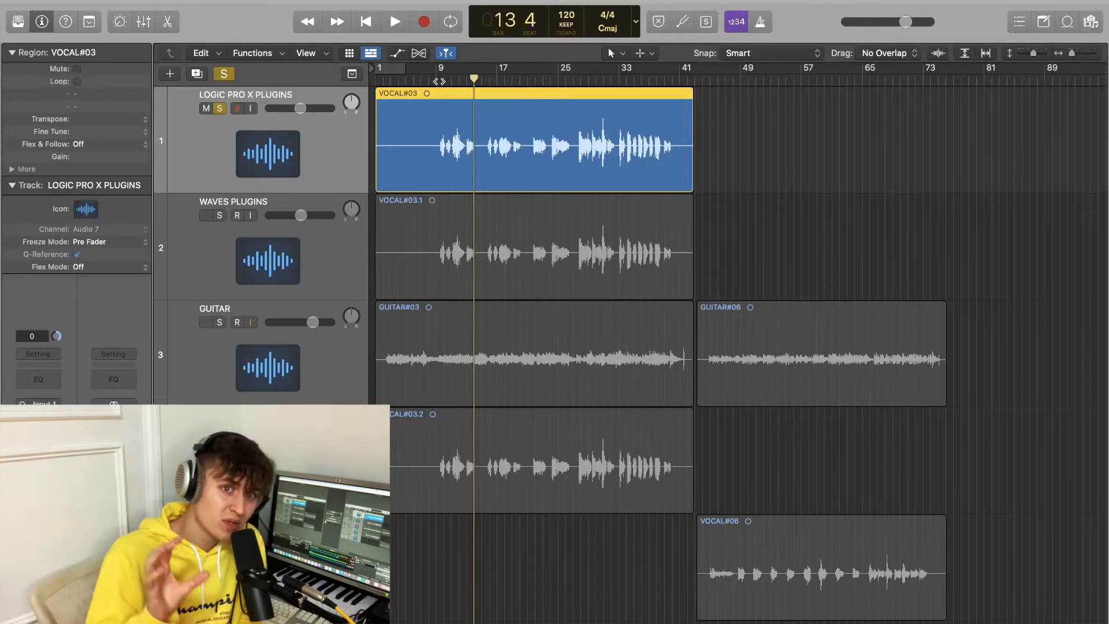
Show the mixer and add a Channel EQ to the LOGIC PRO X PLUGINS channel strip
click(437, 80)
key(x)
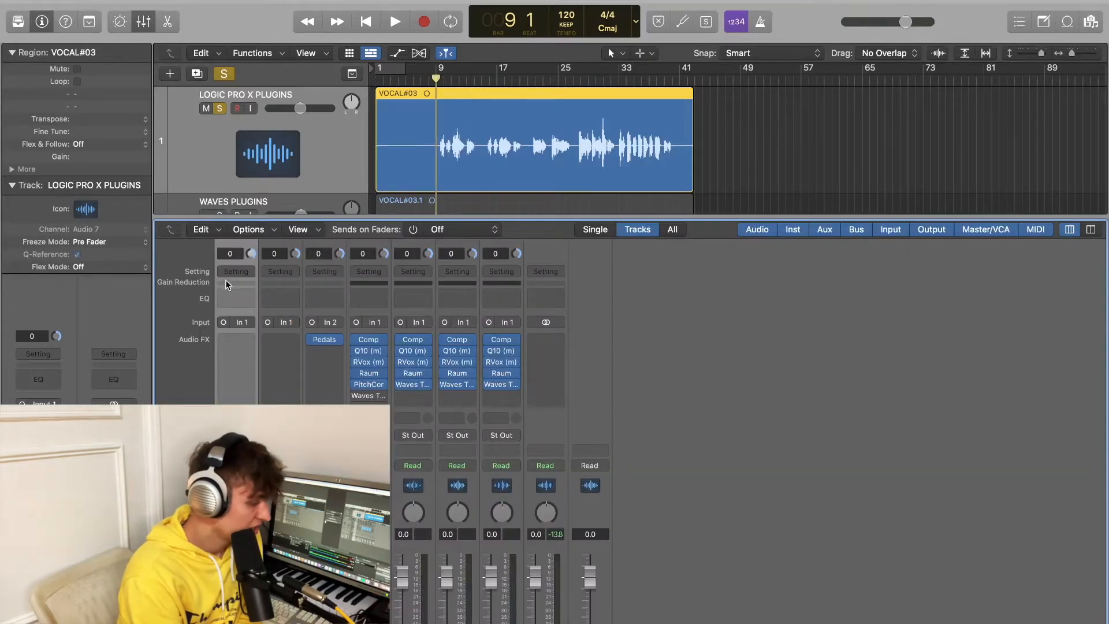
click(225, 300)
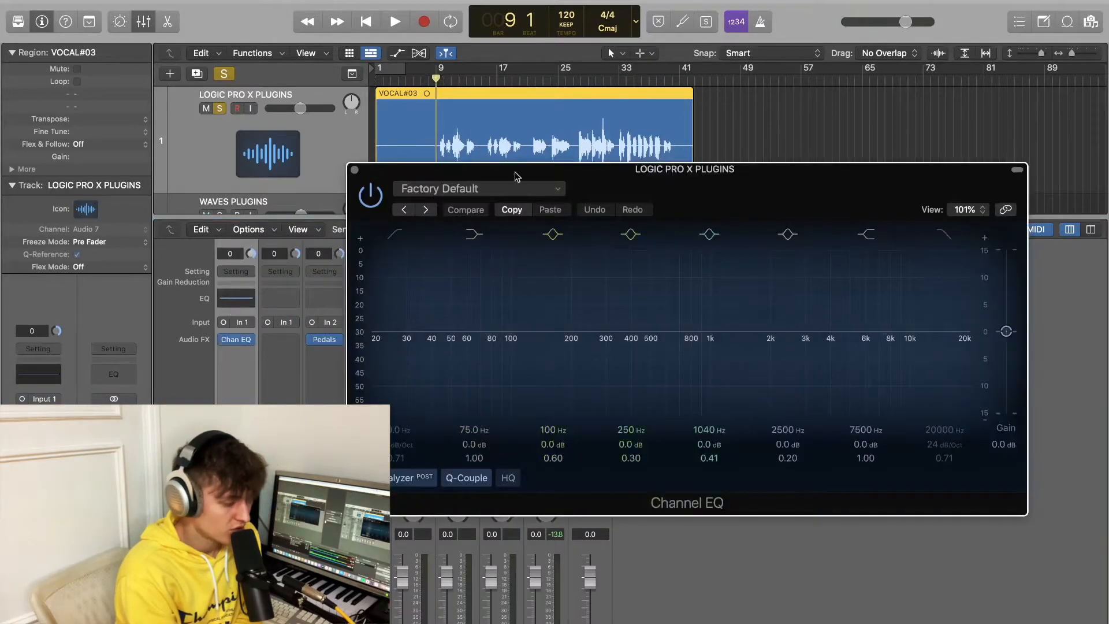
While the vocal plays, enable a low cut between 100 and 200 Hz, boost the high shelf 1.5 dB at 10900 Hz and cut 3.5 dB at 494 Hz
click(438, 80)
key(space)
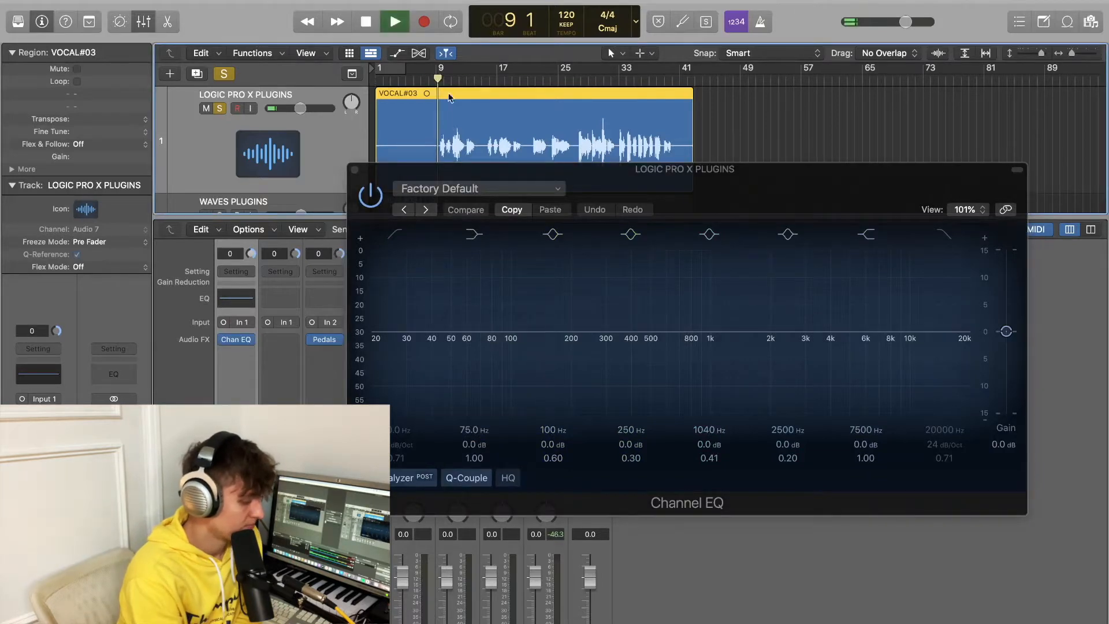
click(395, 235)
drag(391, 340, 545, 335)
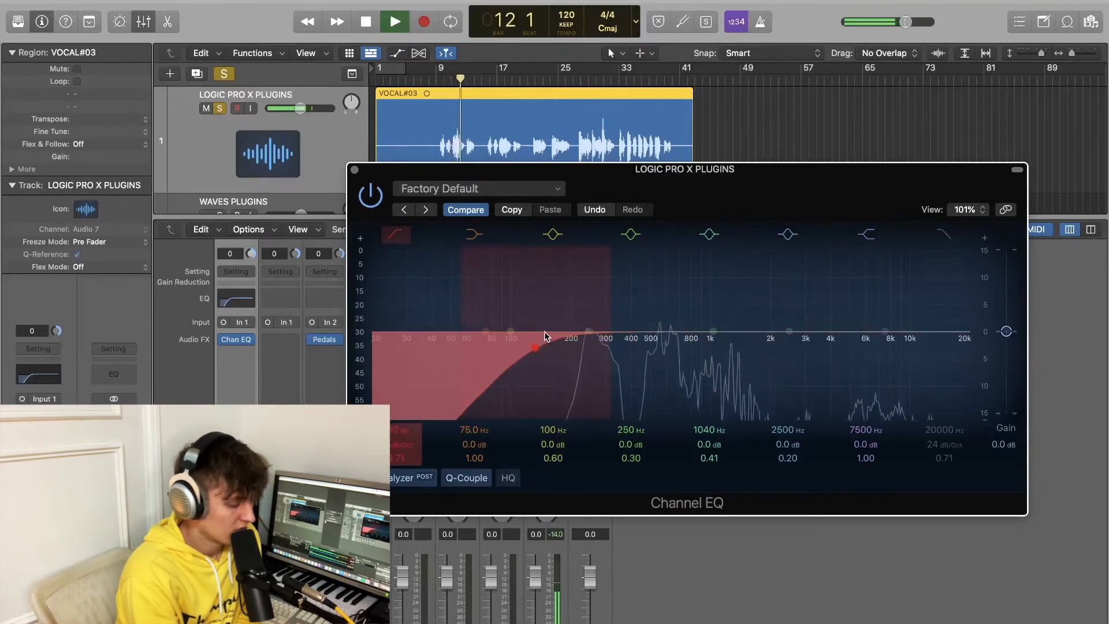
drag(890, 326, 924, 317)
drag(711, 329, 653, 358)
key(space)
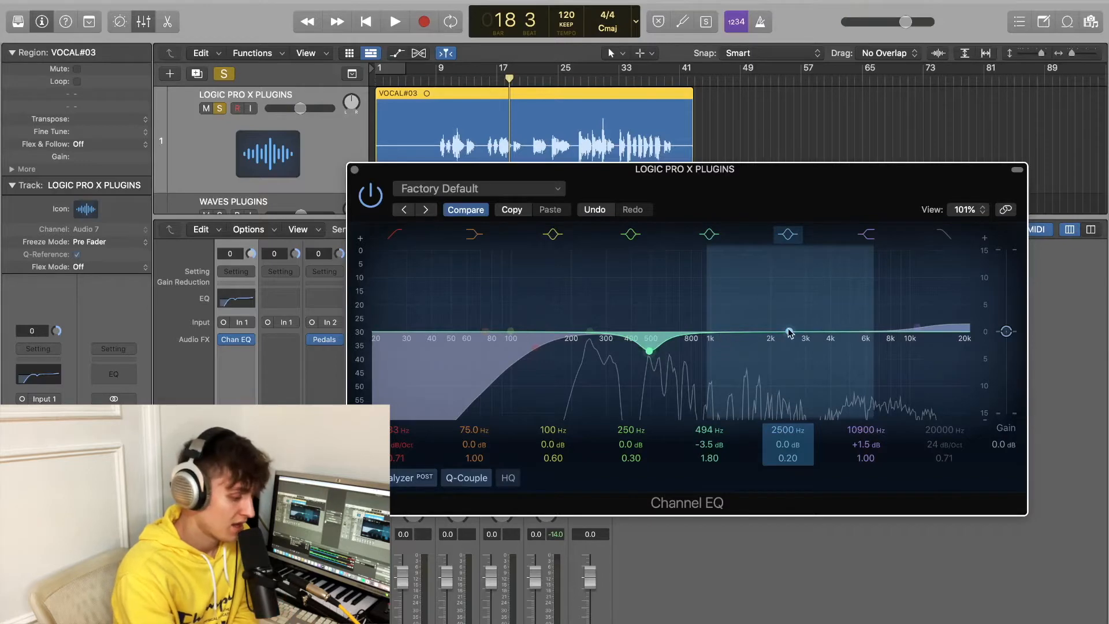
Shape the 2500 Hz band into a gentle boost of 0.9 dB at 4900 Hz with a Q of 0.57 and close the EQ
drag(789, 333, 808, 323)
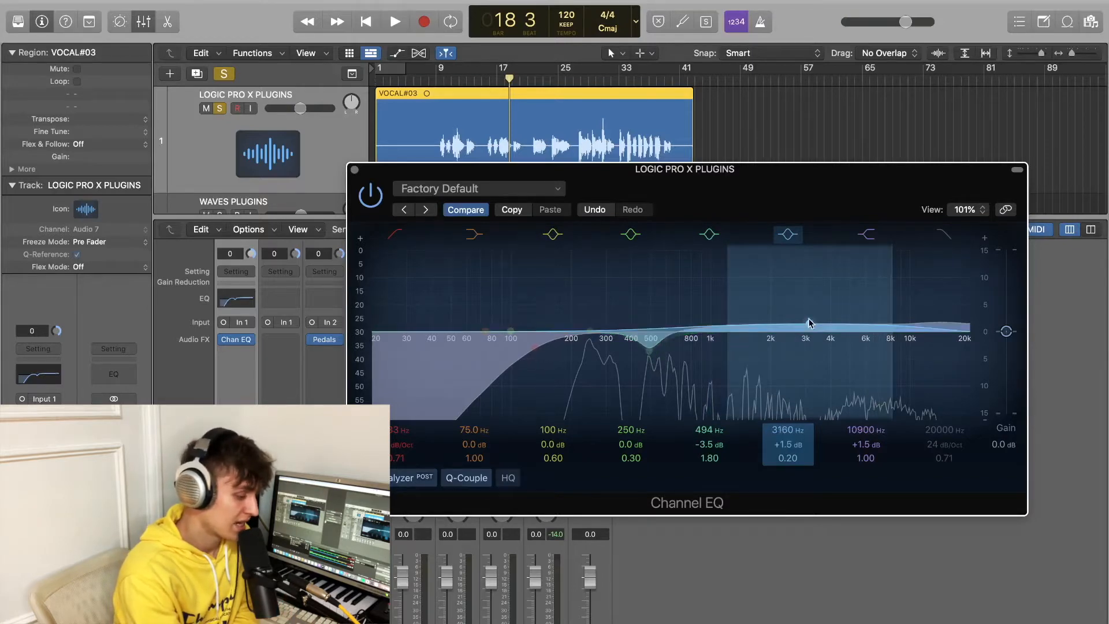
drag(788, 458, 788, 443)
key(space)
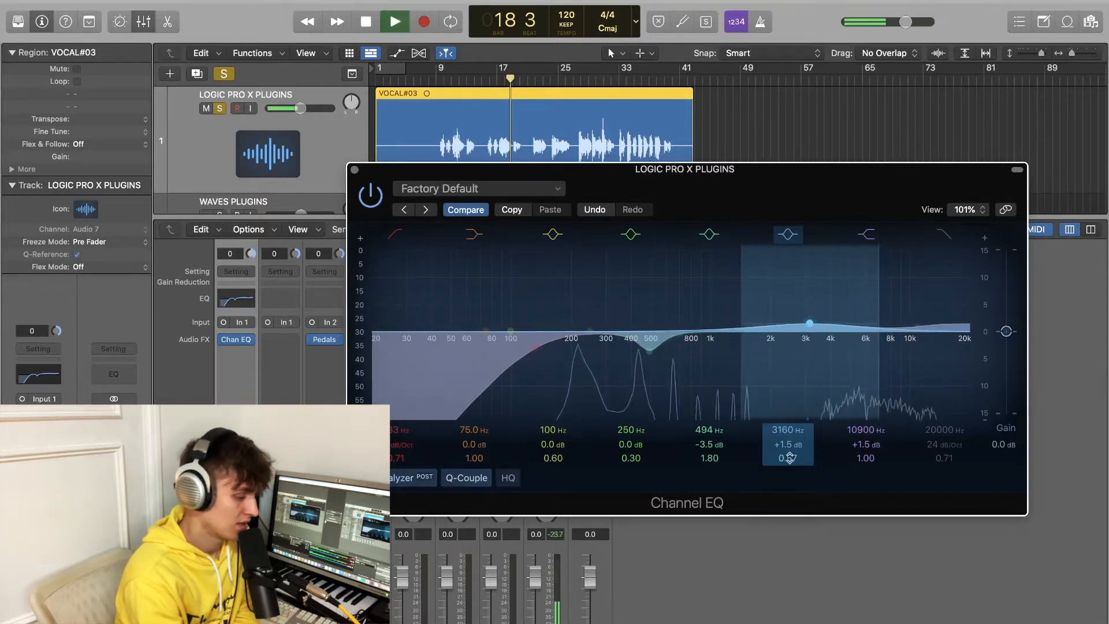
drag(832, 354, 861, 332)
key(space)
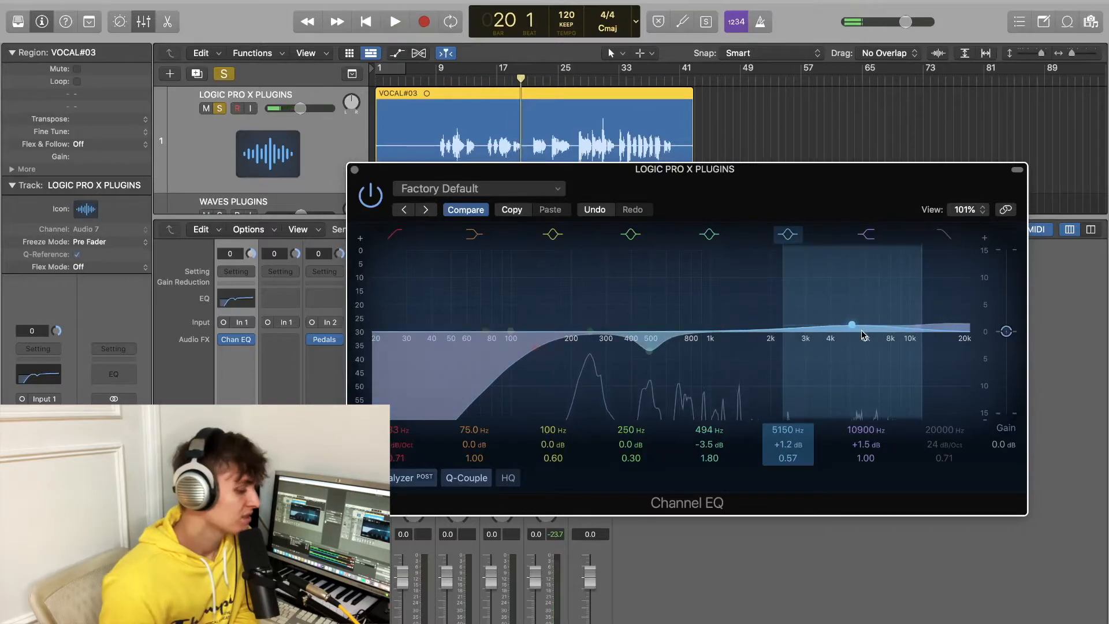
drag(853, 325, 851, 325)
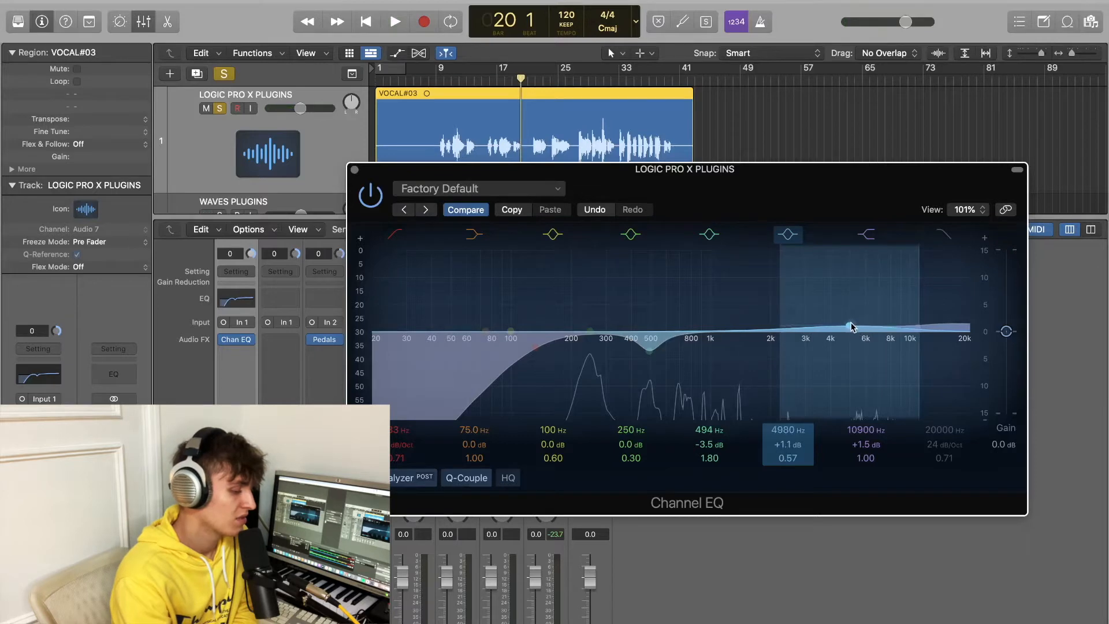
drag(851, 325, 849, 326)
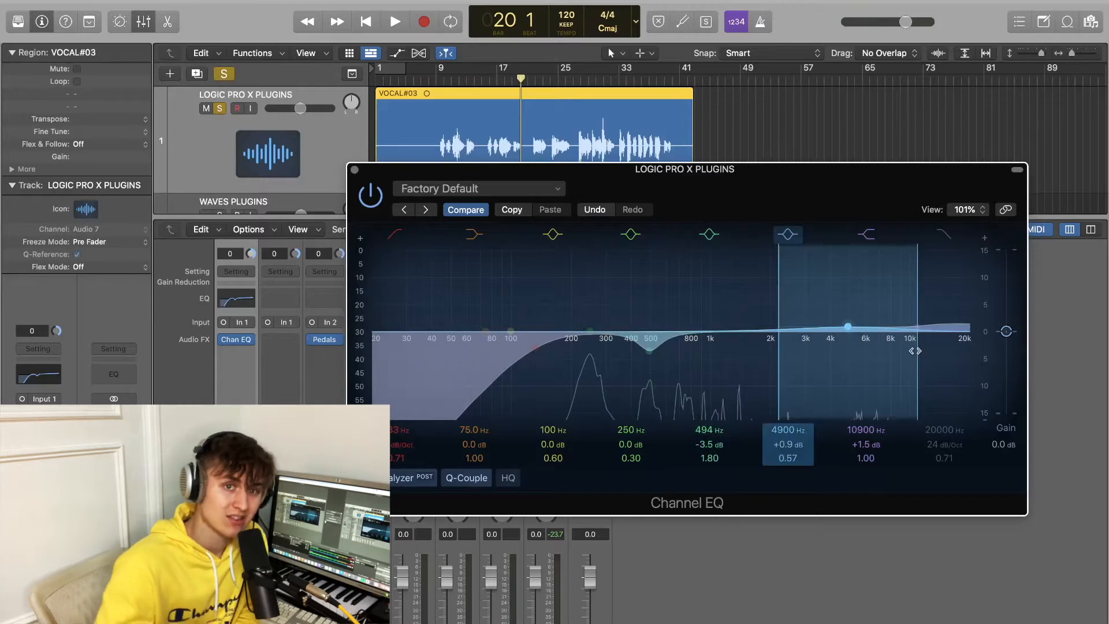
click(356, 171)
Add a mono Compressor below the Channel EQ and use the Platinum Digital model after trying Classic VCA
click(238, 341)
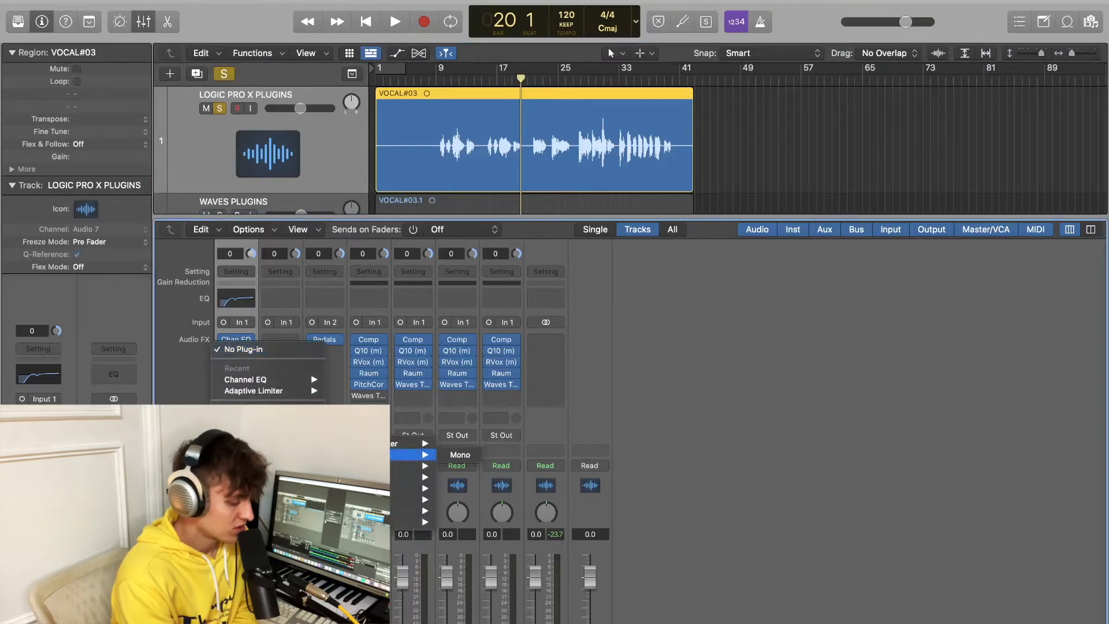
click(464, 460)
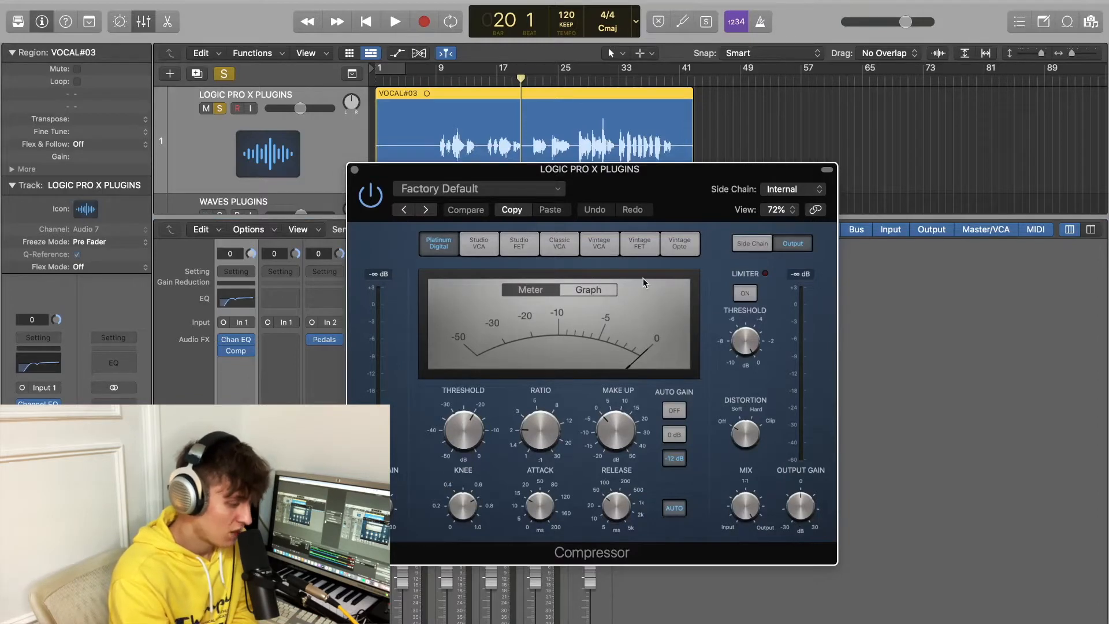
click(557, 243)
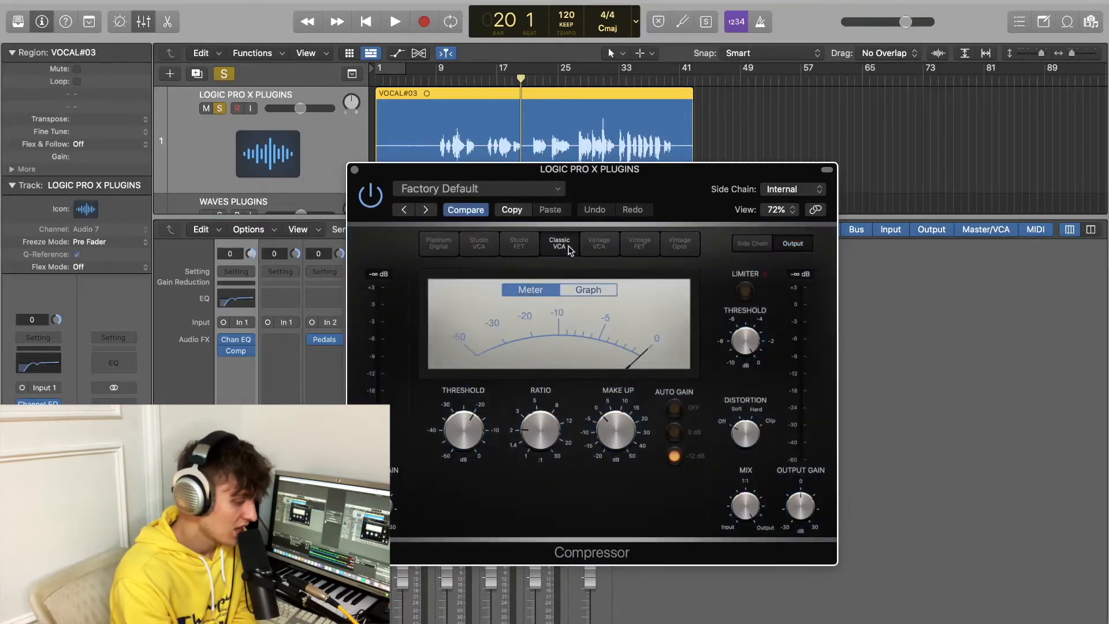
click(439, 243)
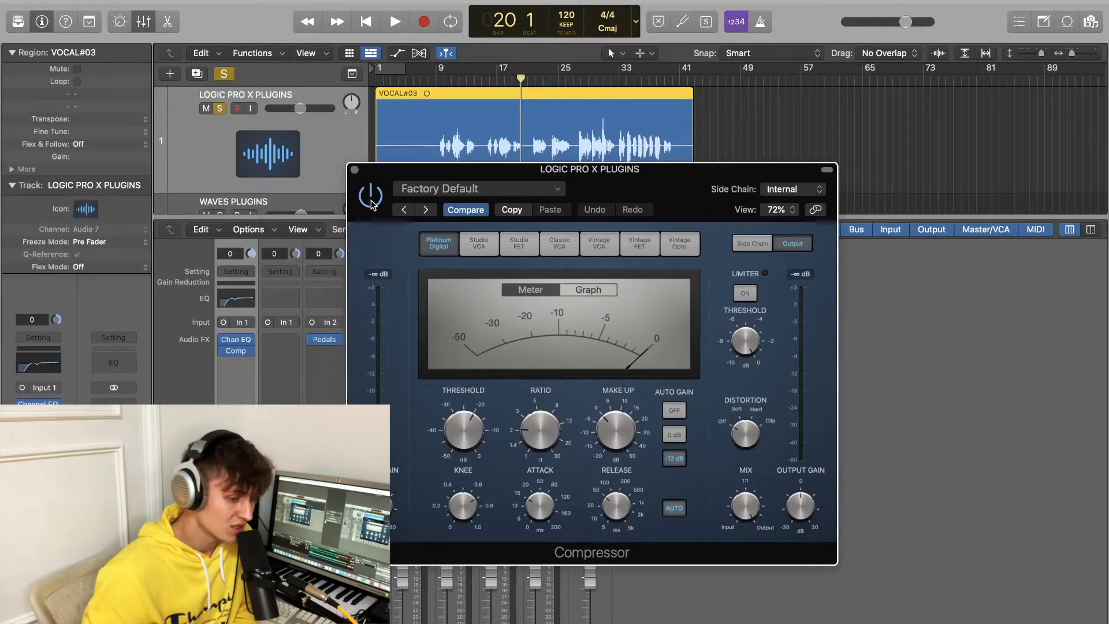
drag(385, 183, 392, 226)
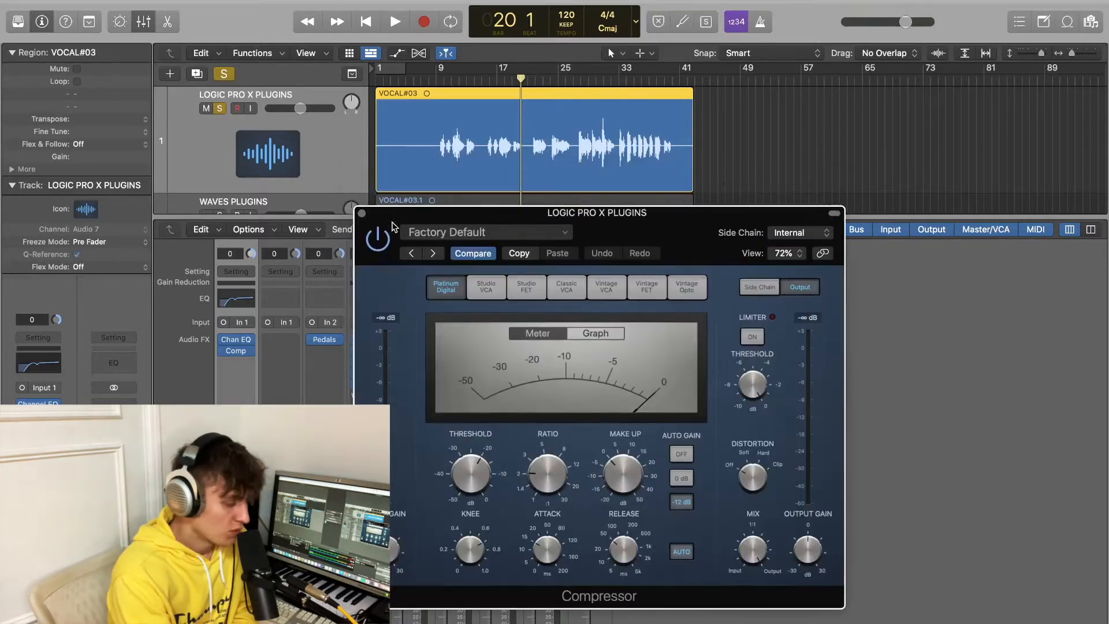
Raise the Compressor's ratio slightly, close it and listen to the compressed vocal from around bar 9
click(436, 80)
key(space)
drag(551, 472, 552, 447)
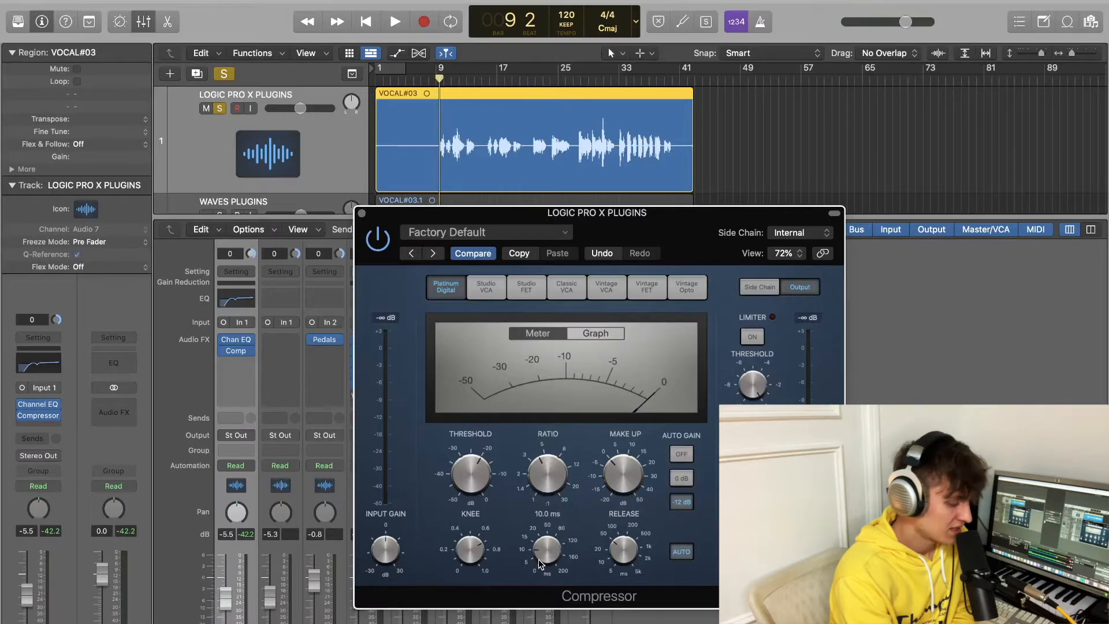
click(361, 213)
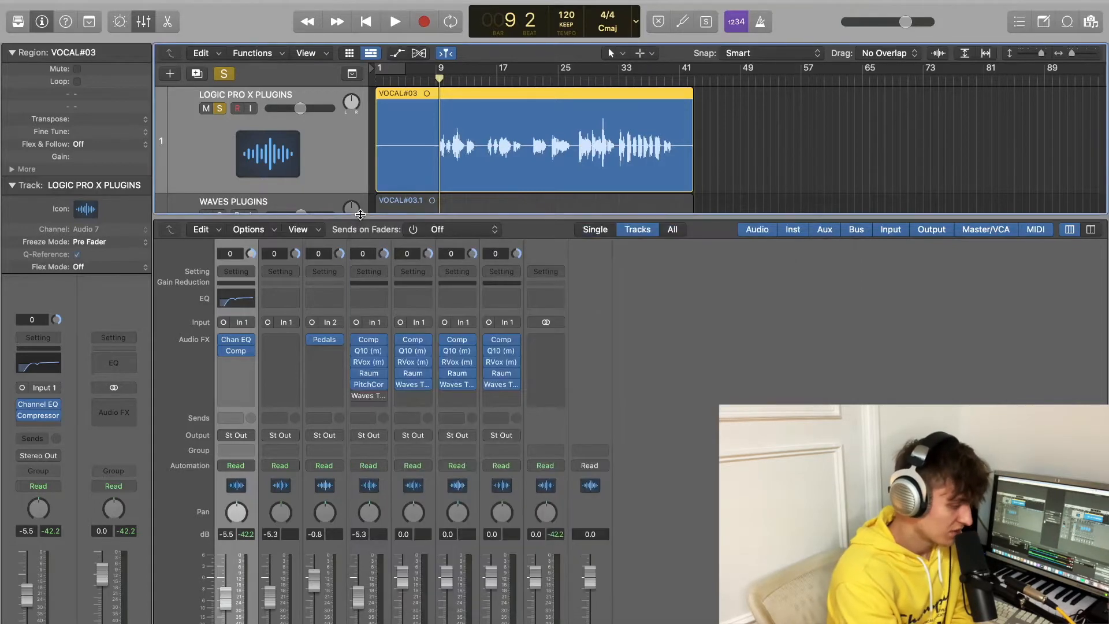
key(space)
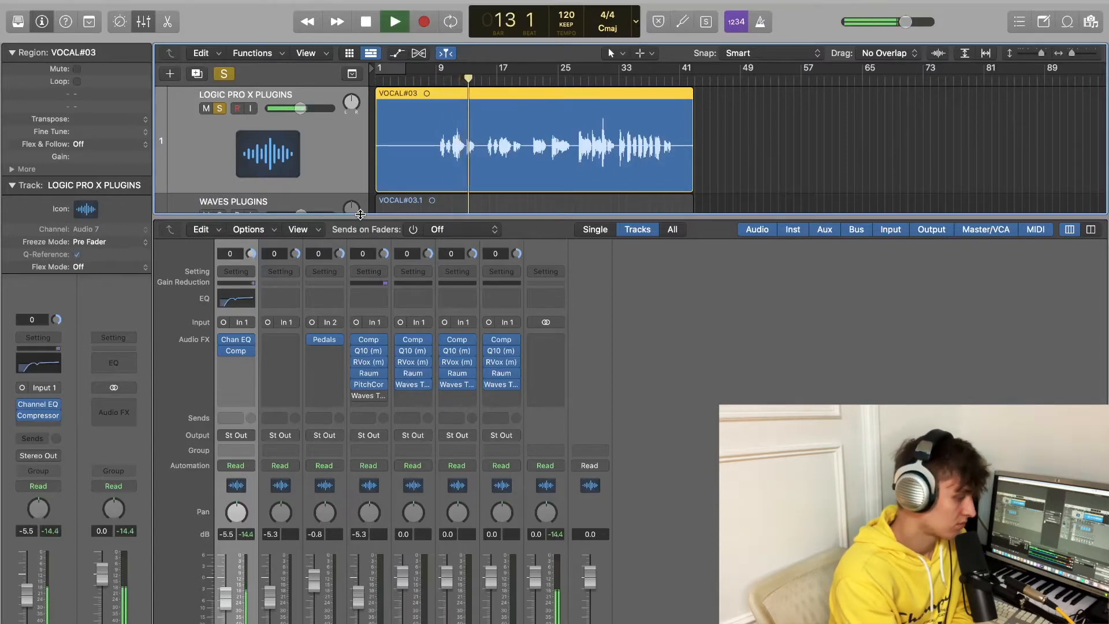
key(space)
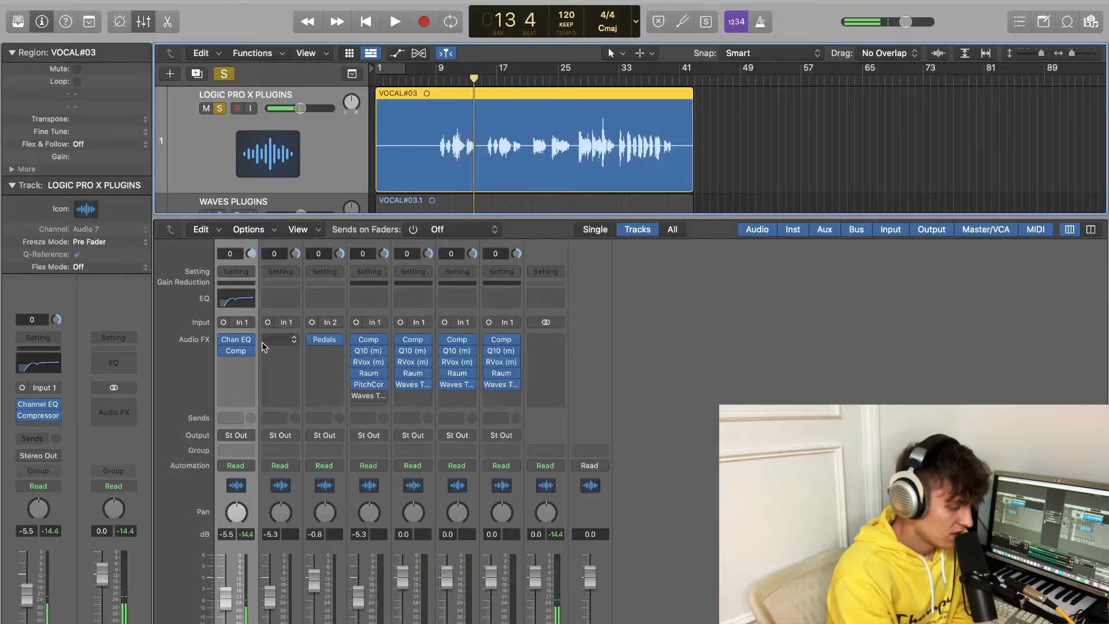
Add a mono Noise Gate below the Compressor on the LOGIC PRO X PLUGINS channel strip
click(234, 361)
mouse_move(282, 466)
mouse_move(375, 533)
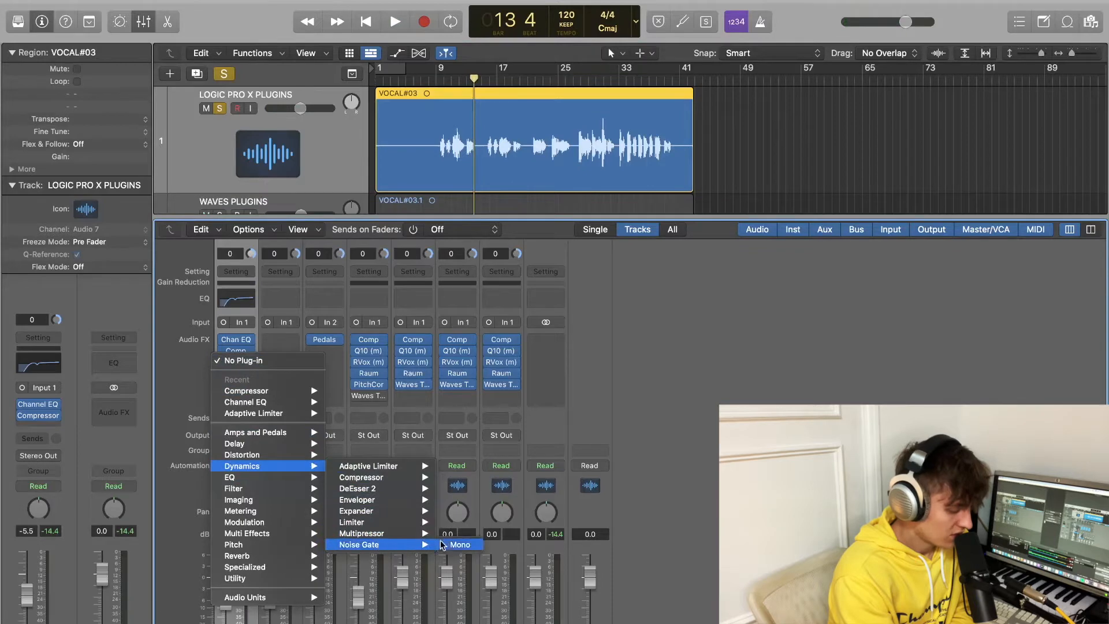
click(457, 545)
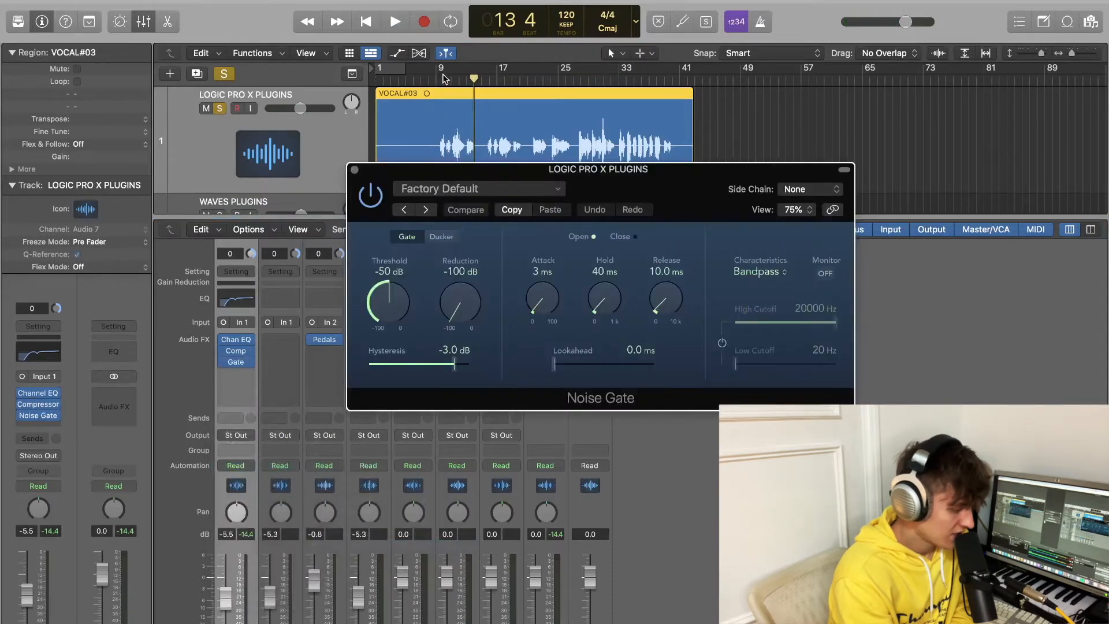
Set the Noise Gate's threshold to -32 dB, reduction to -27 dB and attack to 73 ms while listening to the vocal
drag(385, 293, 385, 253)
drag(462, 304, 459, 160)
key(space)
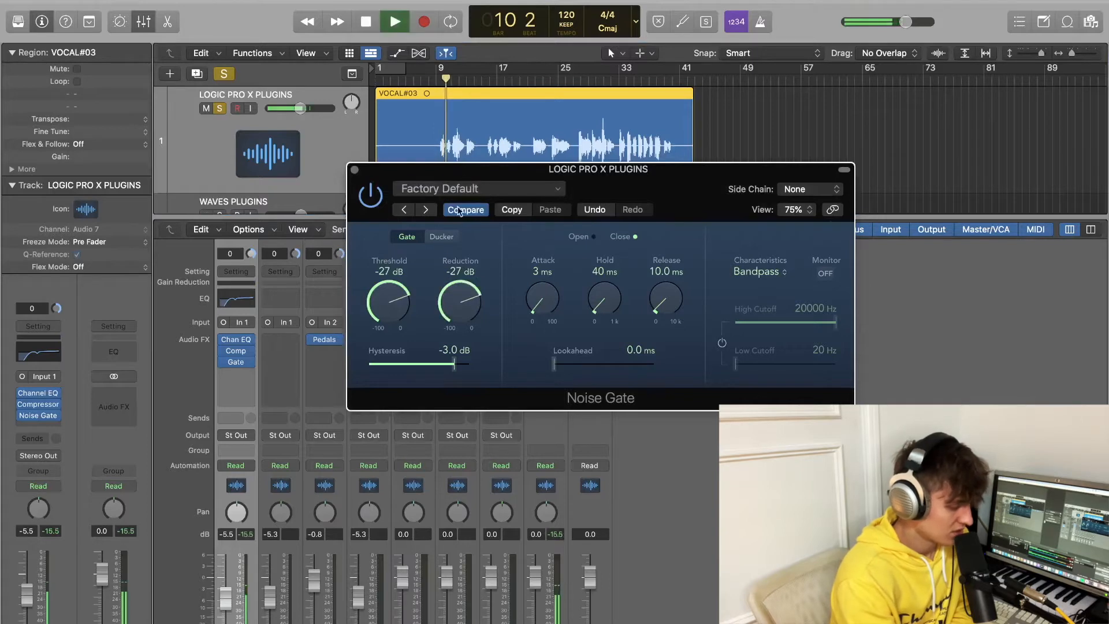
drag(401, 297, 400, 302)
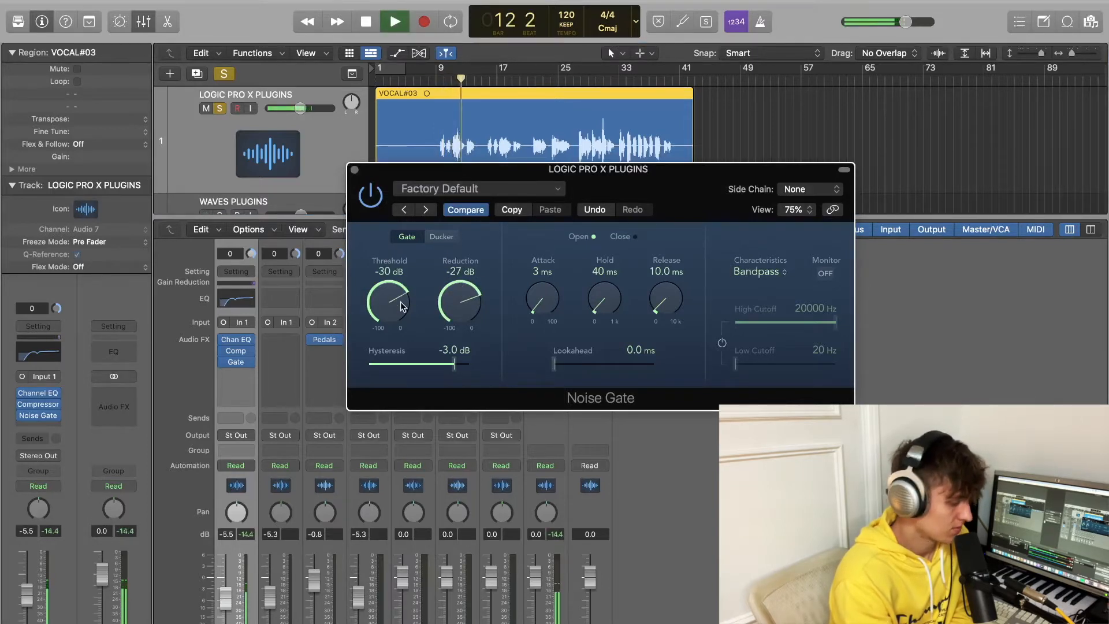
drag(401, 302, 401, 303)
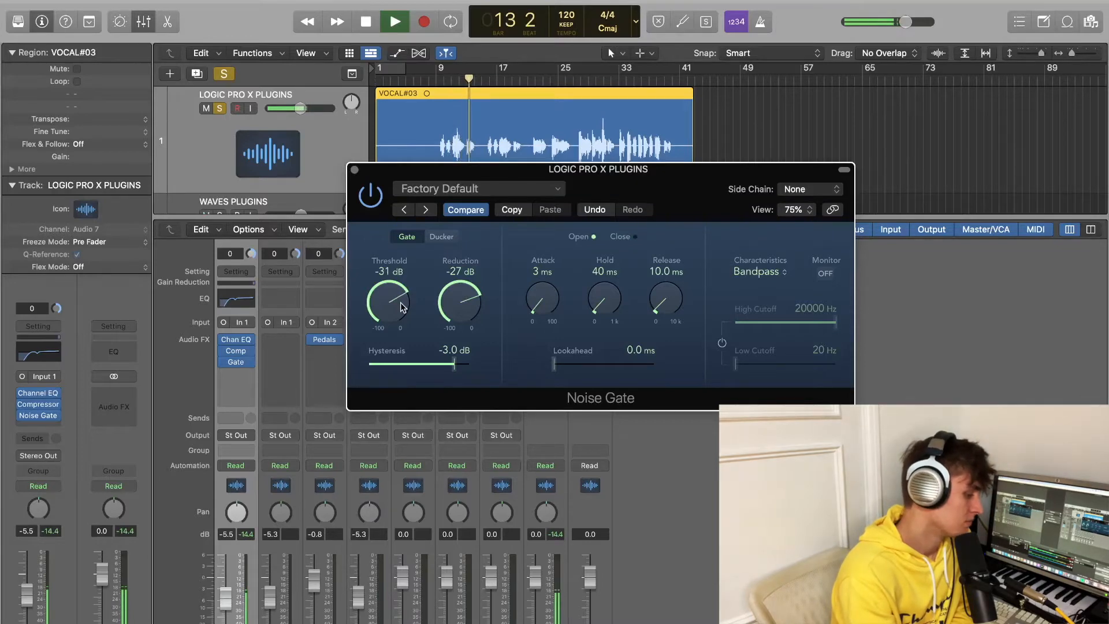
drag(543, 295, 542, 176)
key(space)
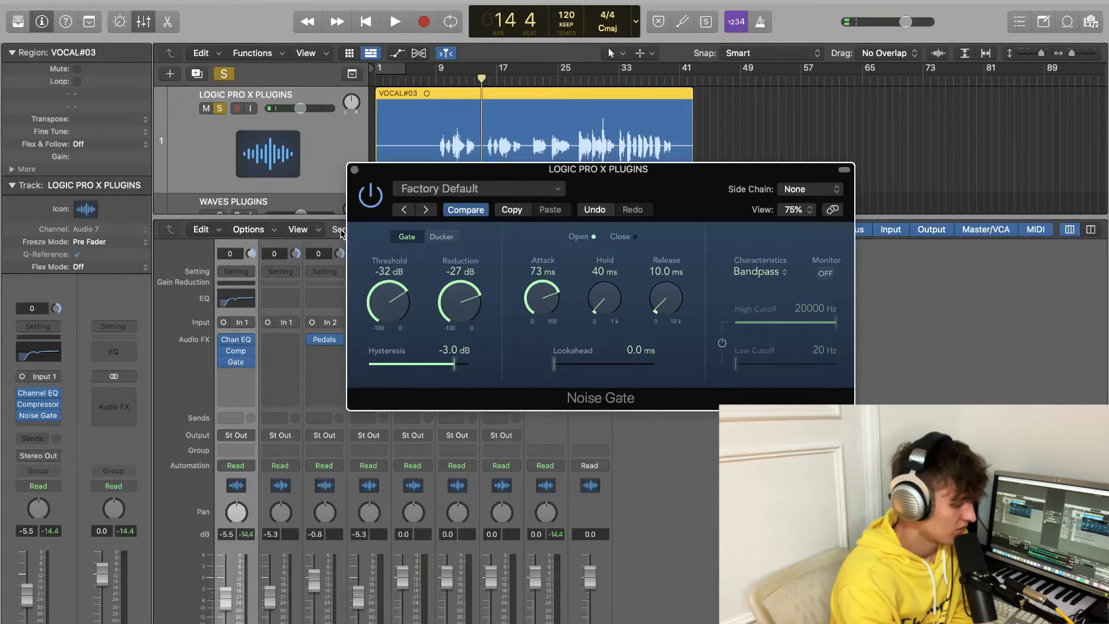
click(354, 169)
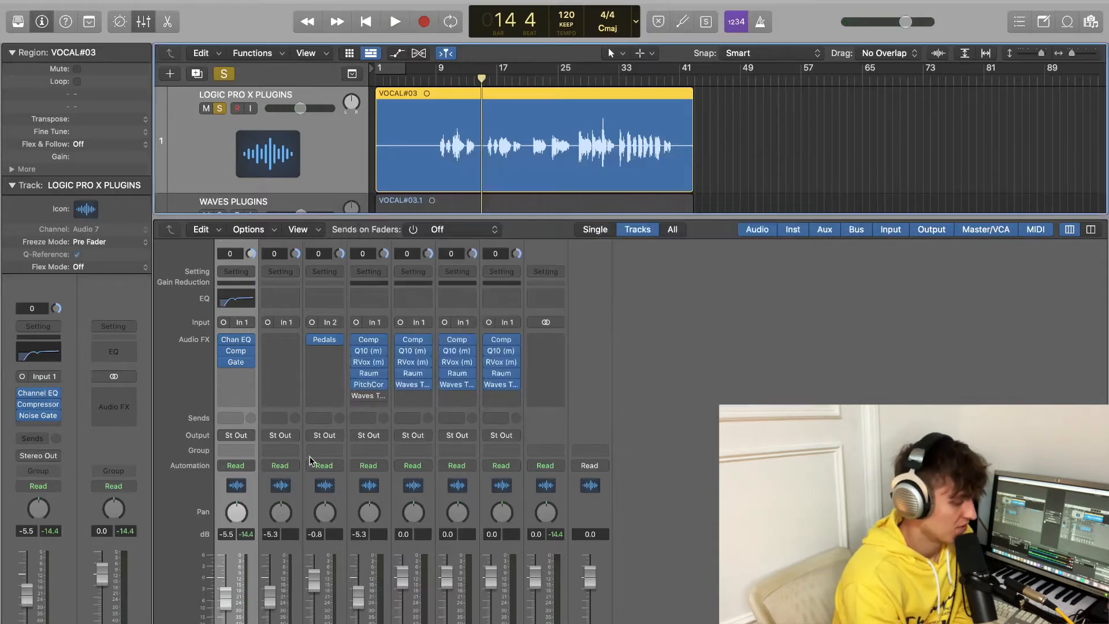
click(248, 383)
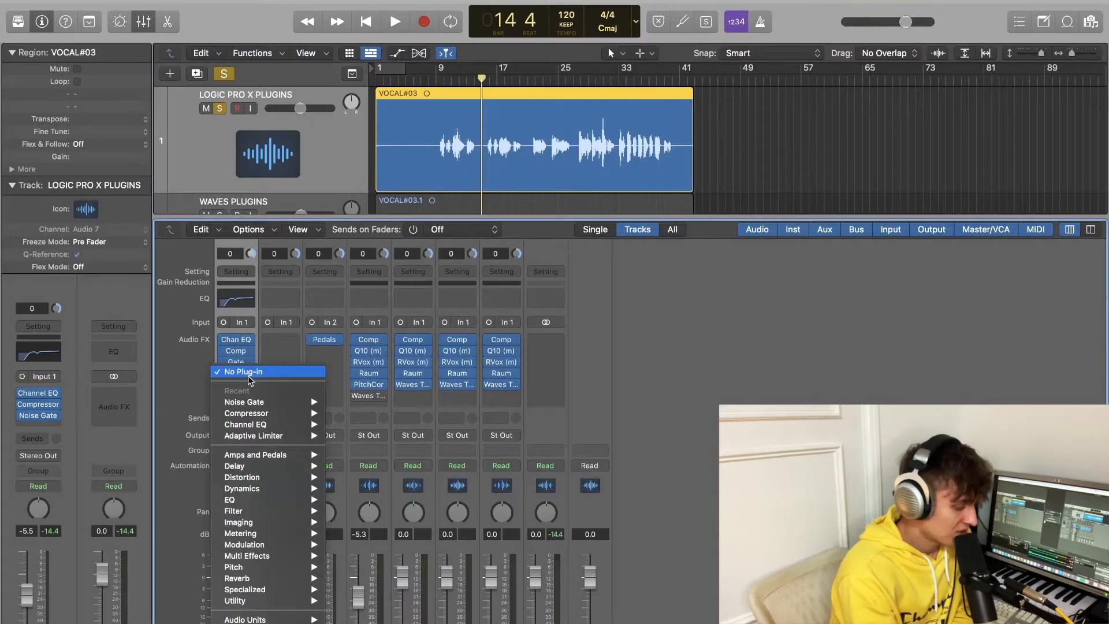
mouse_move(271, 490)
mouse_move(384, 506)
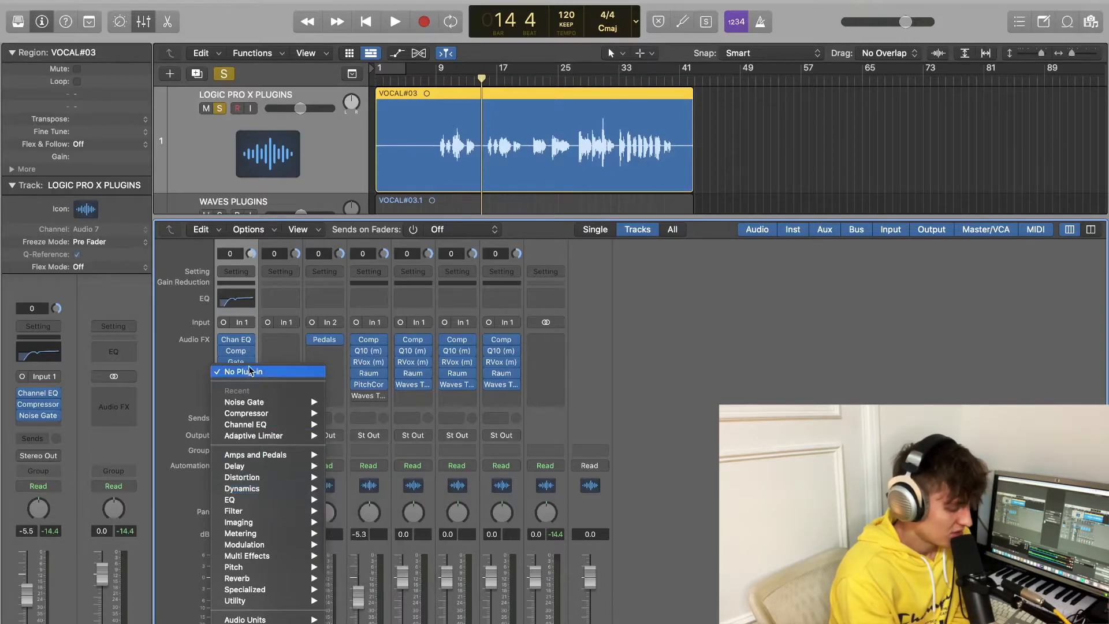
click(269, 340)
Add a send to Bus 1 on the LOGIC PRO X PLUGINS channel strip
click(222, 417)
mouse_move(297, 435)
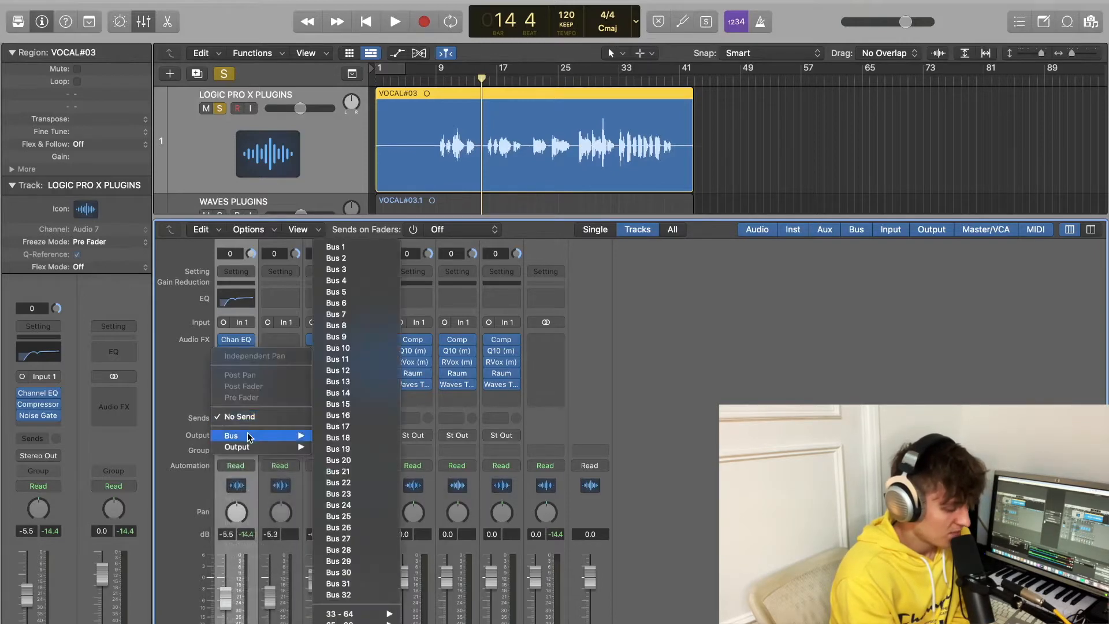
click(386, 250)
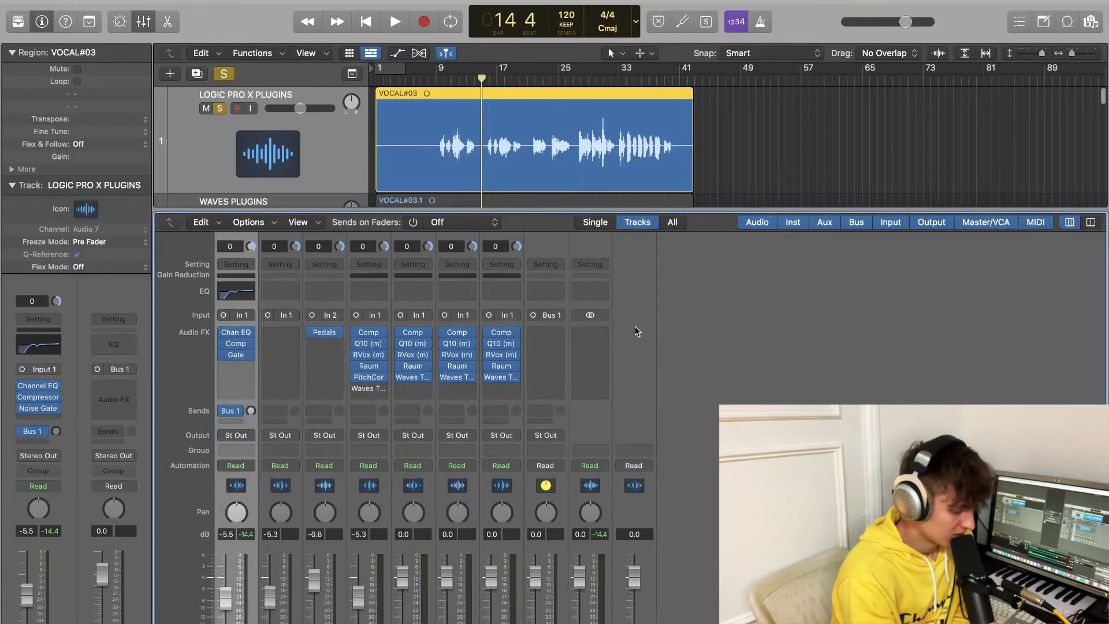
Add a mono Compressor to the Bus 1 aux channel, with its threshold at the minimum and its ratio at the maximum
click(540, 332)
mouse_move(578, 372)
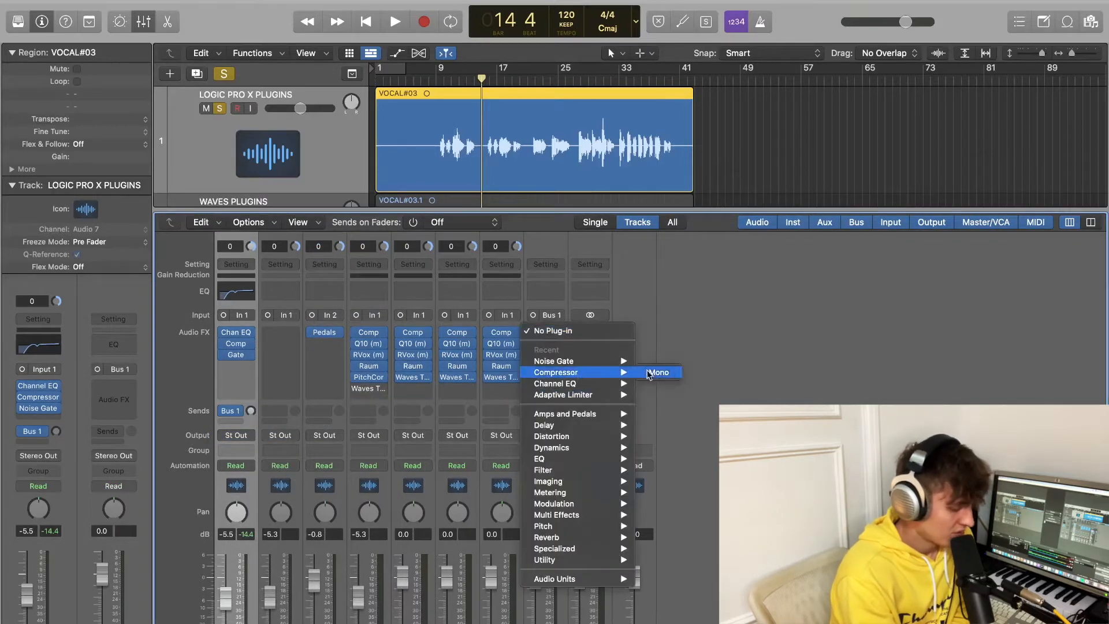
click(669, 374)
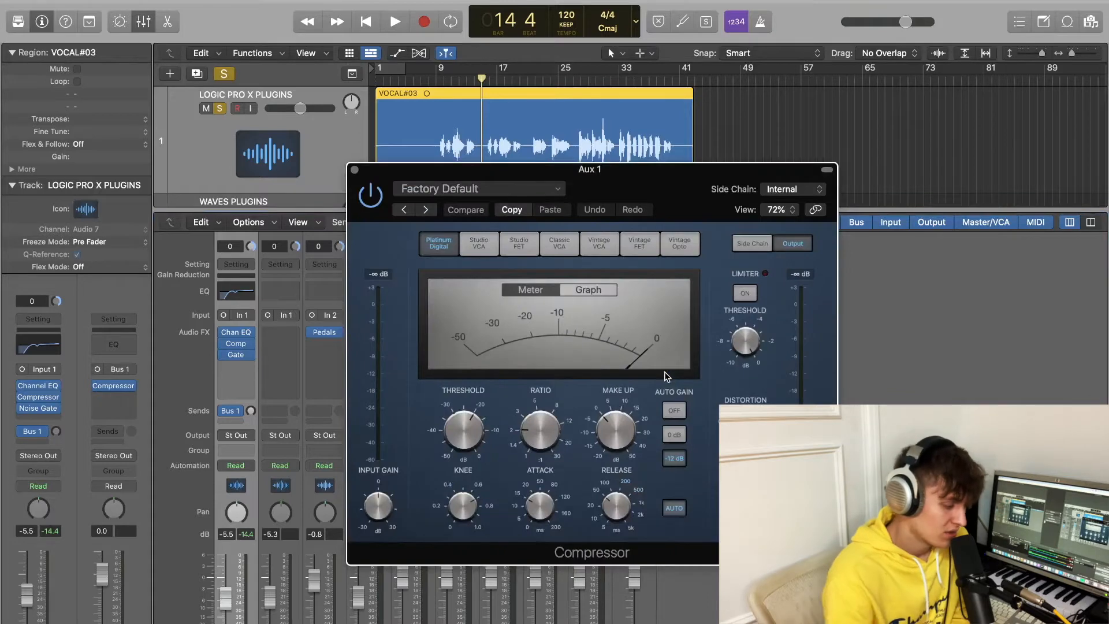
drag(523, 433, 527, 445)
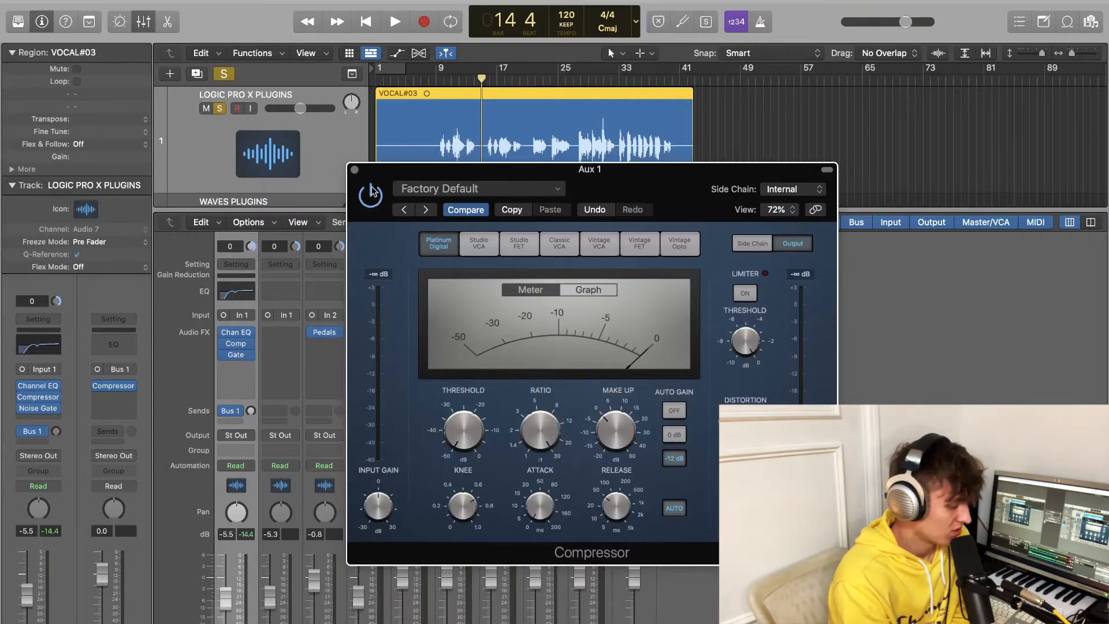
Close the aux Compressor and set the Bus 1 send on the LOGIC PRO X PLUGINS channel to -32.5 dB while listening to the vocal
click(593, 292)
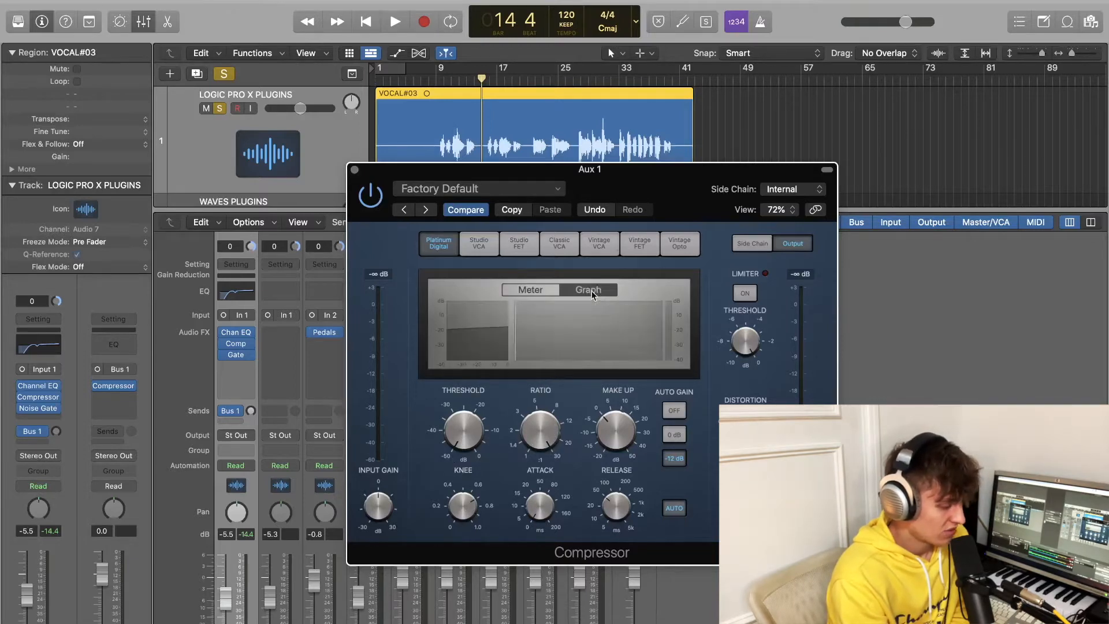
click(355, 170)
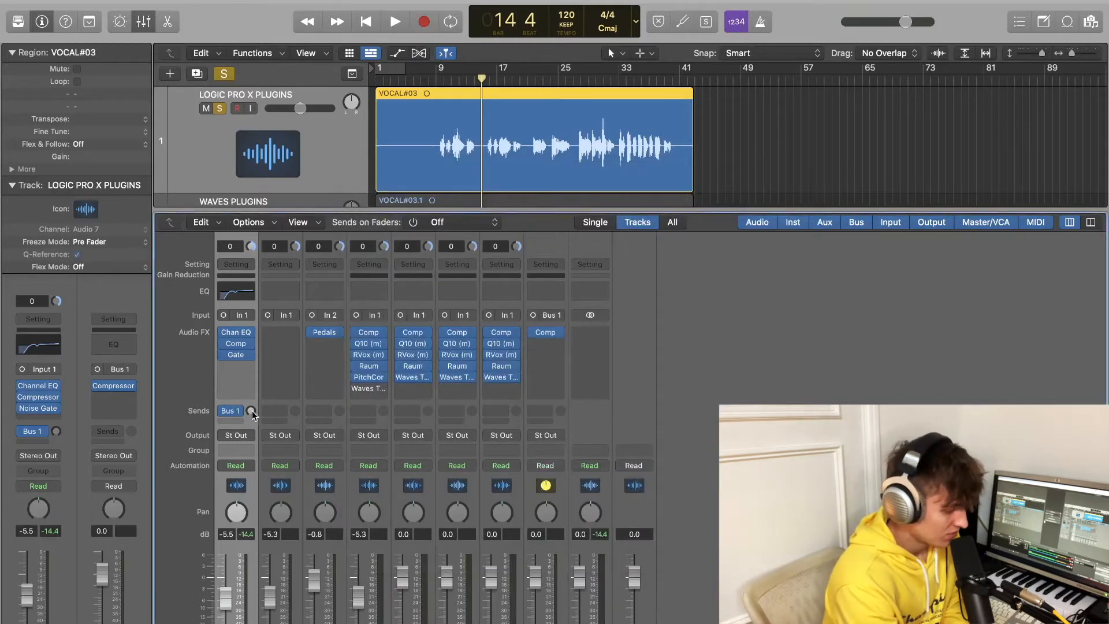
key(space)
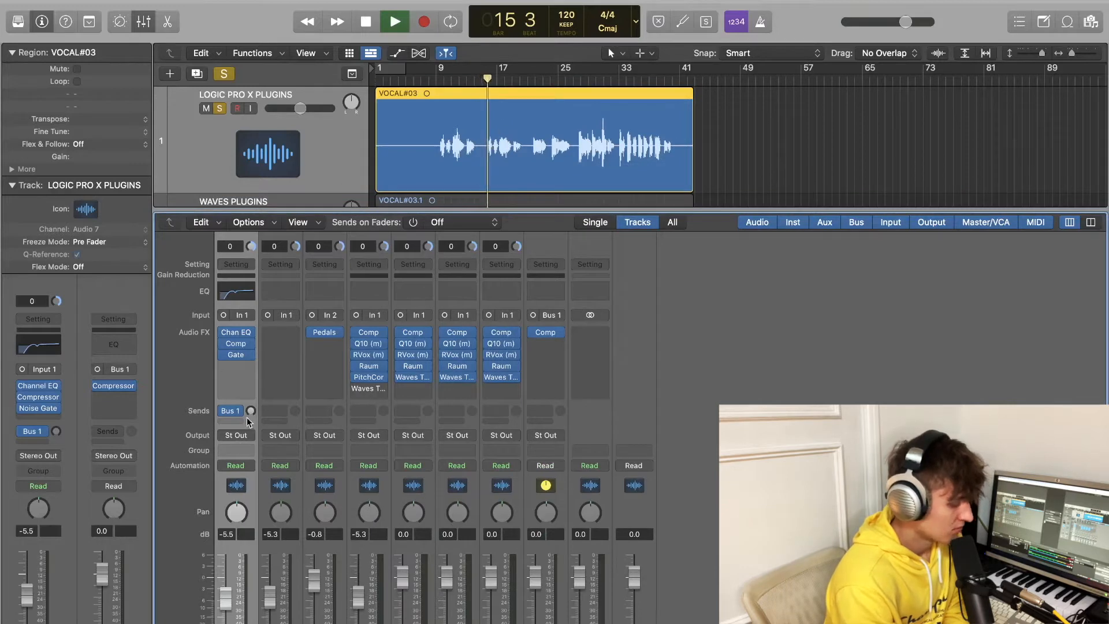
drag(250, 411, 250, 387)
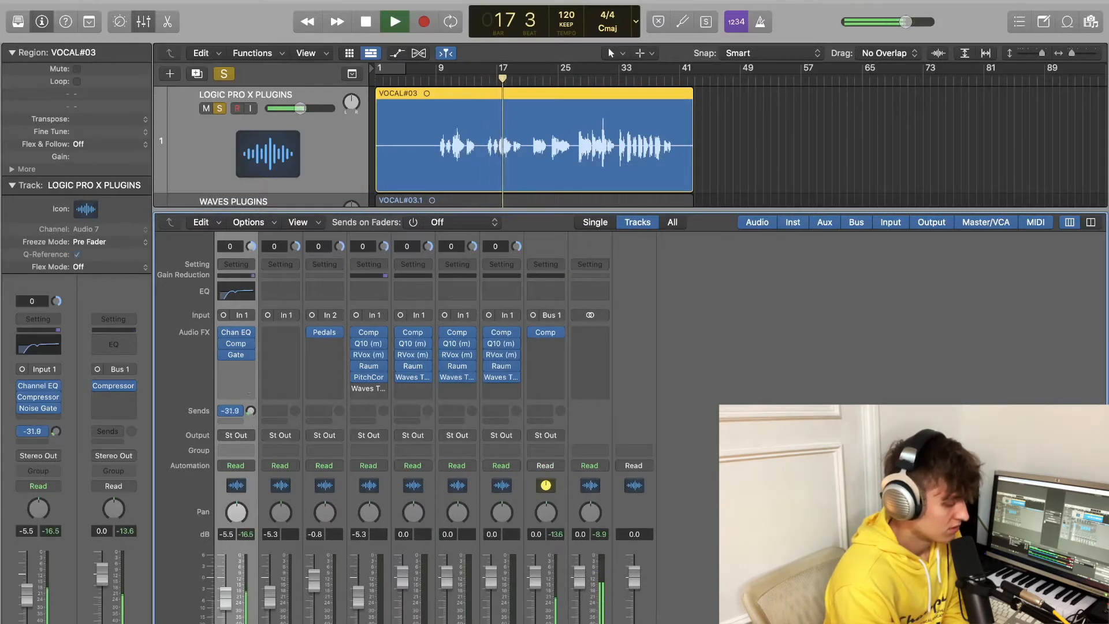
drag(250, 411, 249, 411)
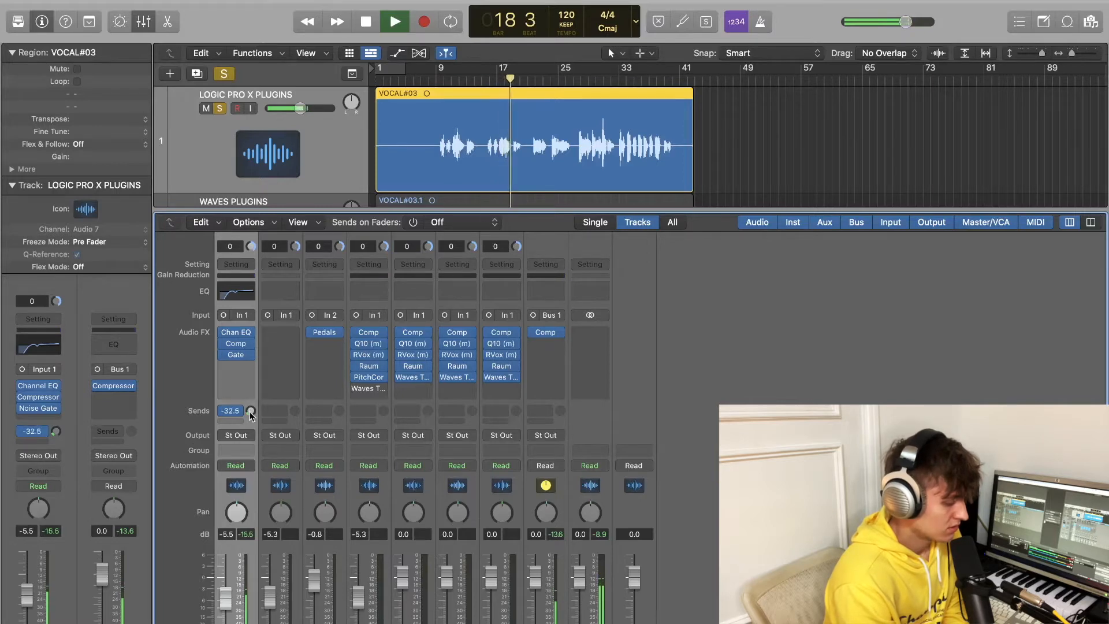
key(space)
Add a Channel EQ to the Bus 1 aux with a low cut at 84.5 Hz and a -2.0 dB cut at 452 Hz, Q 2.10
click(539, 293)
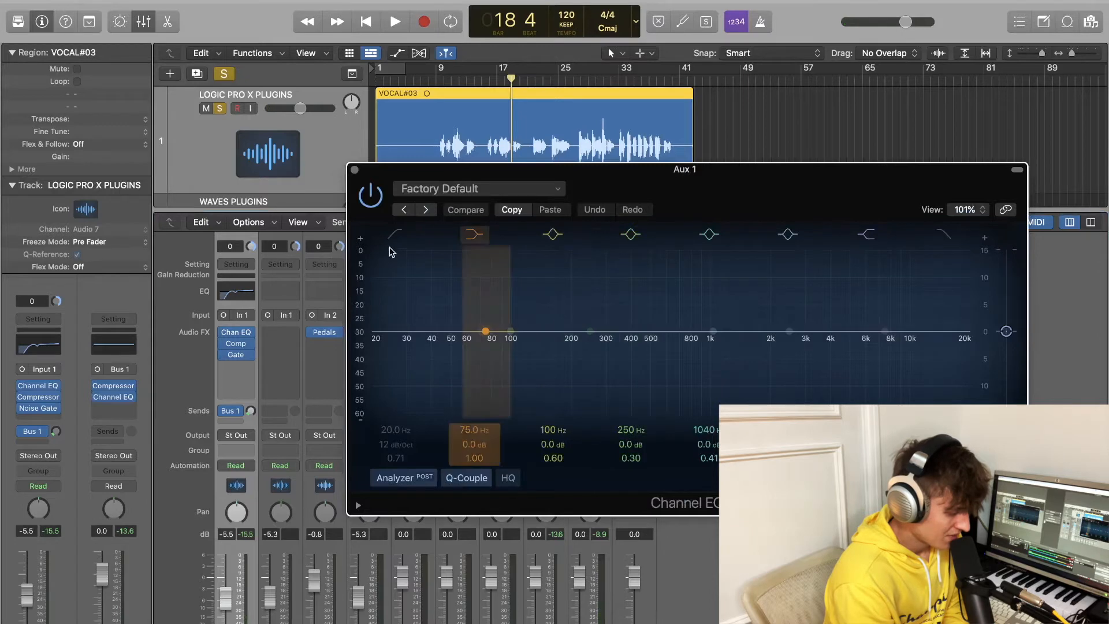
mouse_move(396, 317)
mouse_down()
mouse_move(542, 323)
mouse_move(522, 324)
mouse_up()
drag(593, 344, 633, 350)
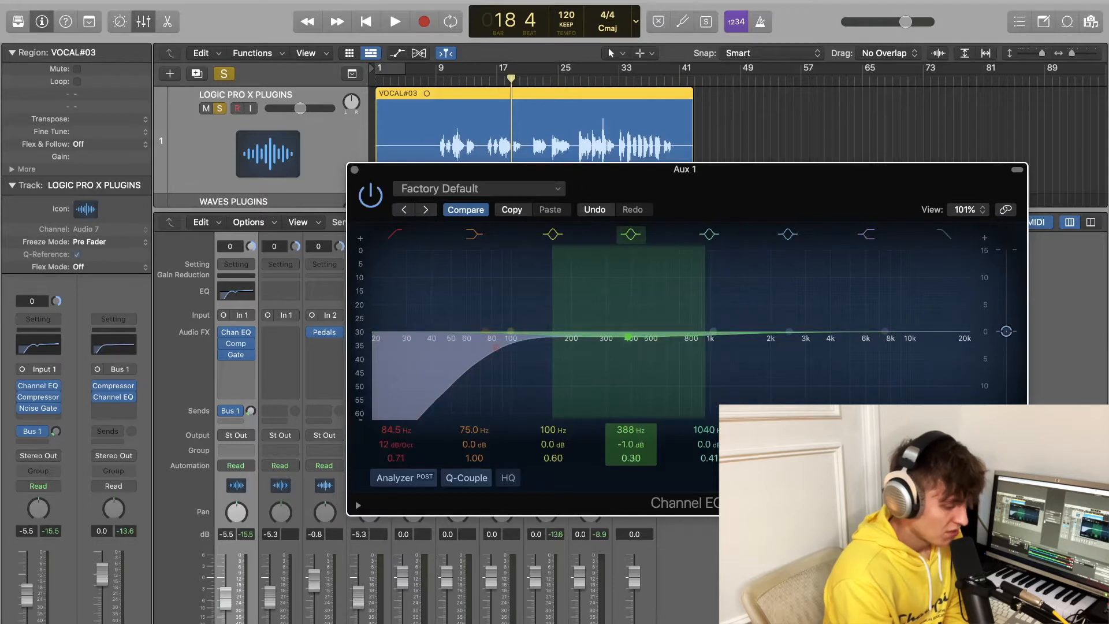
drag(630, 458, 631, 439)
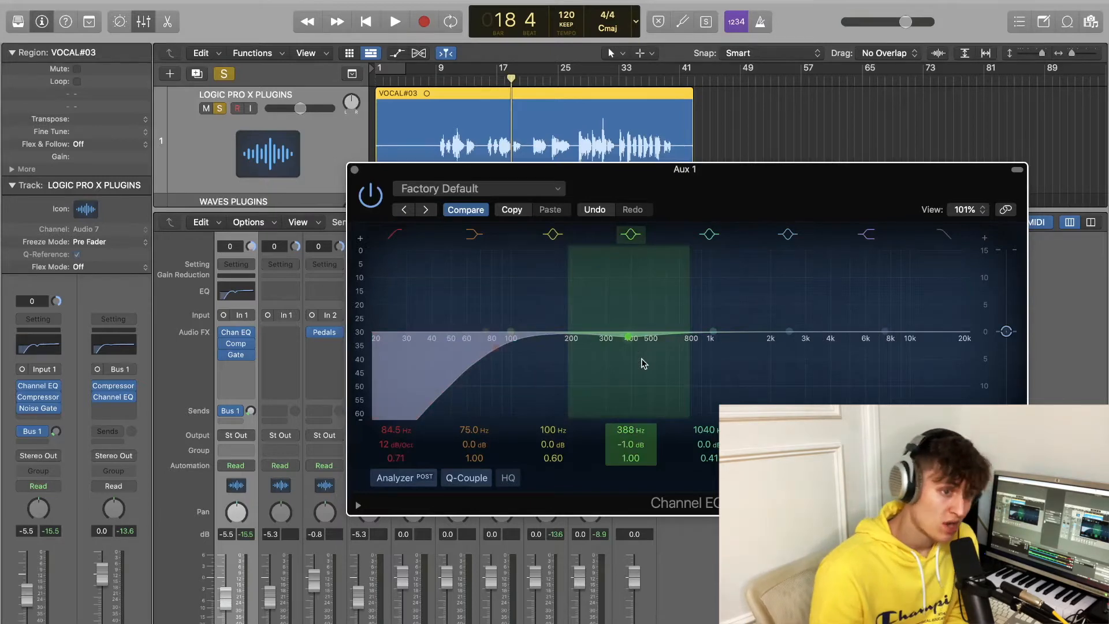
drag(631, 458, 631, 440)
drag(630, 347, 642, 353)
Boost the high shelf slightly in the aux Channel EQ and listen to the vocal from around bar 16
key(space)
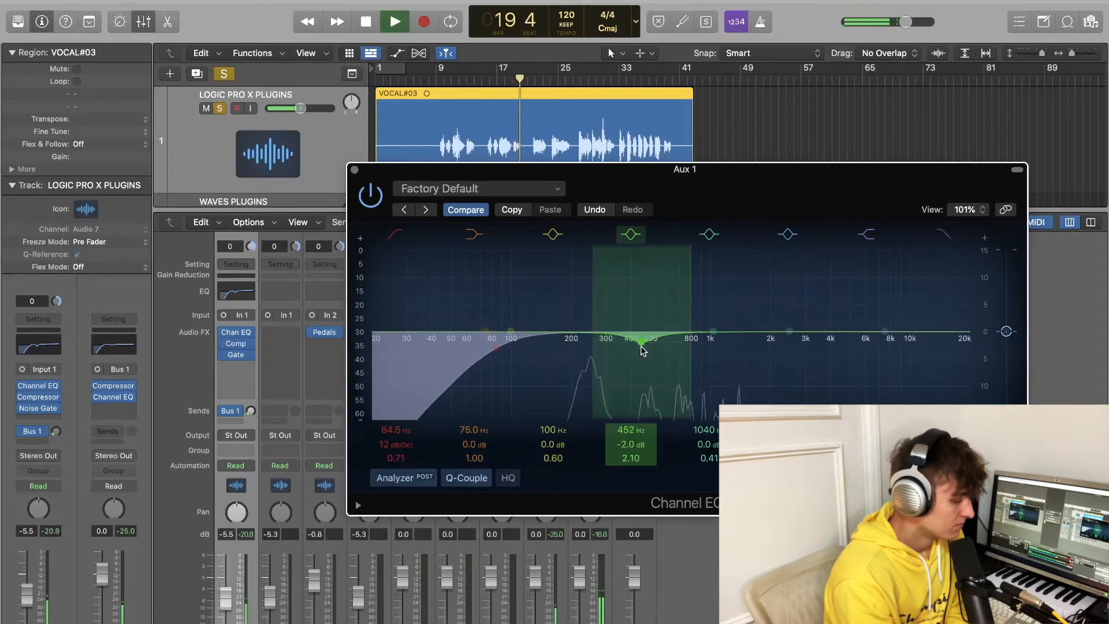
drag(878, 339, 879, 335)
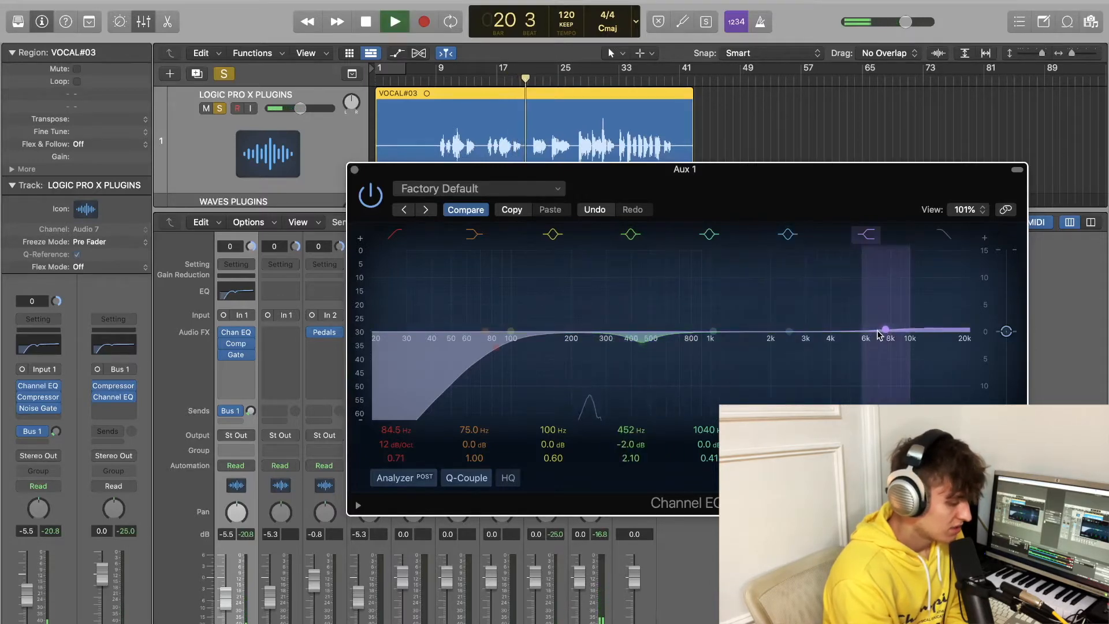
click(491, 78)
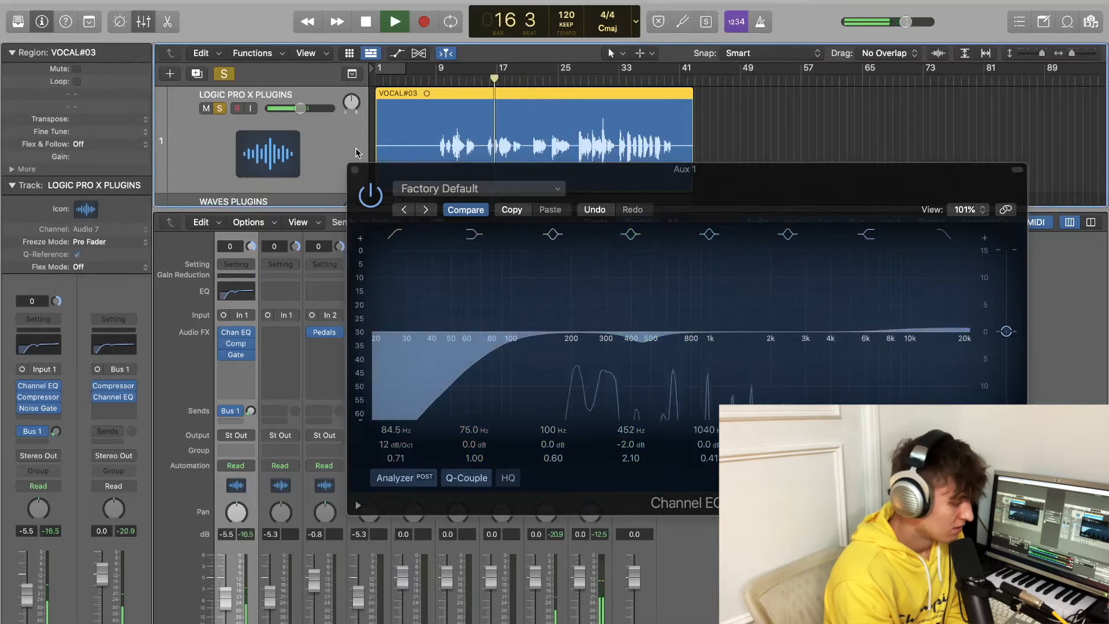
click(355, 169)
key(space)
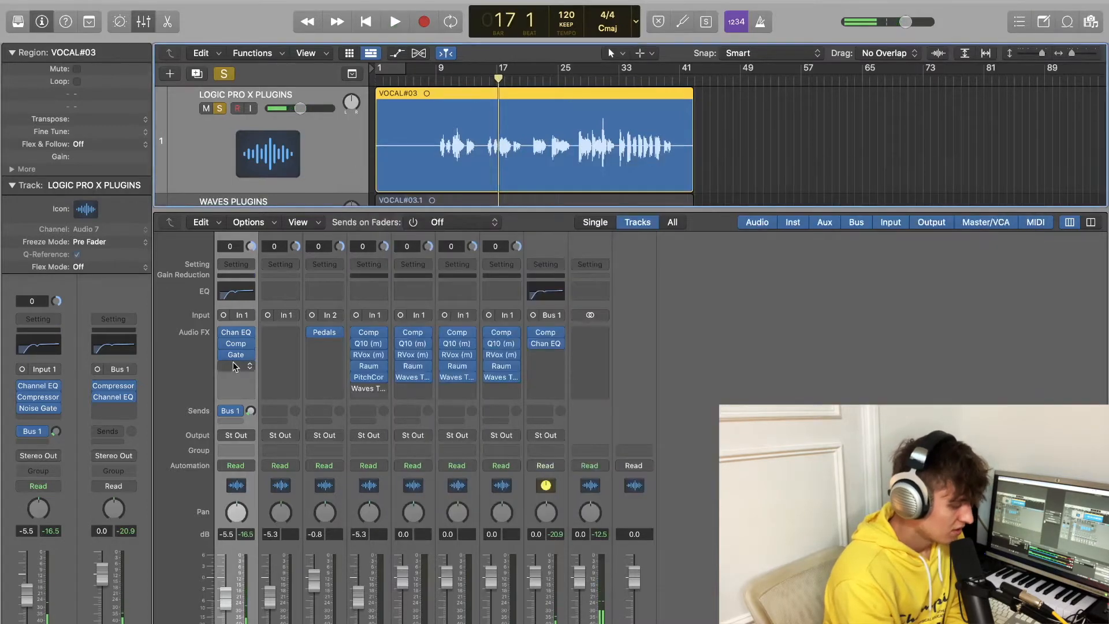
Add a mono DeEsser 2 below the Noise Gate on the LOGIC PRO X PLUGINS channel strip with its threshold at -14.9 dB
click(235, 367)
mouse_move(258, 463)
mouse_move(275, 526)
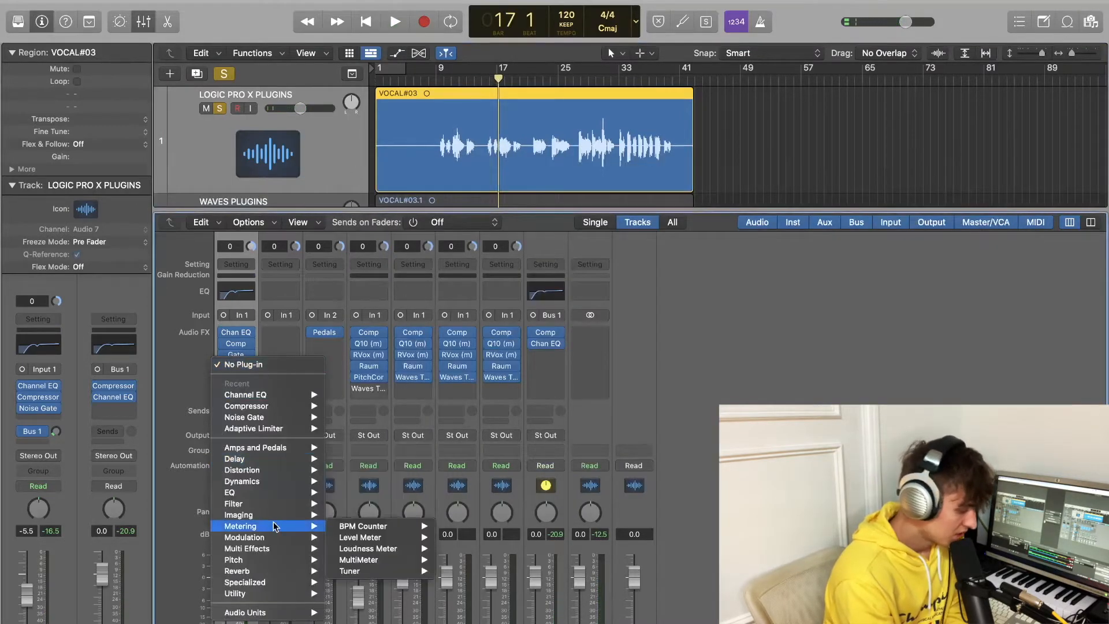
mouse_move(279, 480)
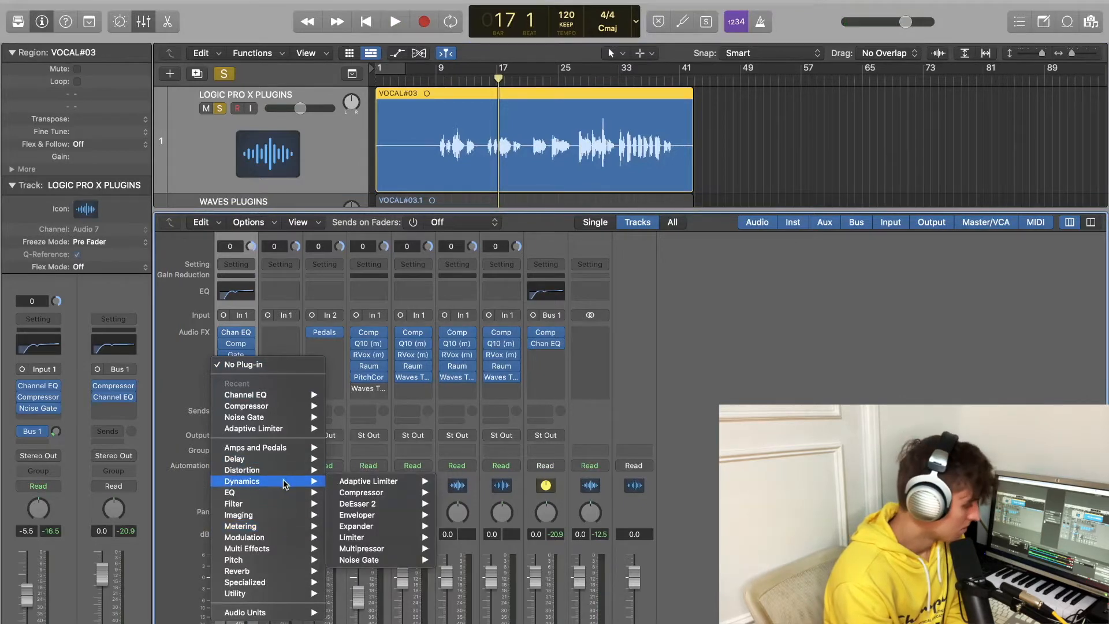
mouse_move(387, 504)
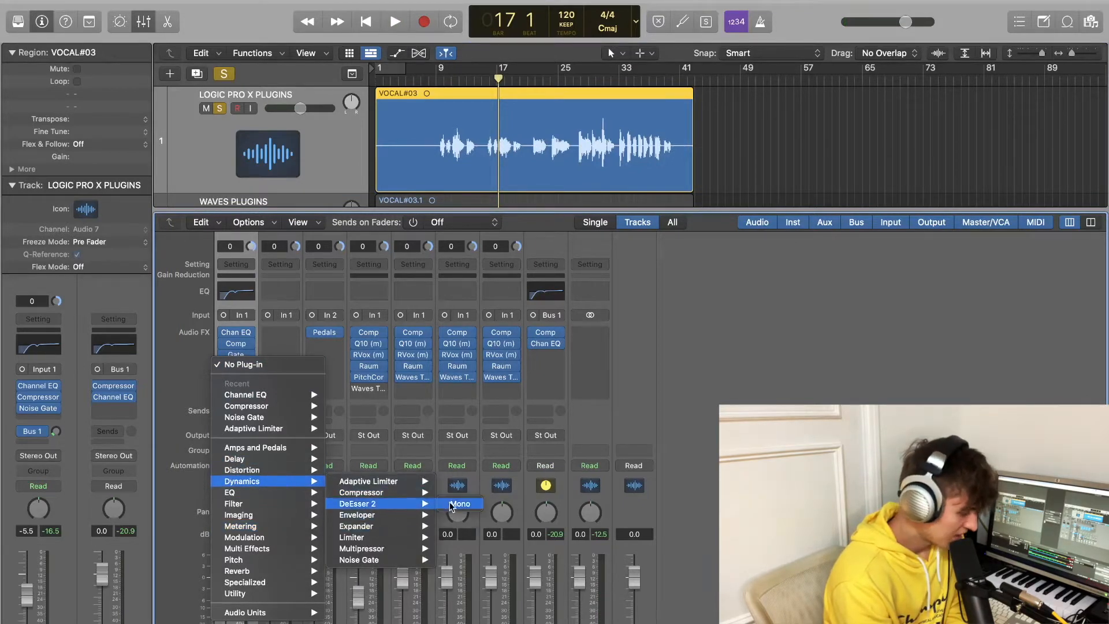
click(450, 501)
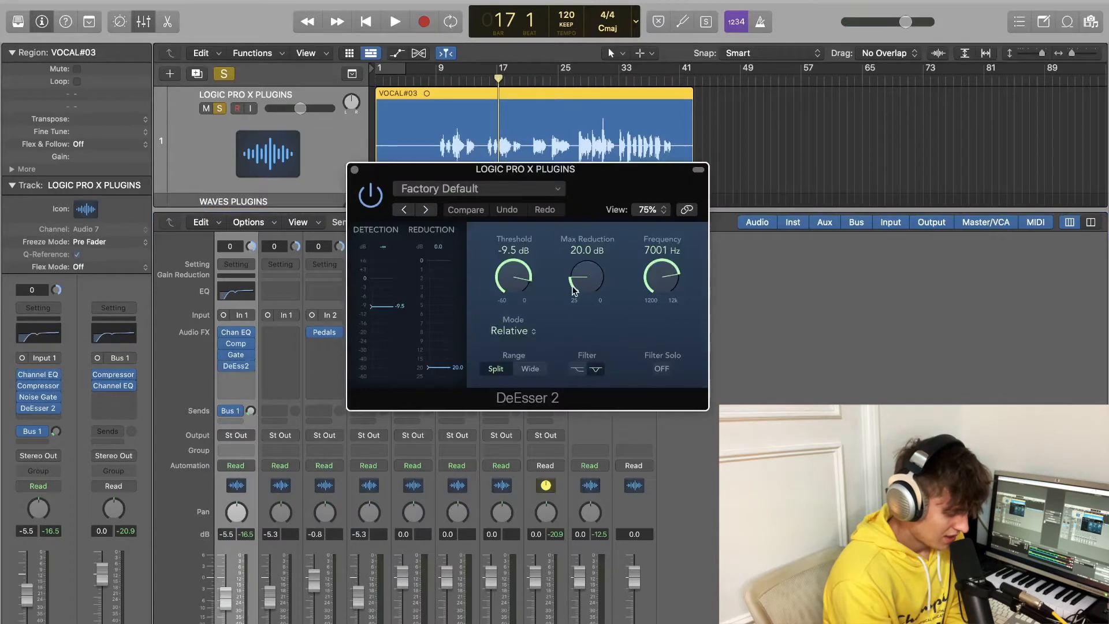
drag(522, 282, 522, 310)
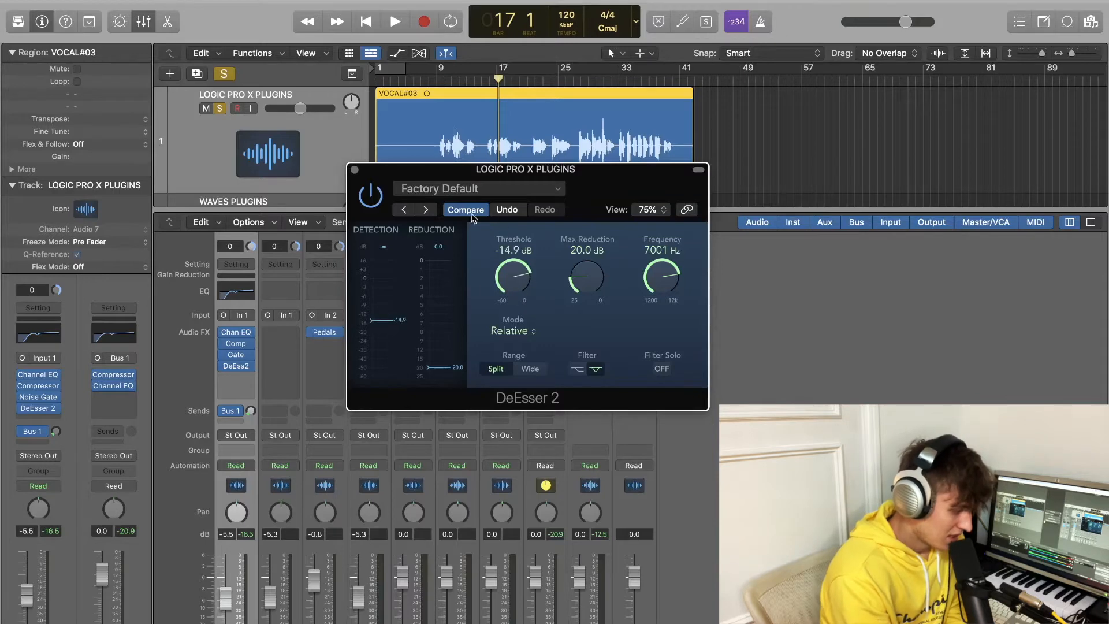
Play the vocal's loud section with its Channel EQ open beside the DeEsser 2 and examine the sibilant frequencies in the analyzer
click(238, 293)
drag(670, 180, 656, 296)
drag(632, 183, 345, 153)
drag(687, 306, 791, 162)
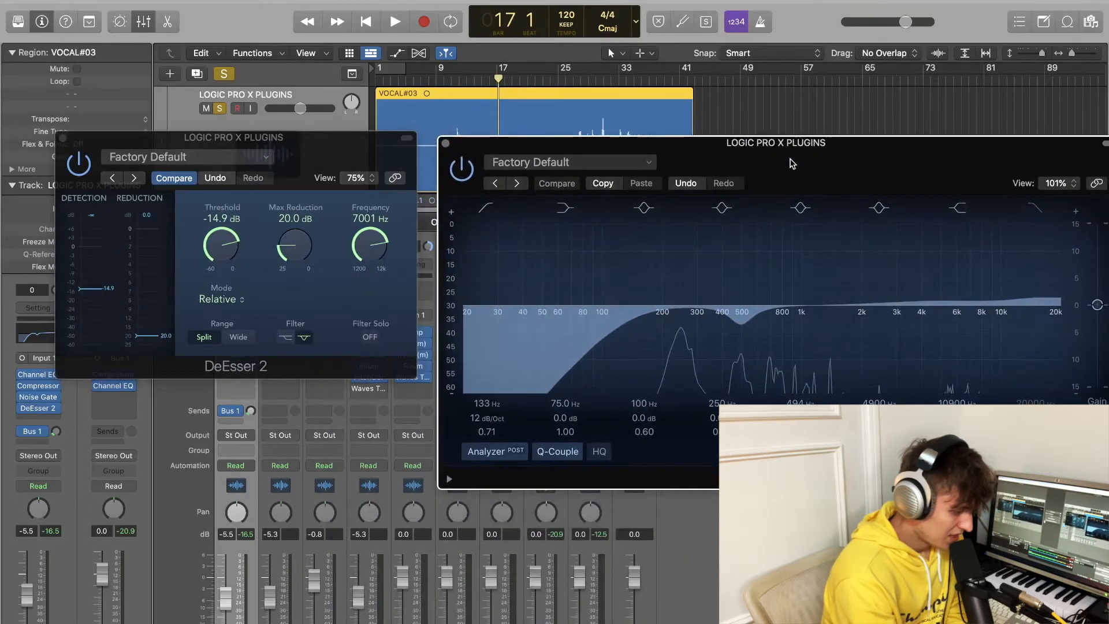
click(577, 76)
key(space)
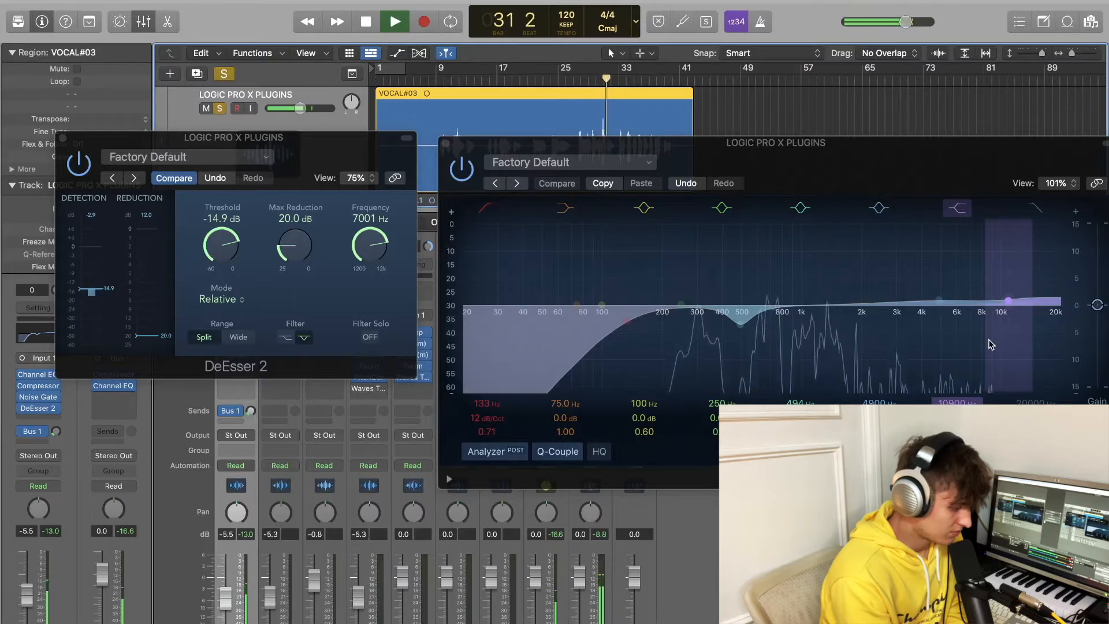
click(448, 143)
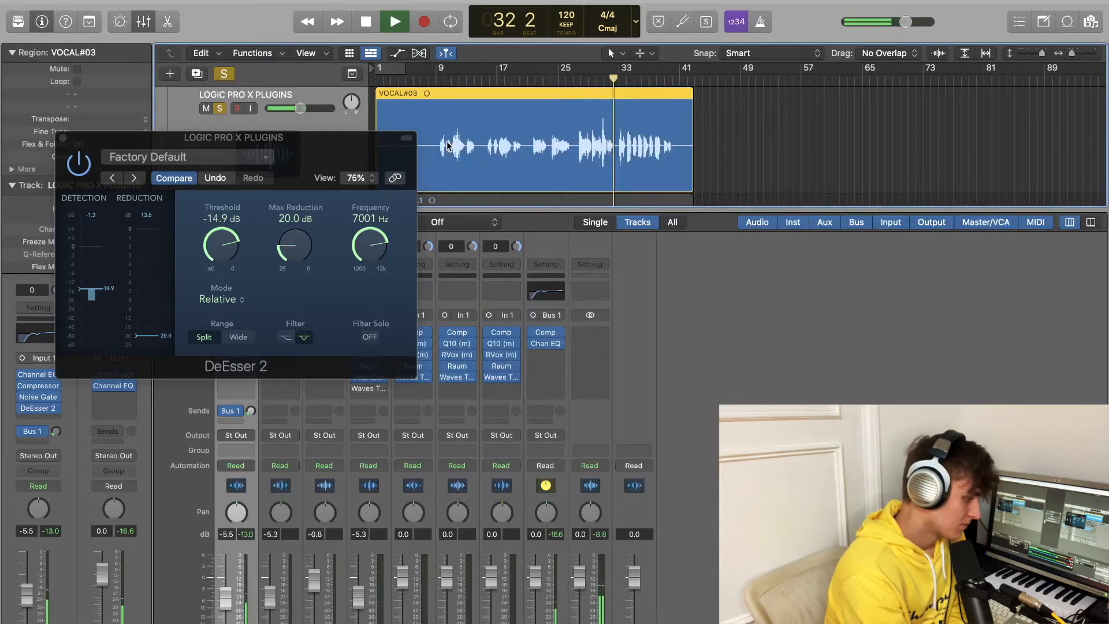
Set the DeEsser 2's frequency to 8515 Hz and listen to the vocal with it
key(space)
drag(356, 246, 360, 232)
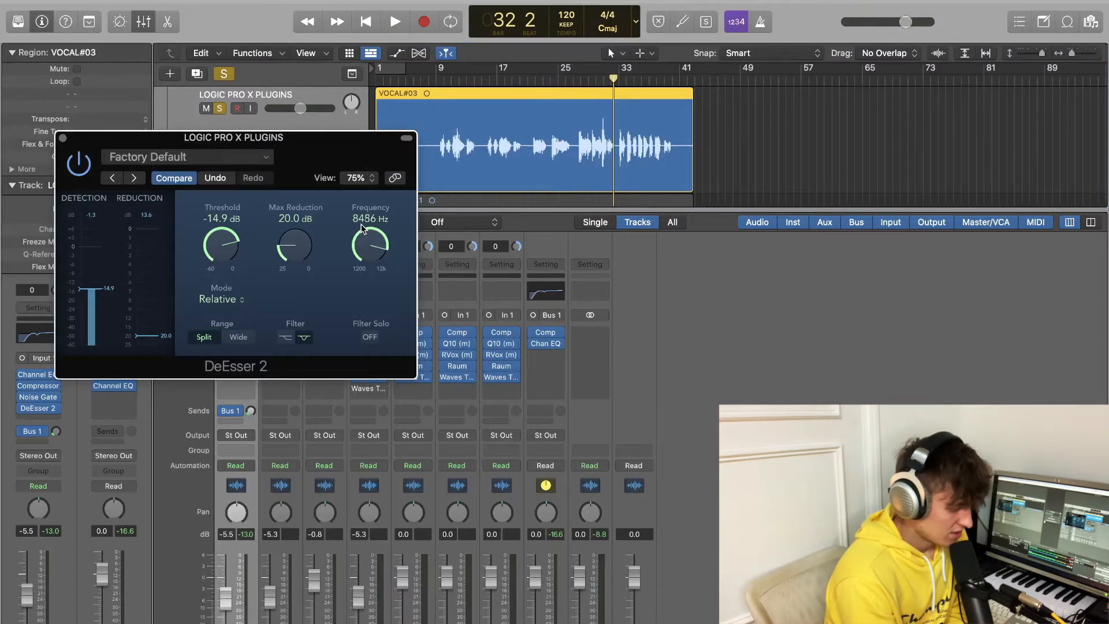
key(space)
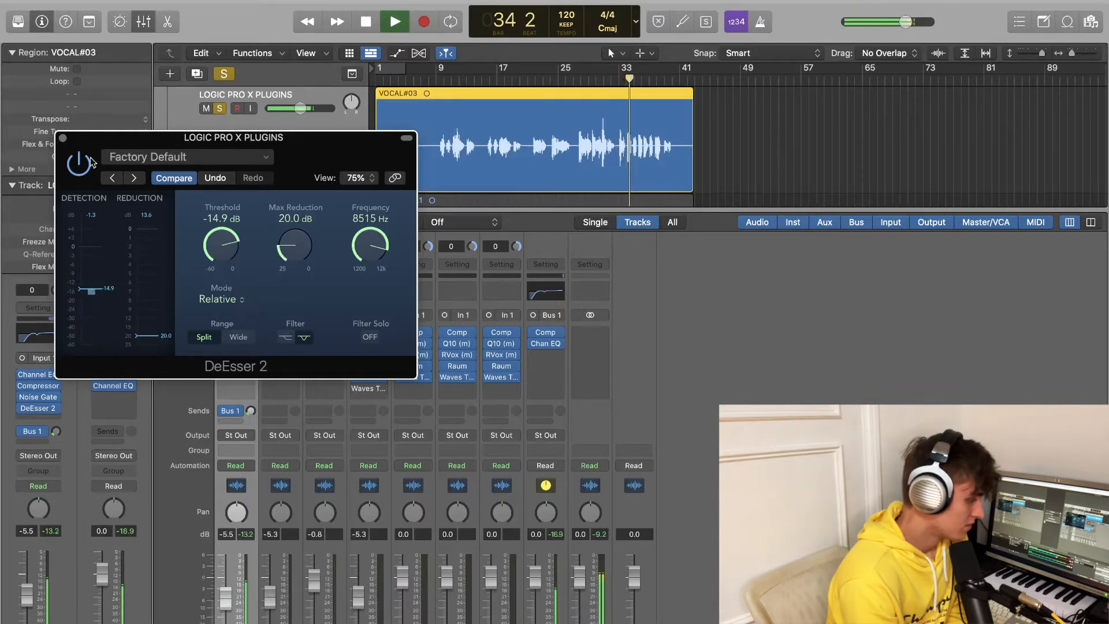
click(63, 139)
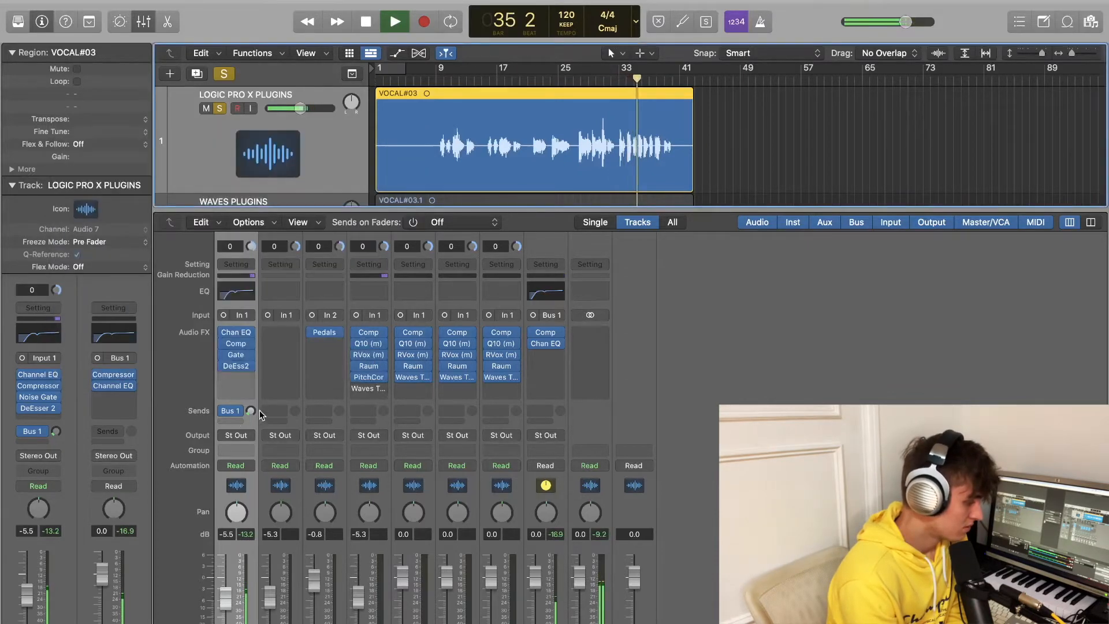
Set the threshold of the Noise Gate on the LOGIC PRO X PLUGINS channel to -42 dB while the vocal plays
click(236, 354)
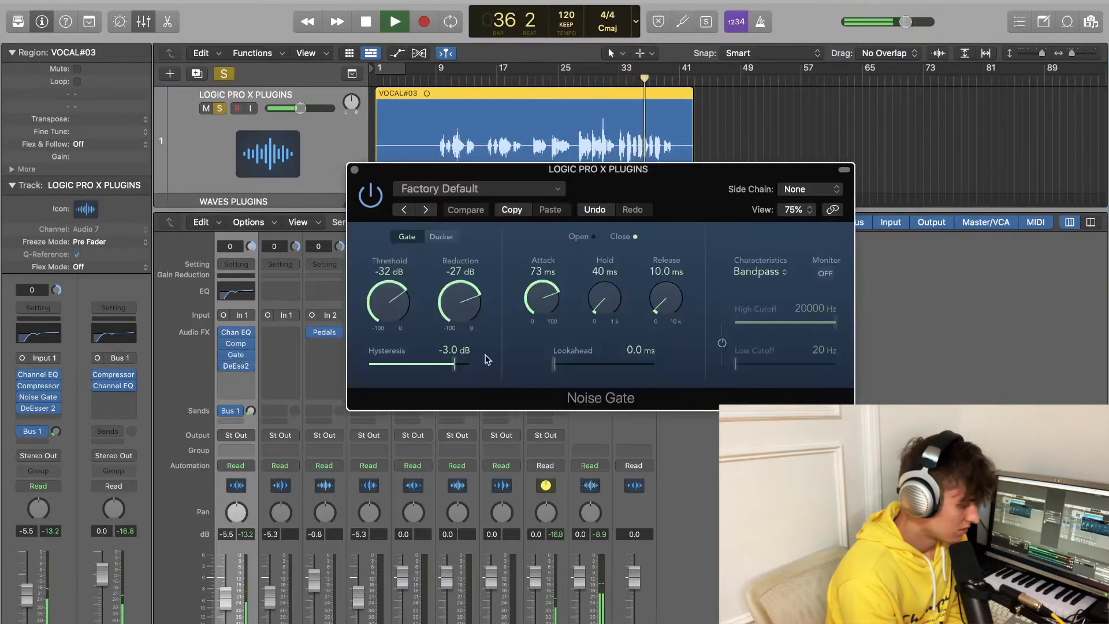
drag(388, 291, 391, 306)
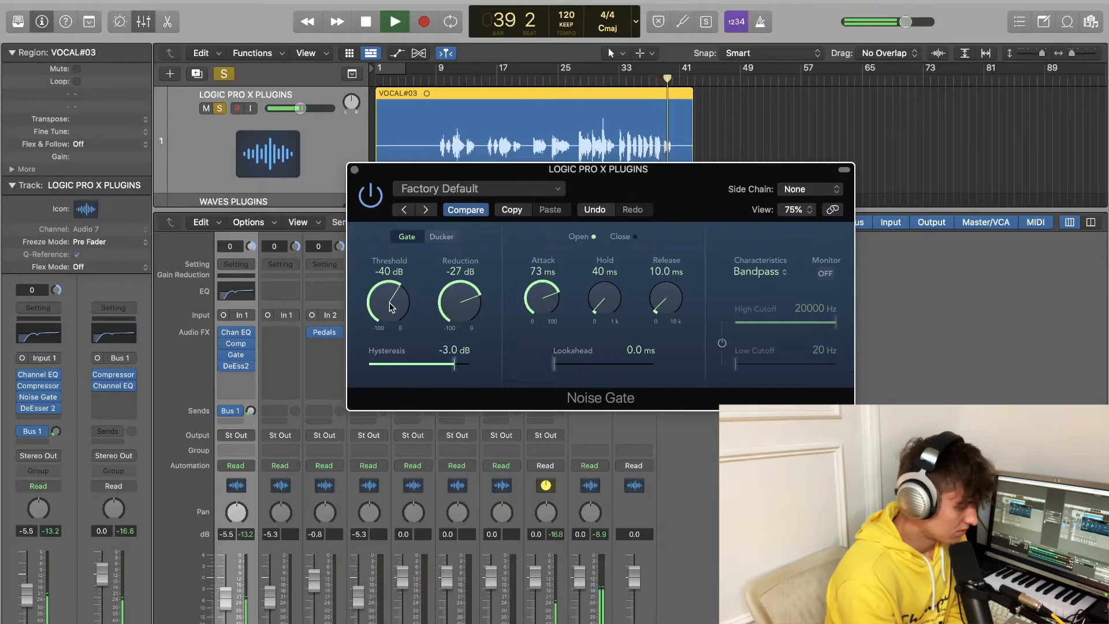
drag(391, 308, 391, 309)
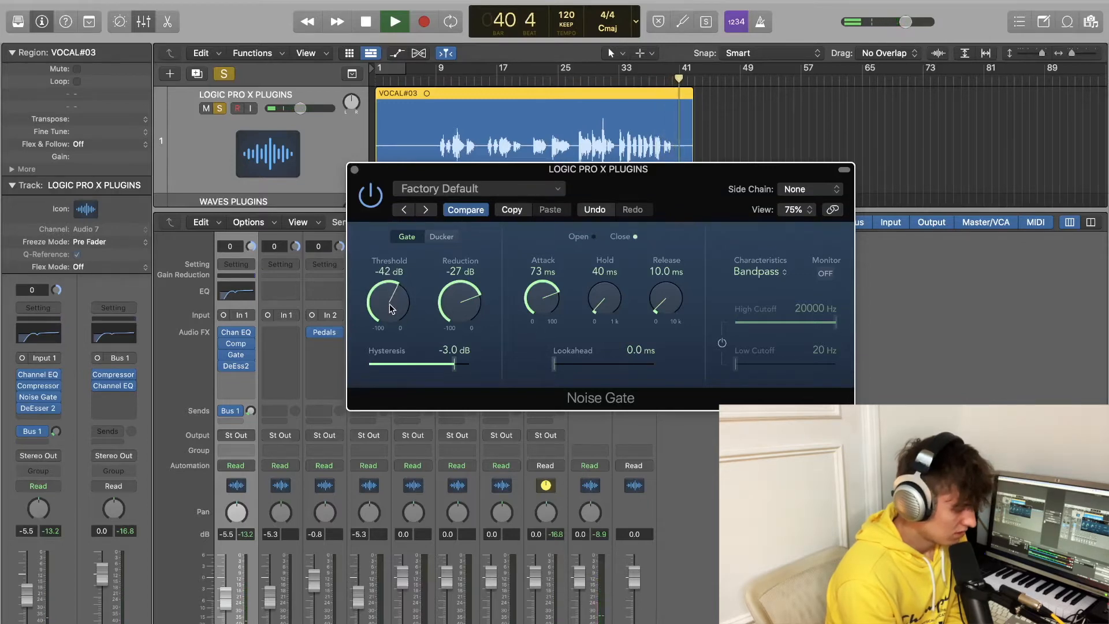
click(355, 169)
Stop playback and move the playhead back to bar 10
click(143, 21)
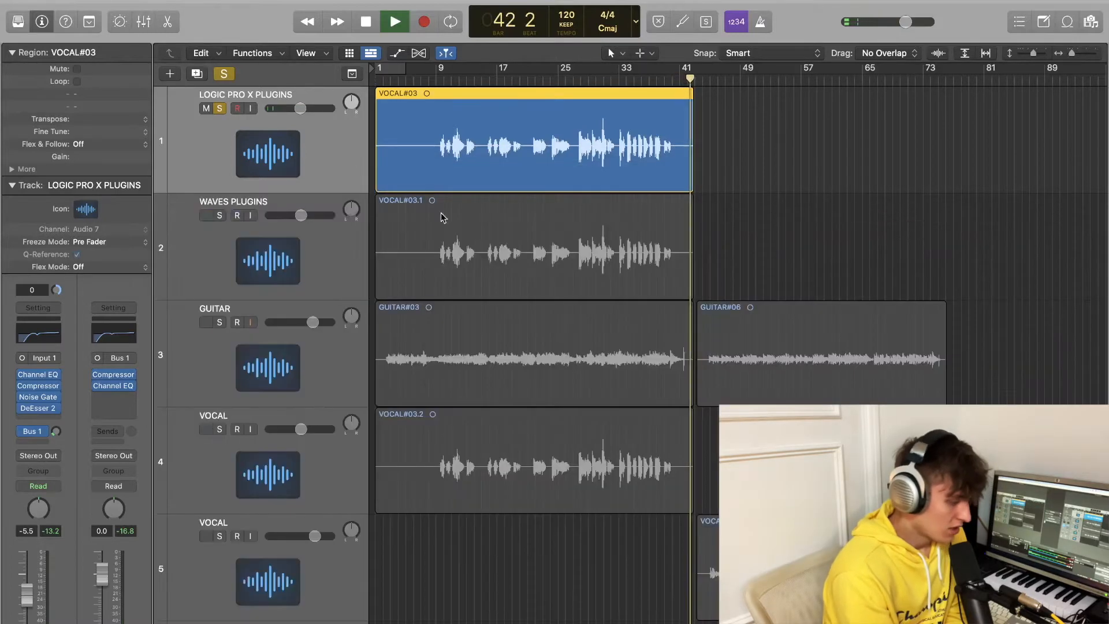
key(space)
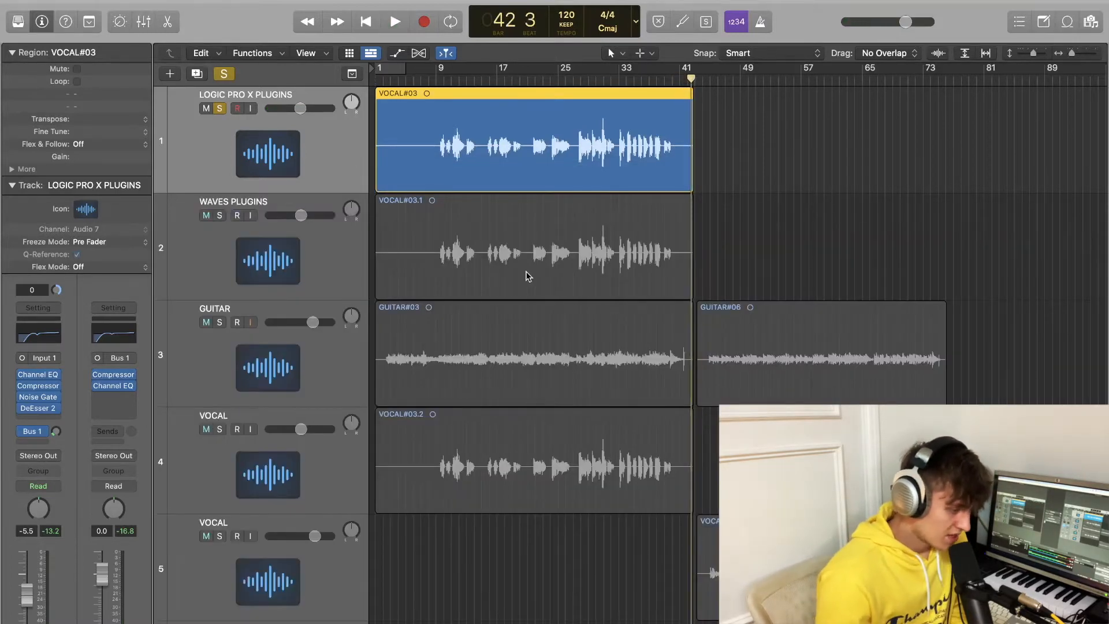
click(444, 81)
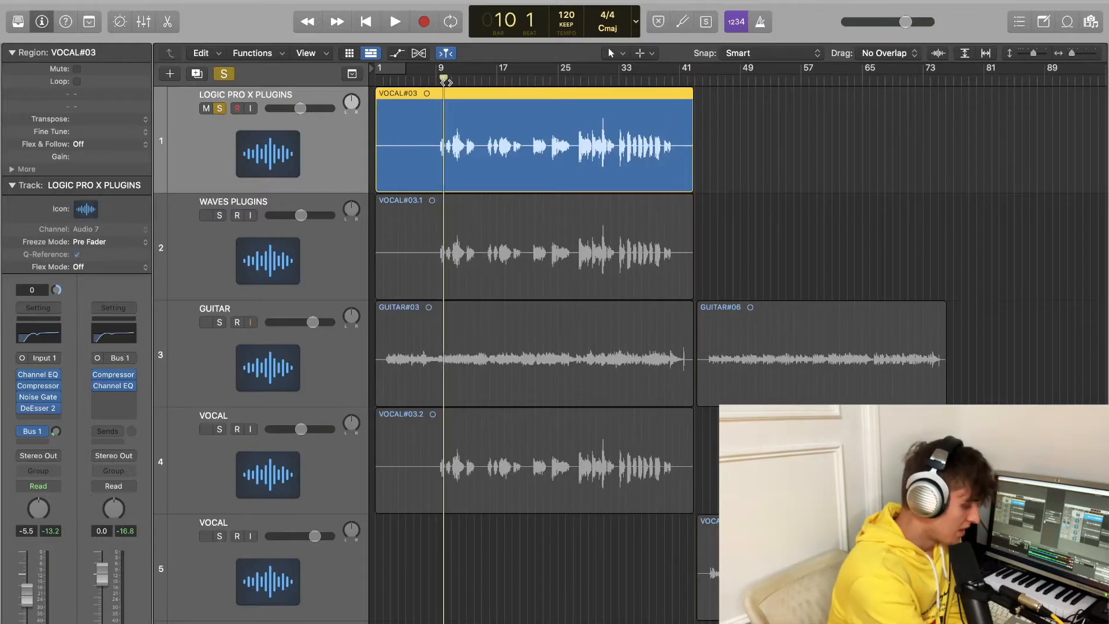
key(x)
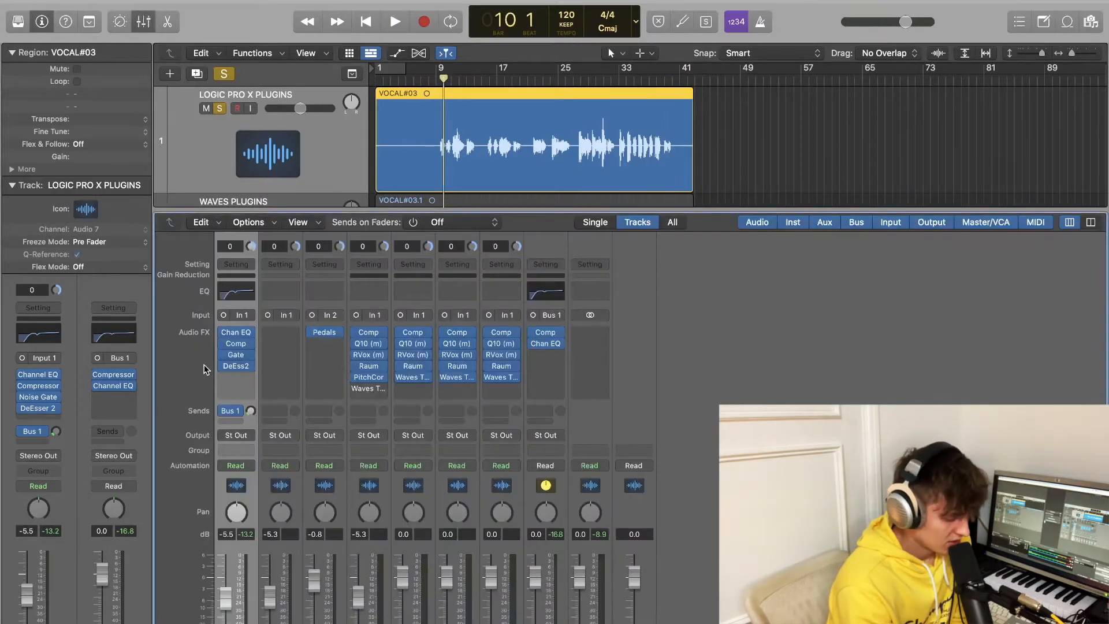
Add a mono Pitch Correction below the DeEsser 2 on the LOGIC PRO X PLUGINS channel strip and move the playhead to bar 9
click(241, 378)
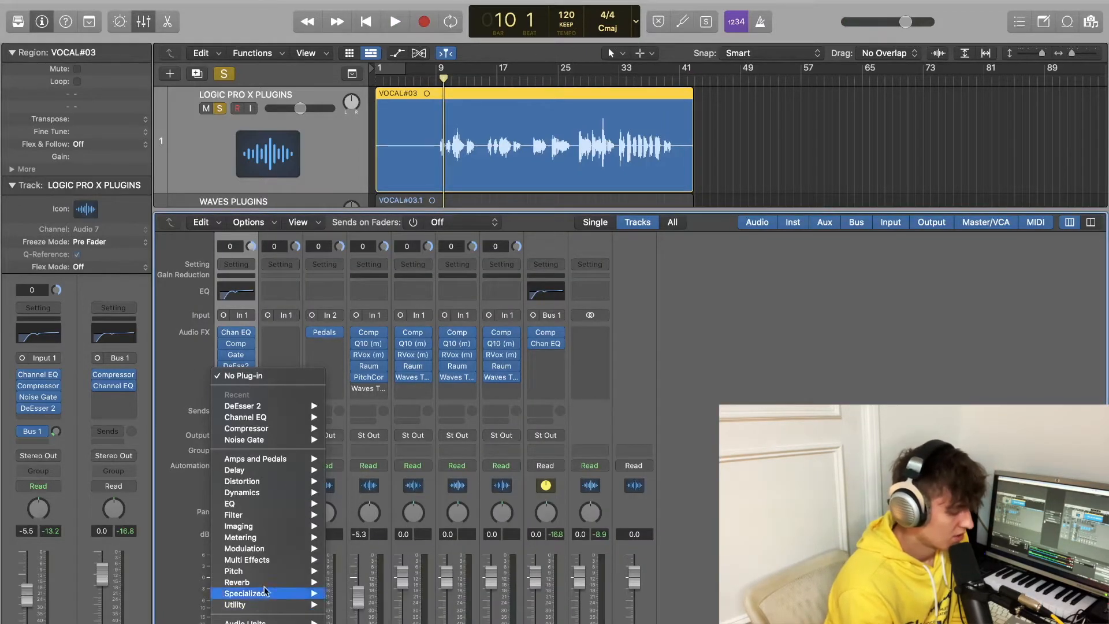
mouse_move(269, 573)
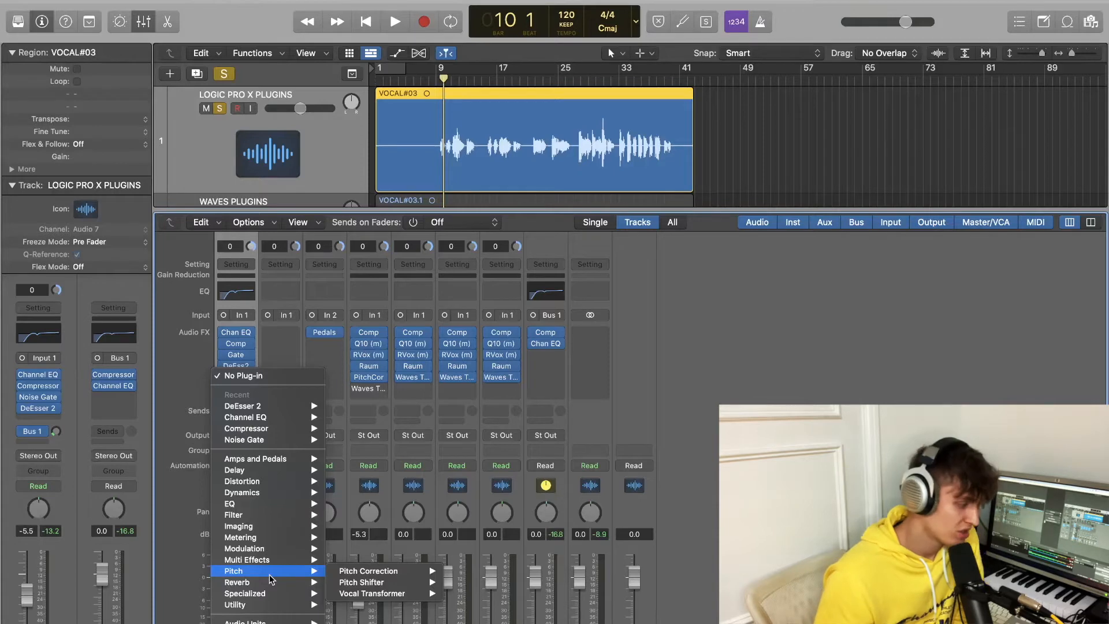
mouse_move(401, 572)
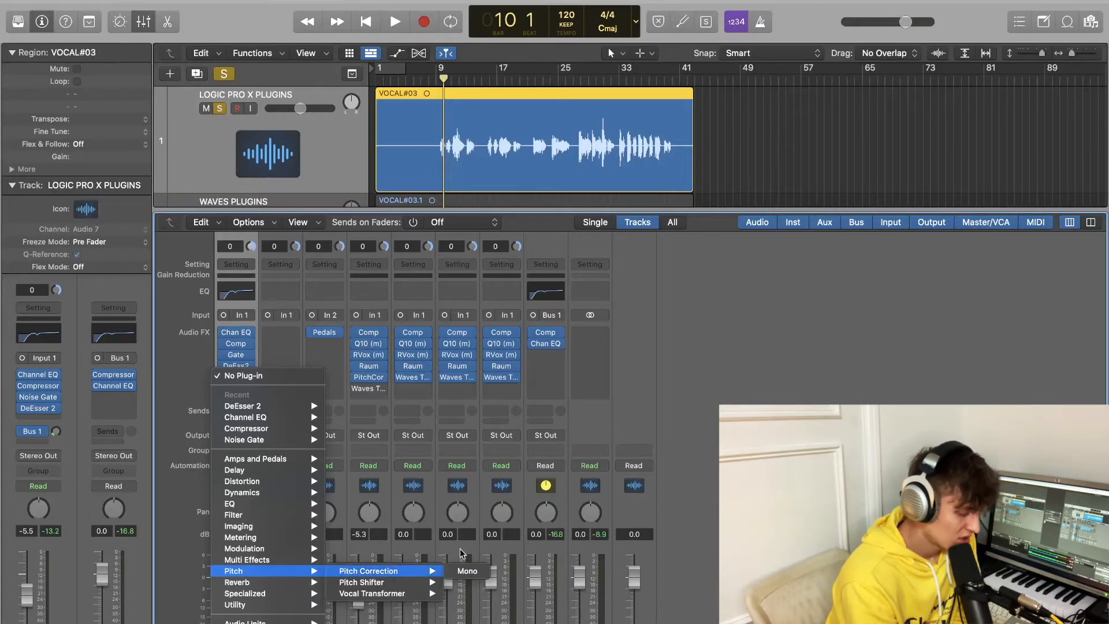
click(464, 571)
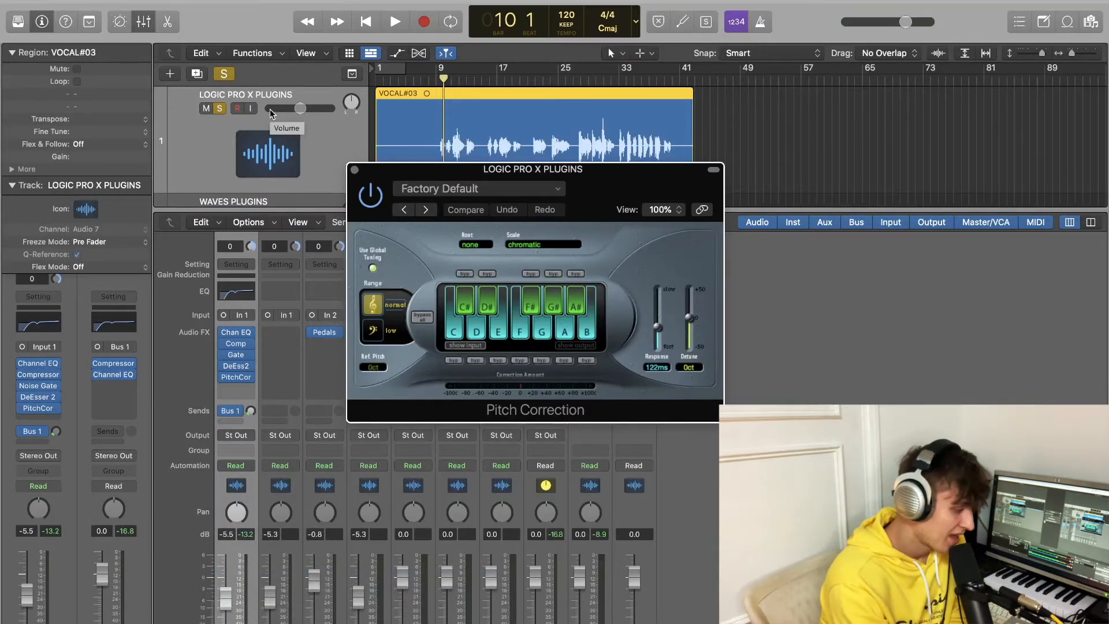
key(super+w)
click(437, 79)
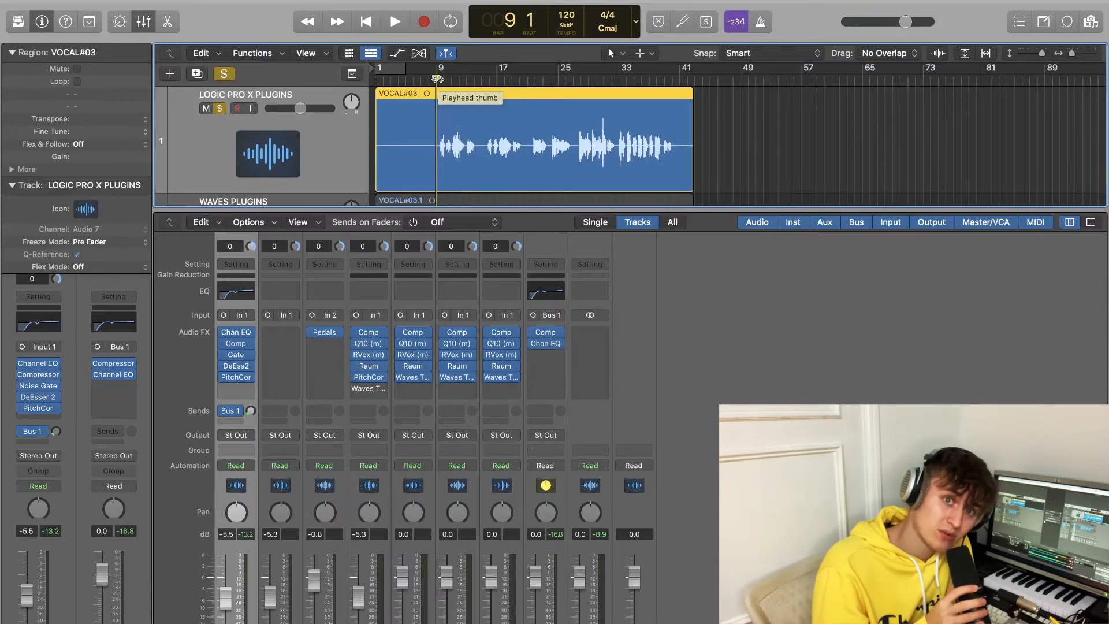
Open the Pitch Correction on the LOGIC PRO X PLUGINS channel and set its scale to major scale and response to 0.00 ms
key(space)
click(237, 377)
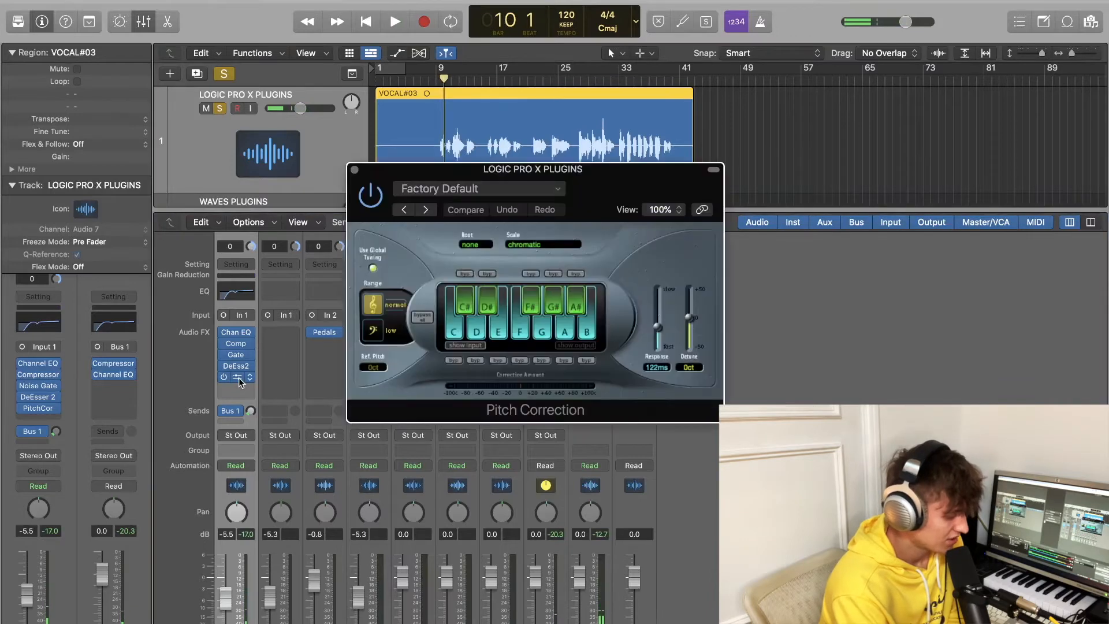
click(520, 246)
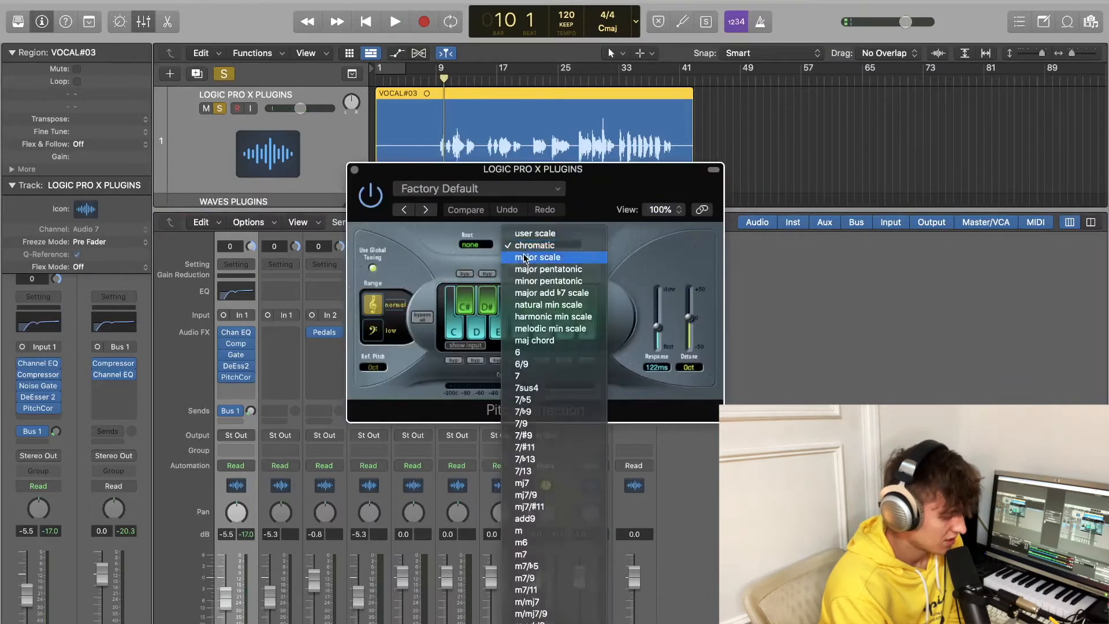
click(528, 260)
drag(658, 325, 672, 556)
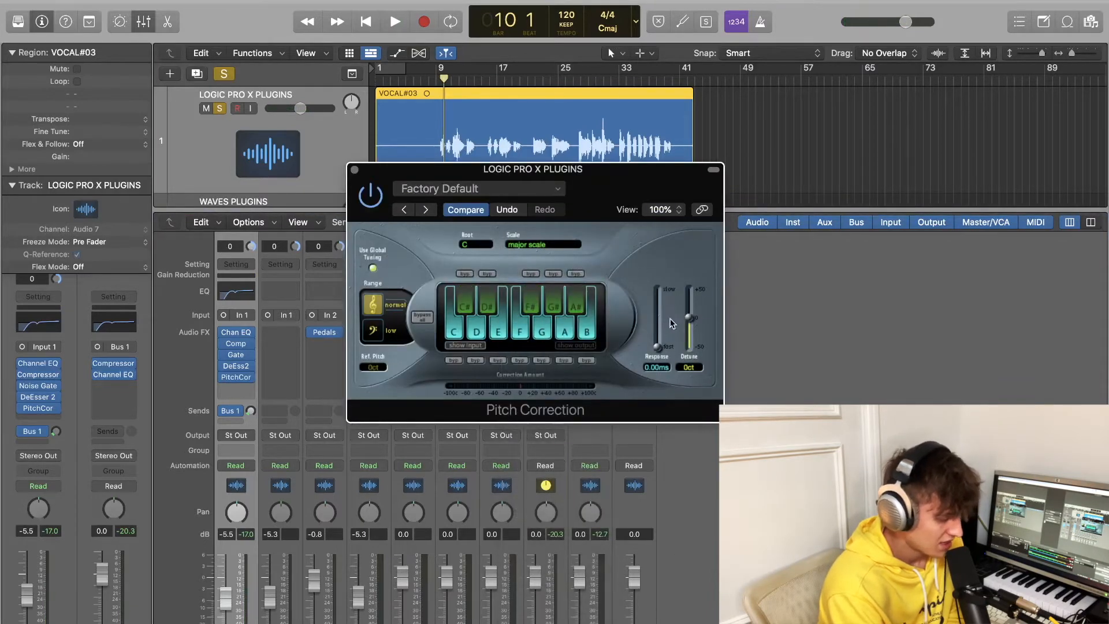
drag(592, 180, 690, 246)
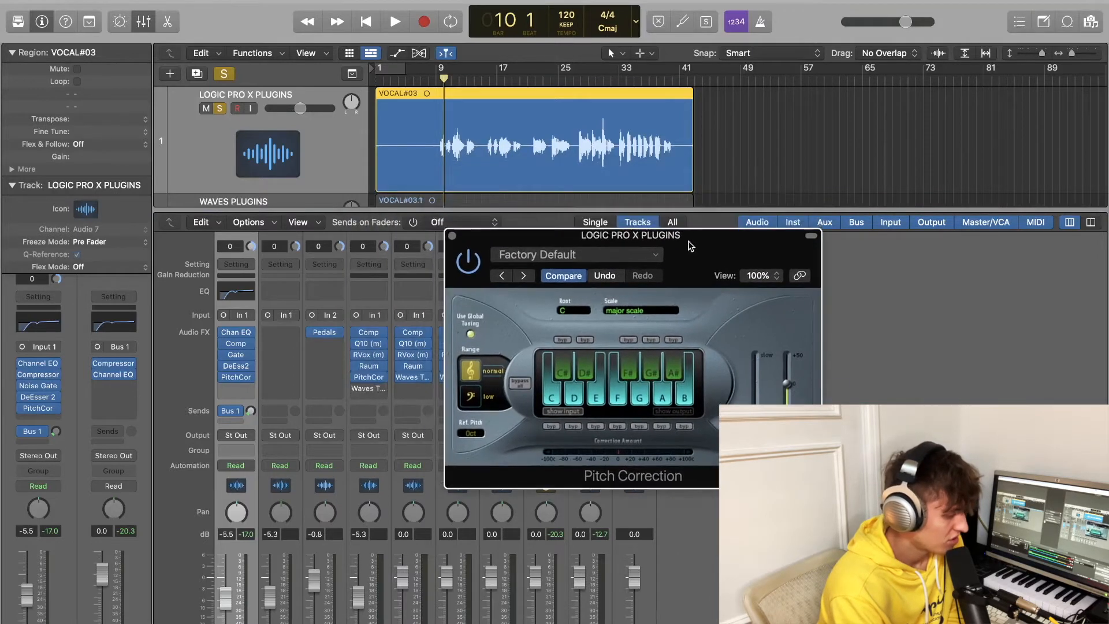
Play the vocal from bar 10 and try D, E and C# as the Pitch Correction's root
click(442, 80)
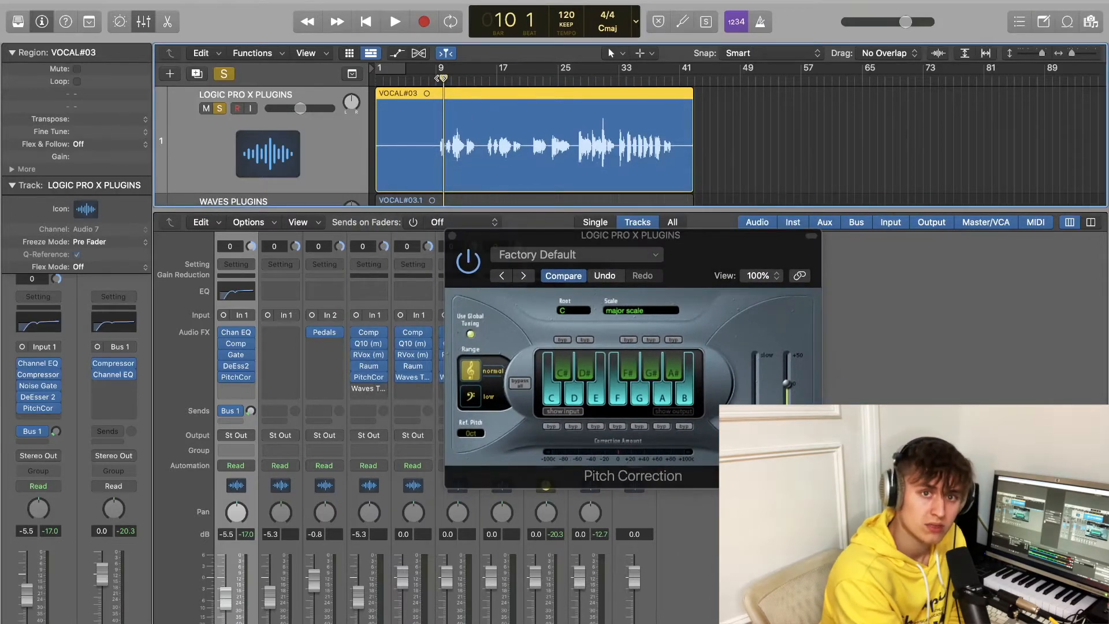
key(space)
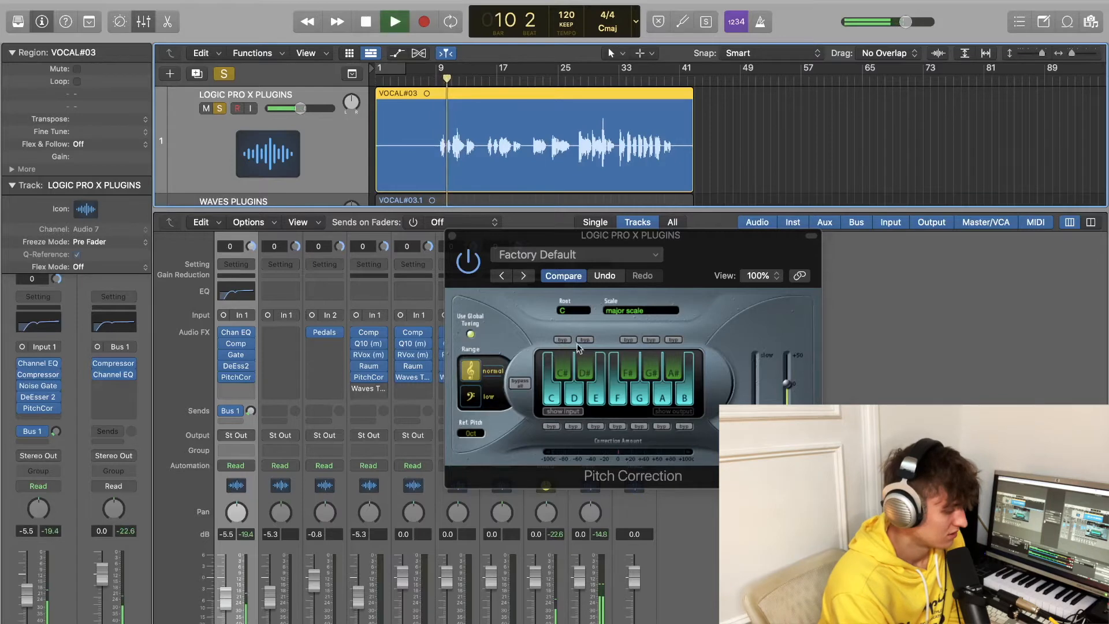
click(582, 309)
click(576, 331)
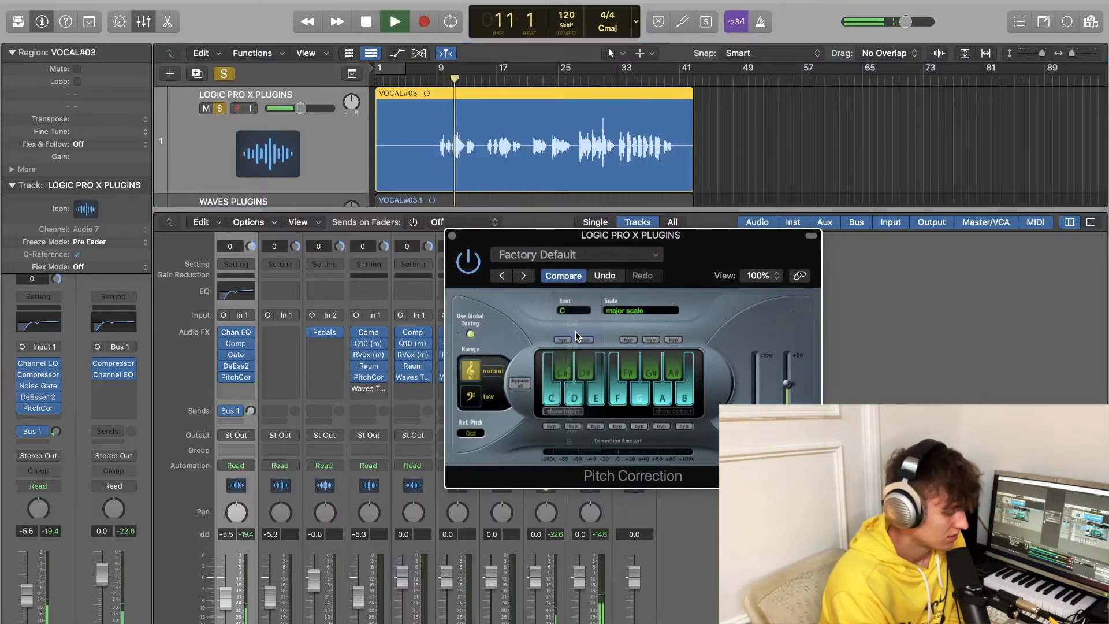
click(573, 310)
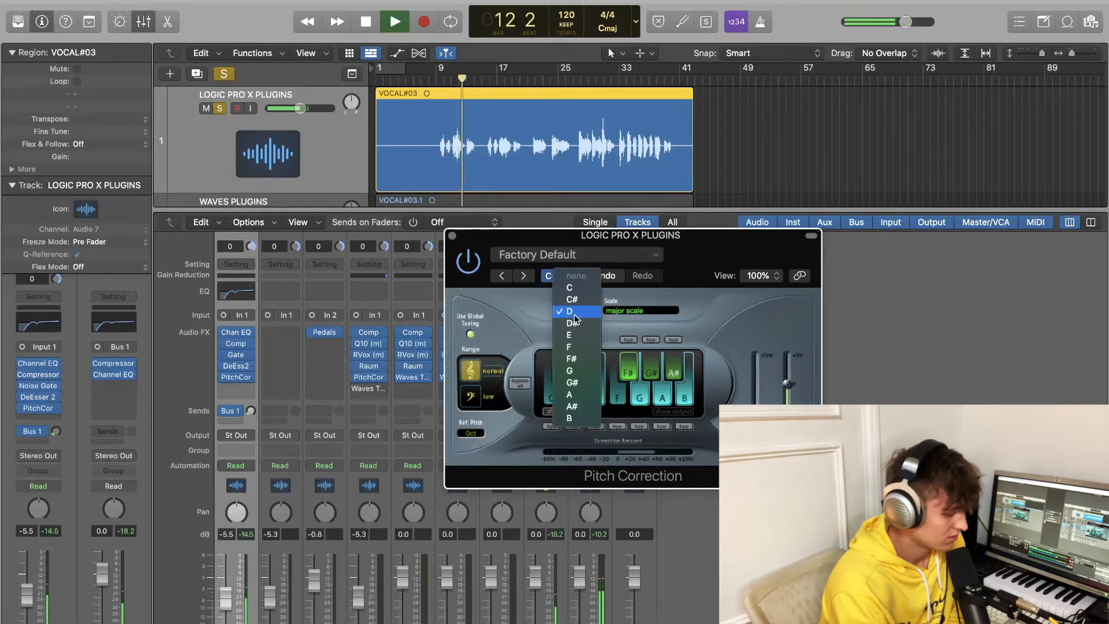
click(573, 332)
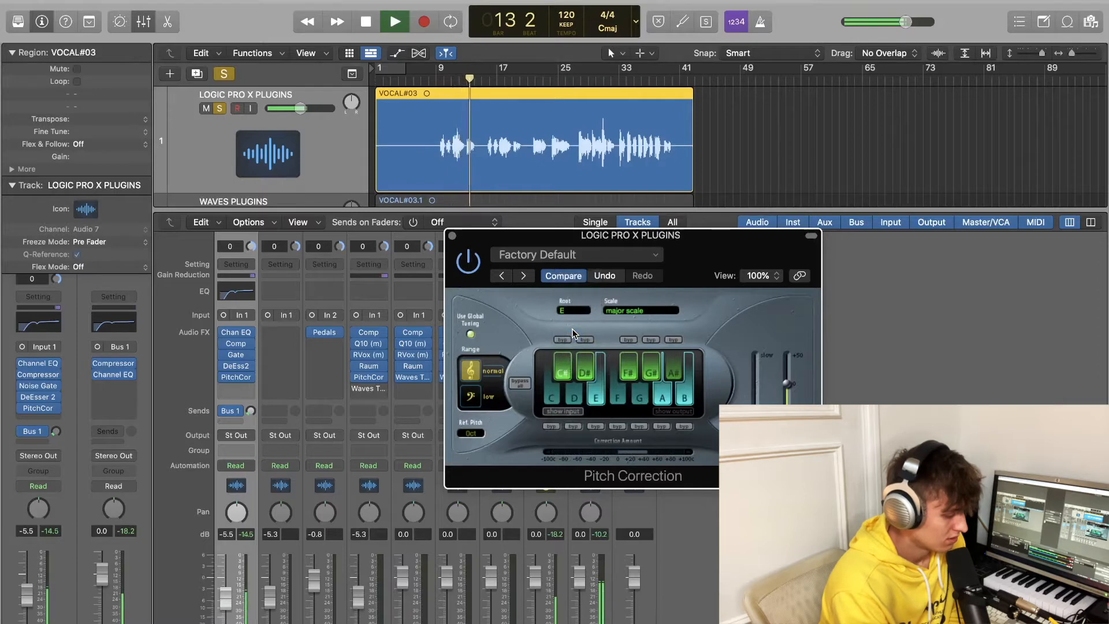
click(571, 312)
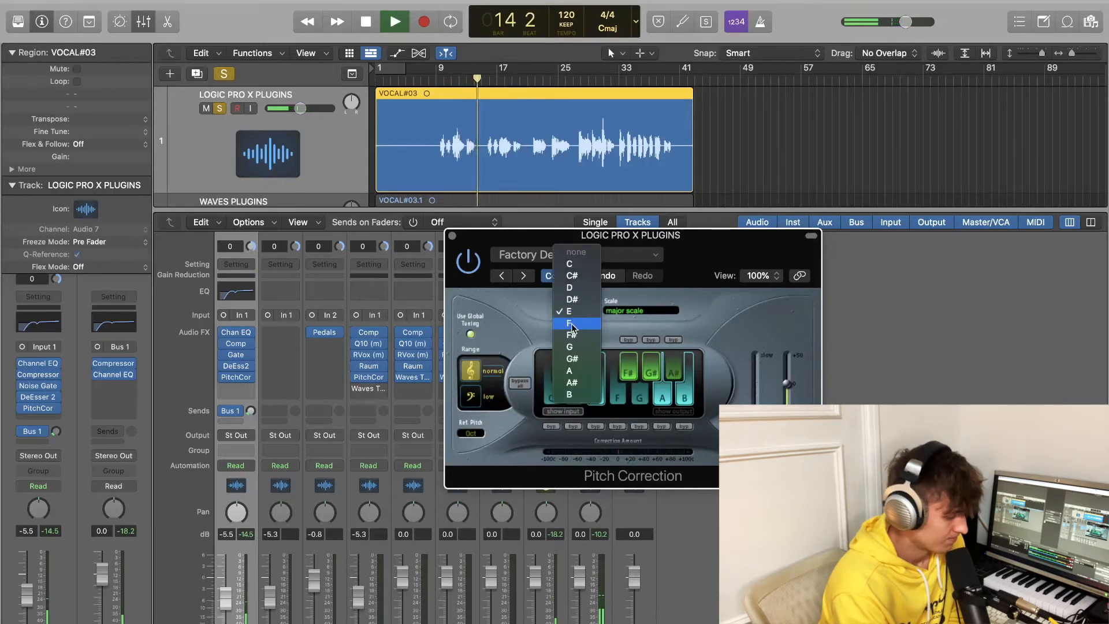
click(571, 275)
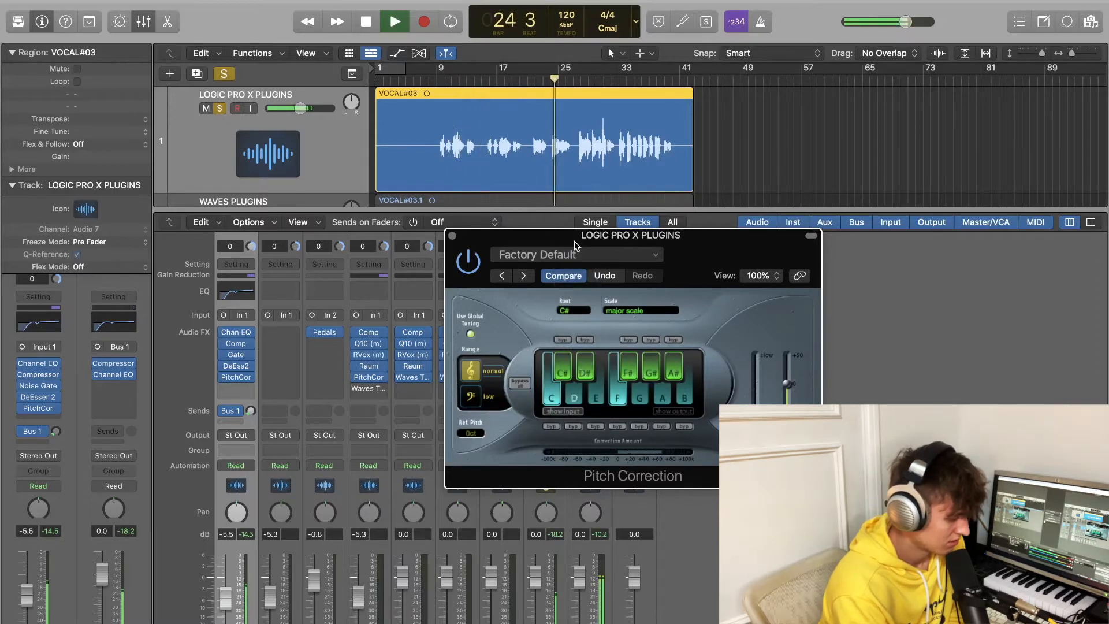
Set the Pitch Correction's root to B, listen to the vocal, stop playback and close the plug-in
click(571, 310)
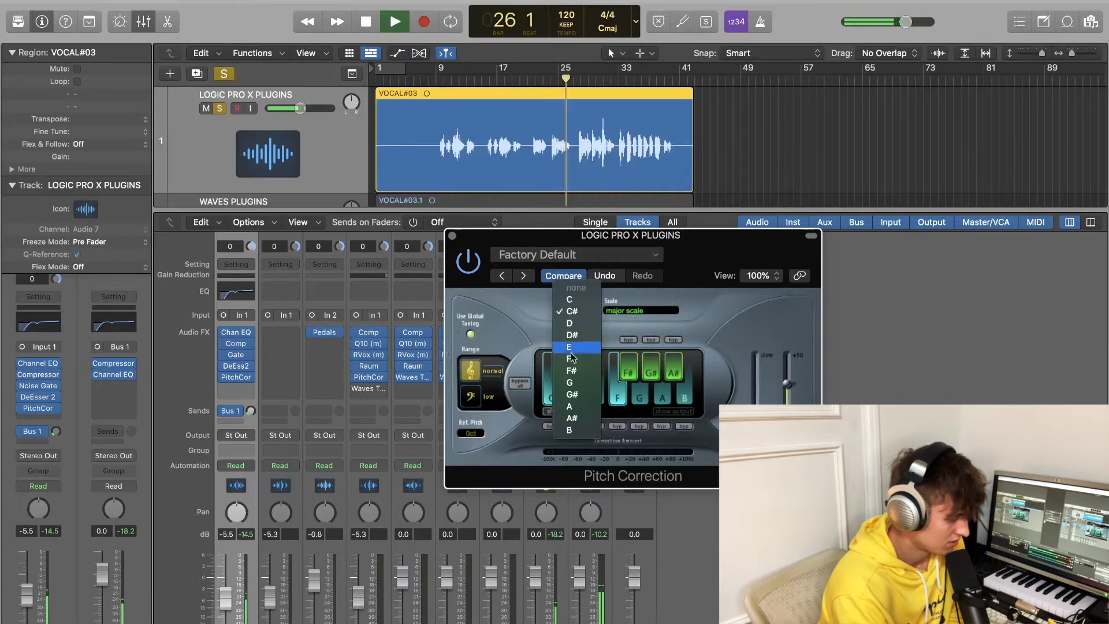
click(570, 430)
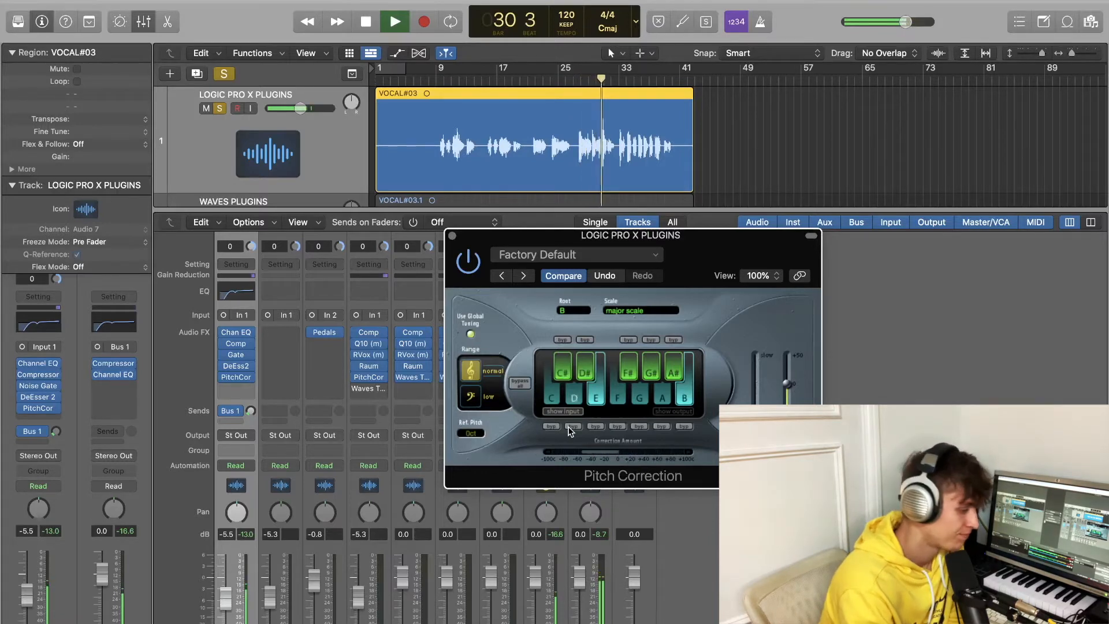
key(space)
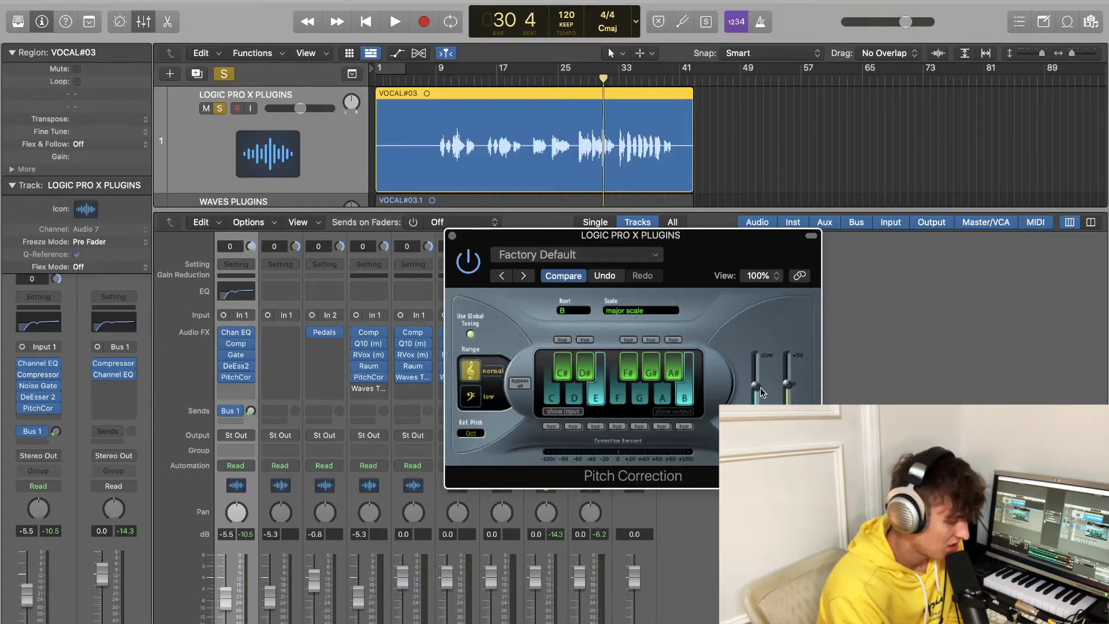
click(452, 236)
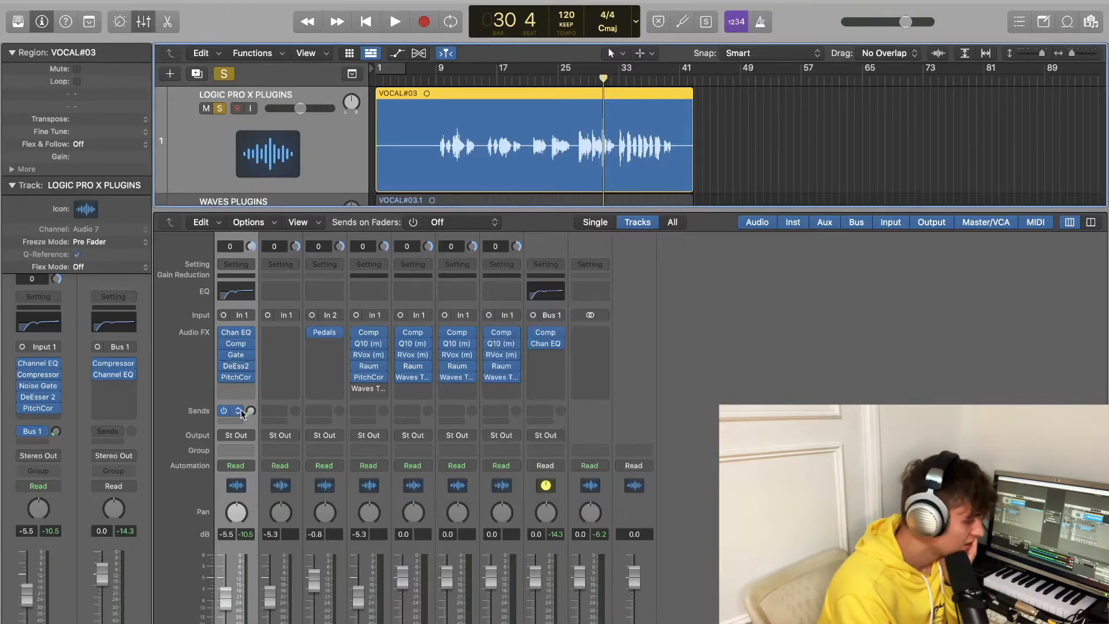
Add a send to Bus 2 on the LOGIC PRO X PLUGINS channel and insert a Space Designer reverb on its new aux channel
click(232, 421)
mouse_move(289, 438)
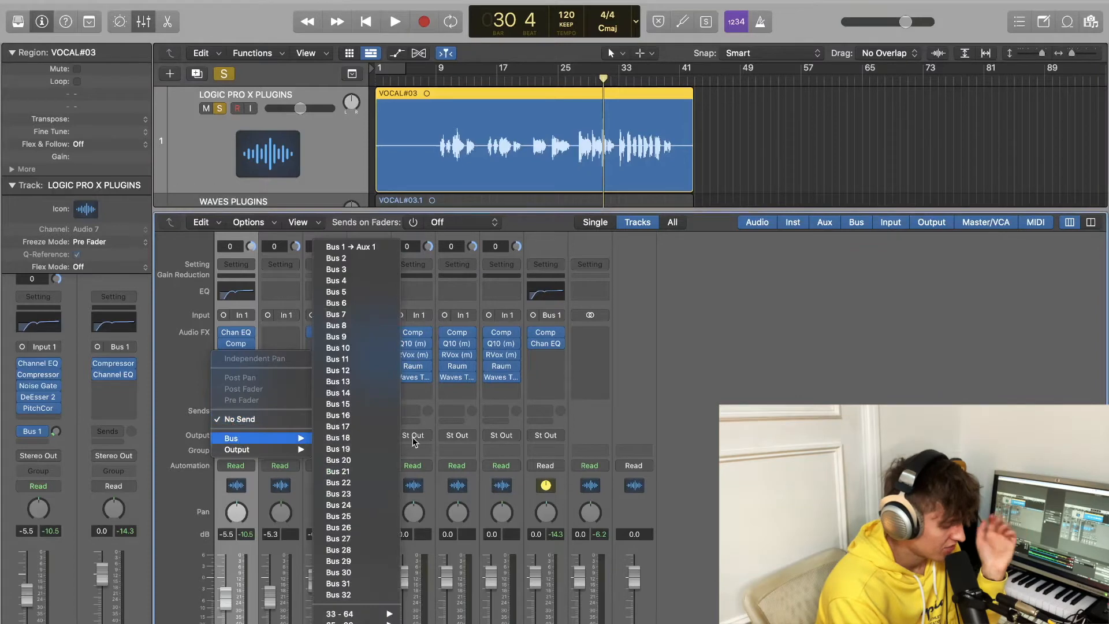
click(362, 260)
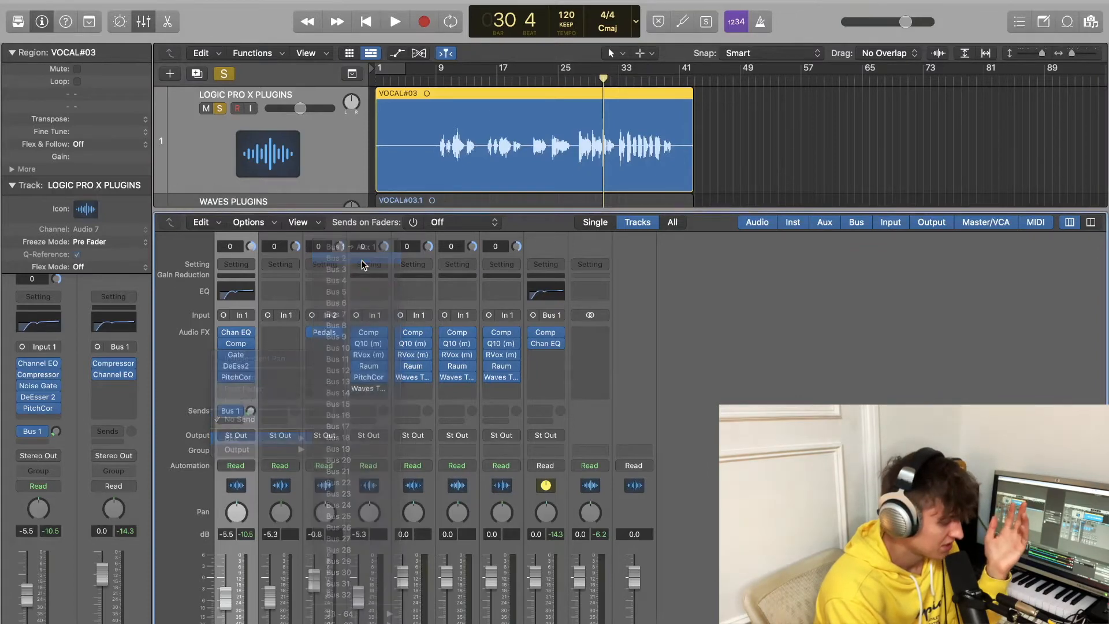
click(602, 318)
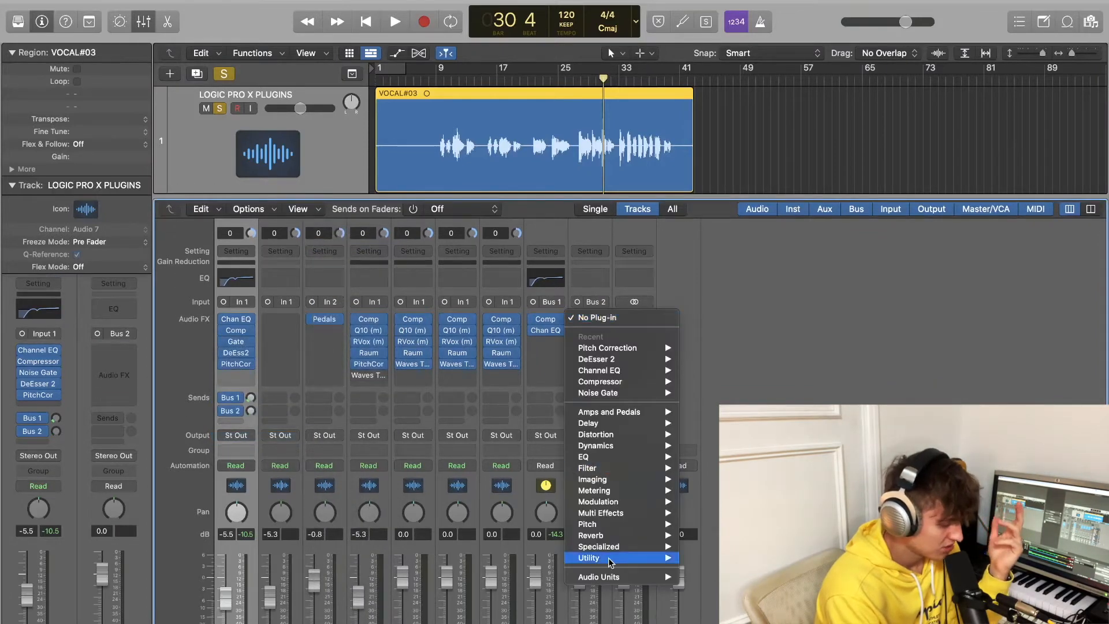
mouse_move(664, 535)
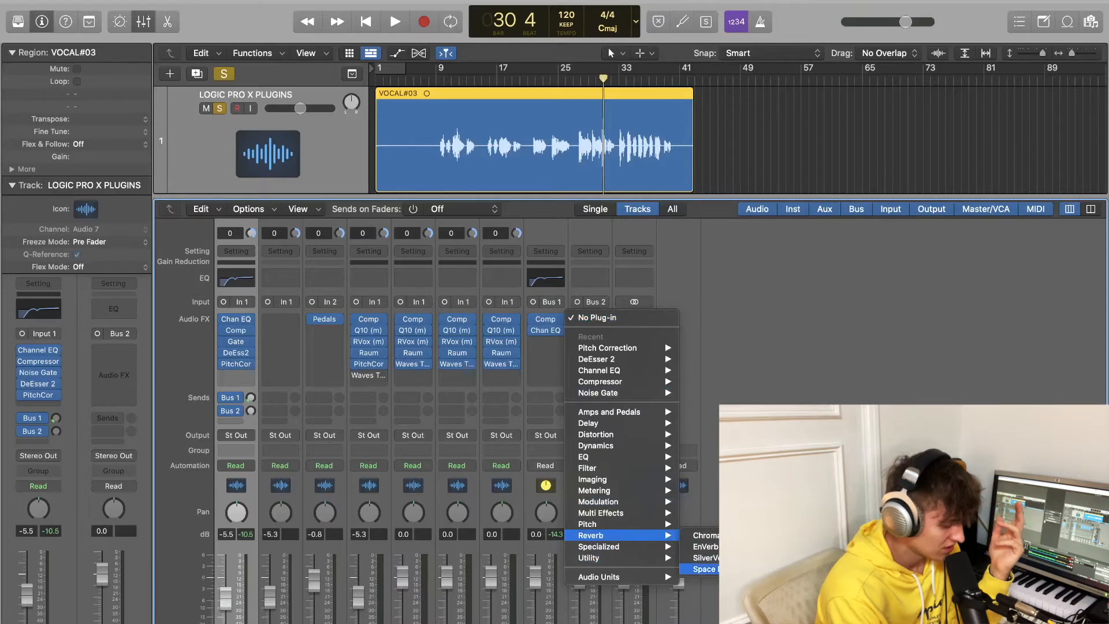
click(701, 569)
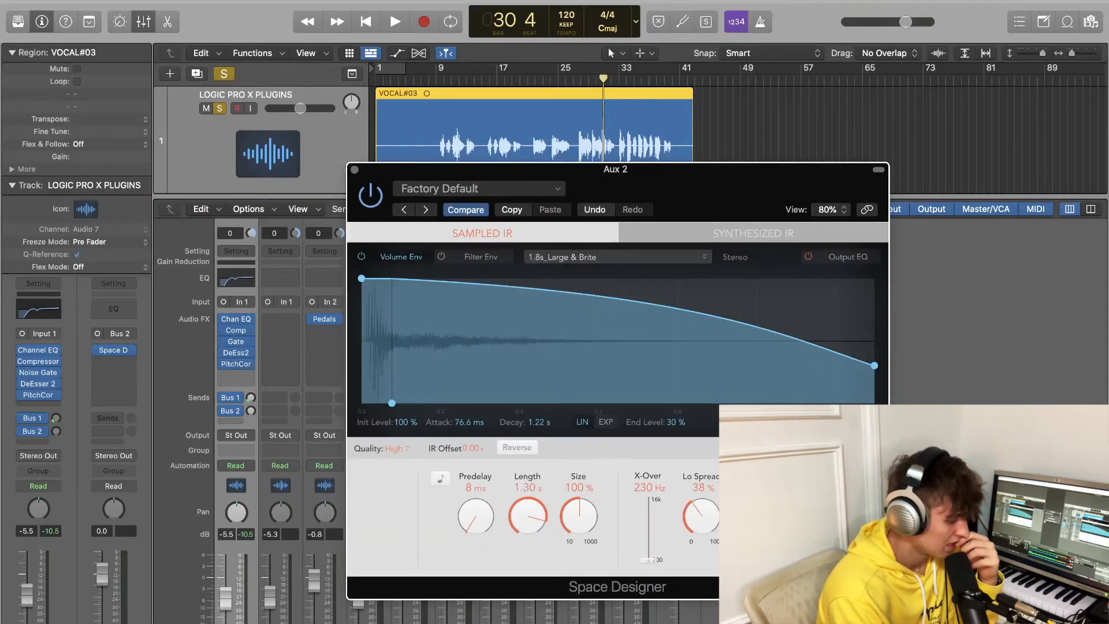
Load the large-space plate reverb preset 03.4s Hot Plate in Space Designer
click(469, 193)
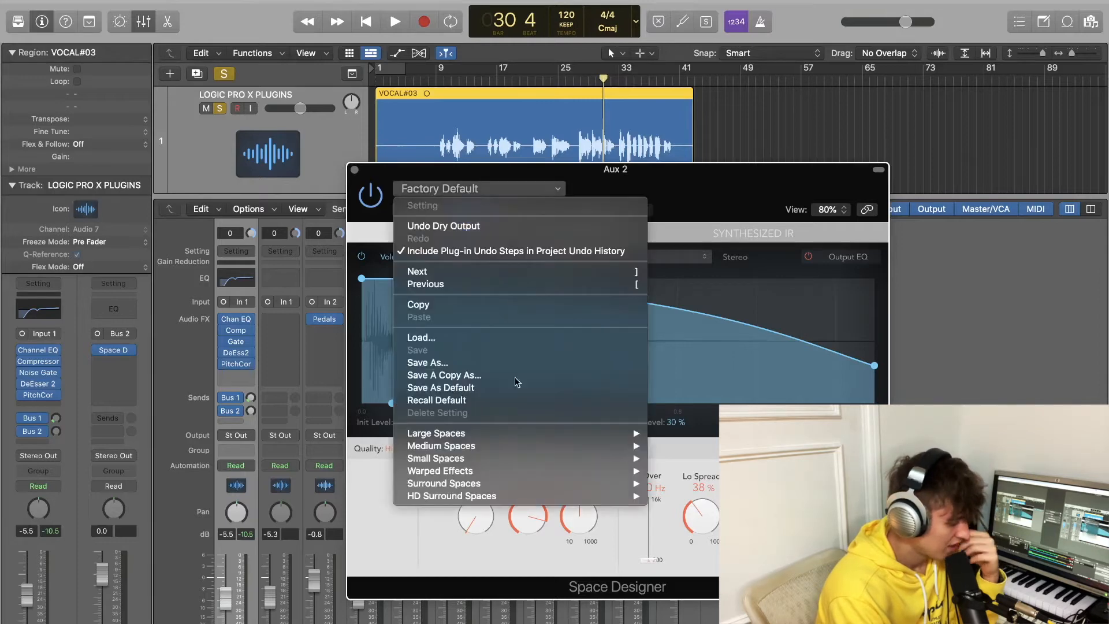
mouse_move(541, 445)
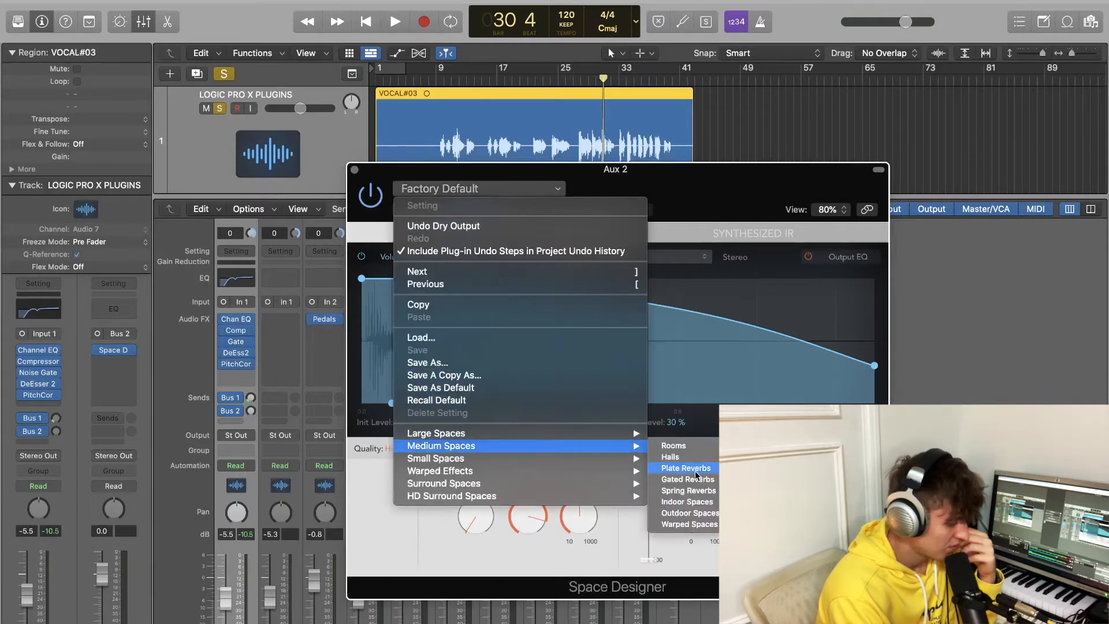
mouse_move(630, 434)
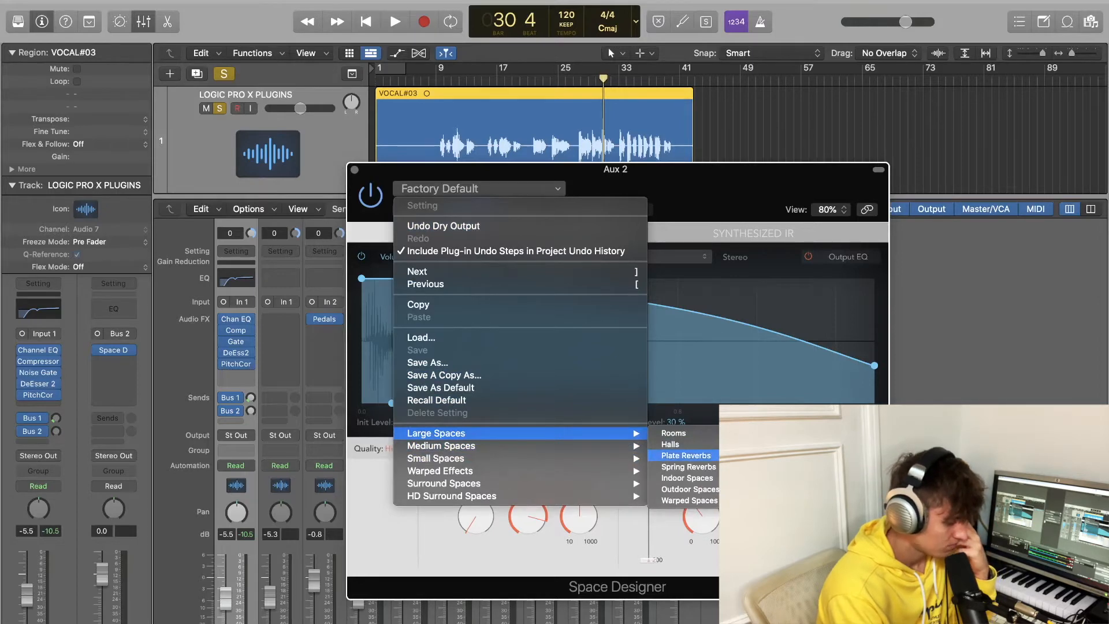
click(771, 511)
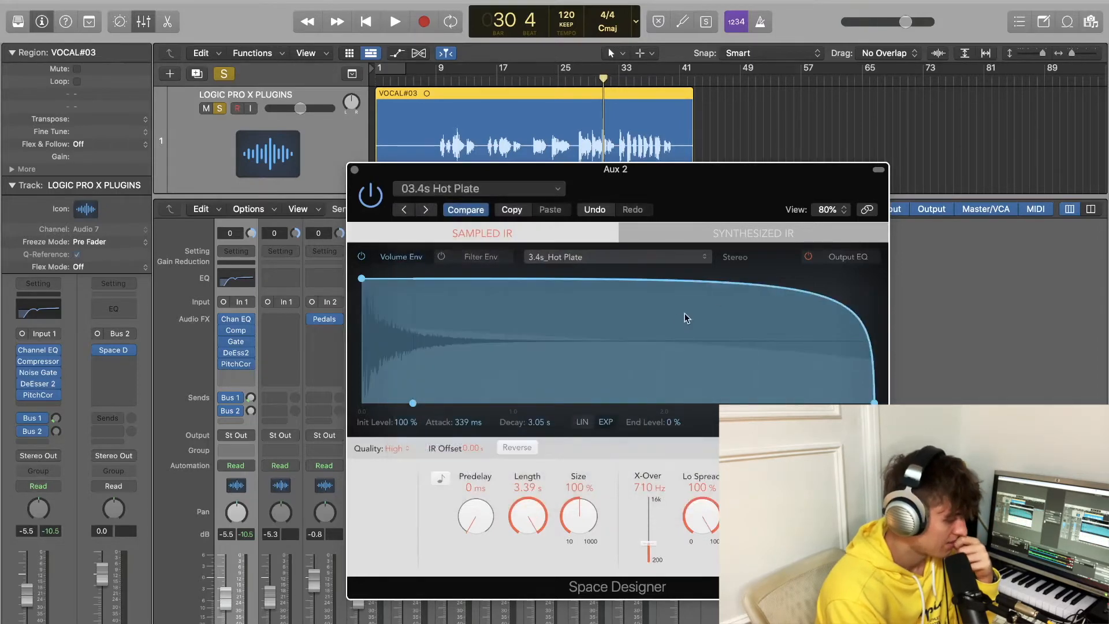
Enable the low cut and high cut in Space Designer's output EQ, roll off both ends of the reverb and close the plug-in
click(848, 255)
click(395, 279)
drag(407, 330, 599, 331)
click(832, 281)
drag(821, 330, 732, 328)
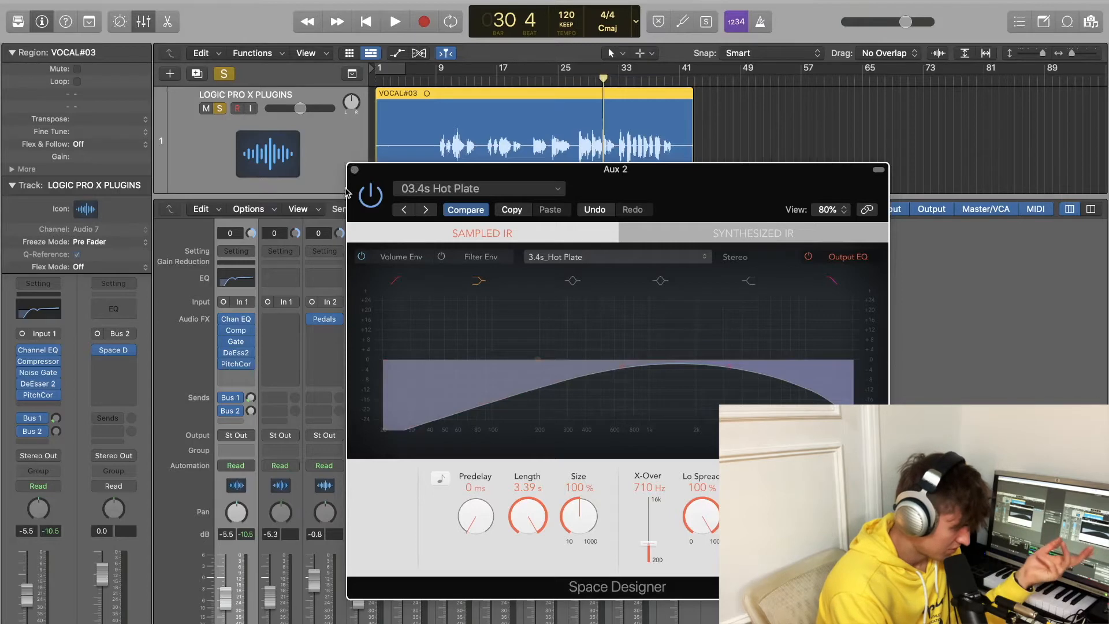
click(355, 169)
Raise the vocal channel's Bus 2 send to -17.7 dB while the vocal plays, and stop playback
key(space)
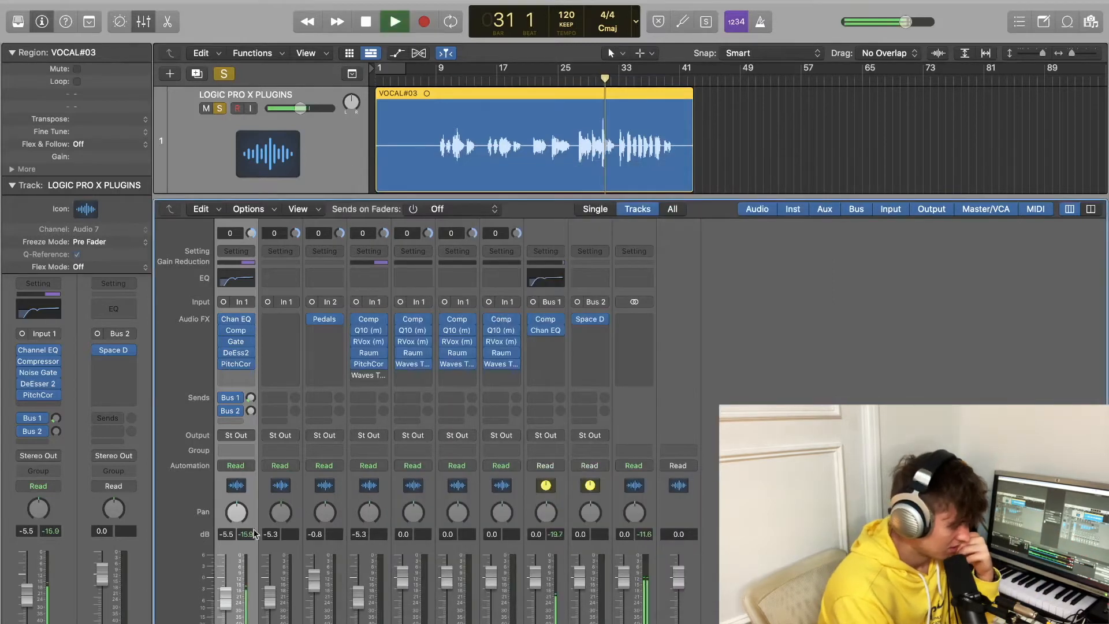
drag(251, 411, 253, 386)
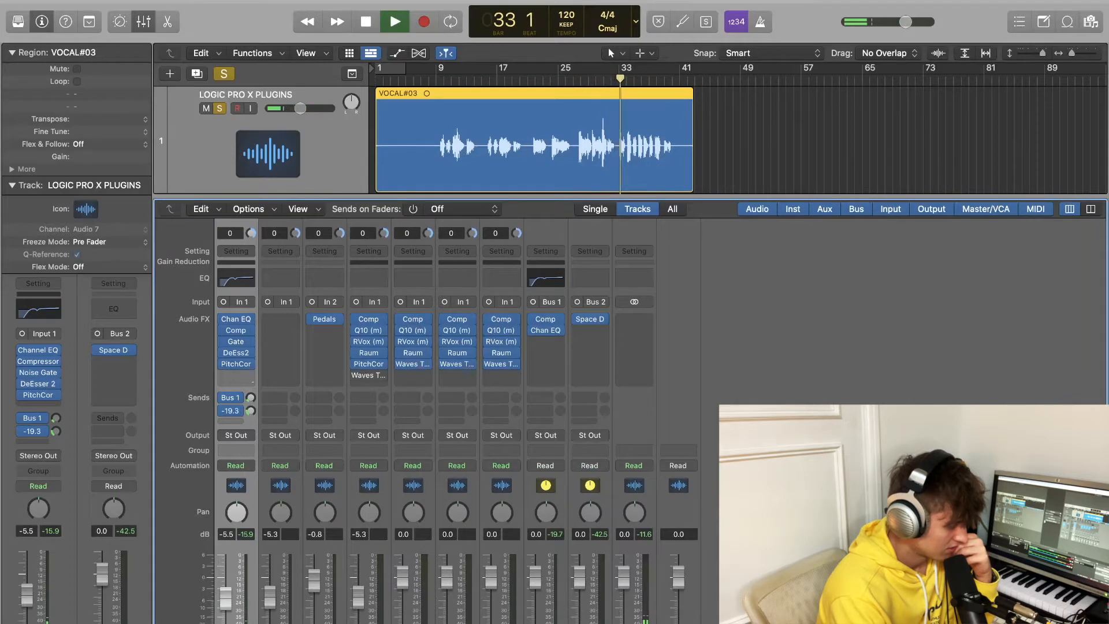
drag(251, 411, 251, 399)
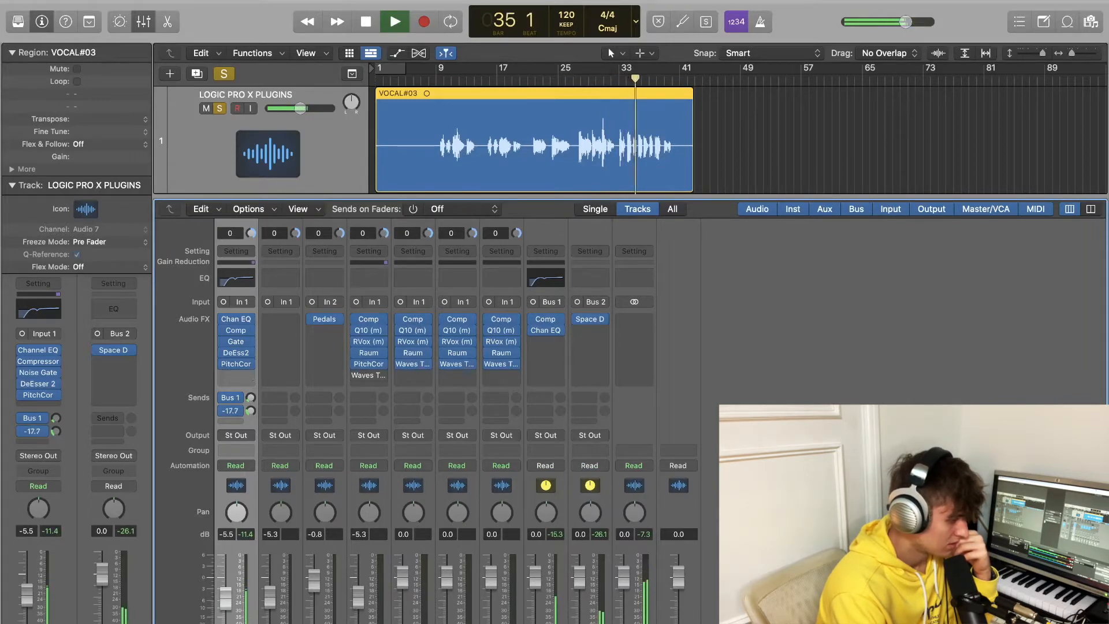
key(space)
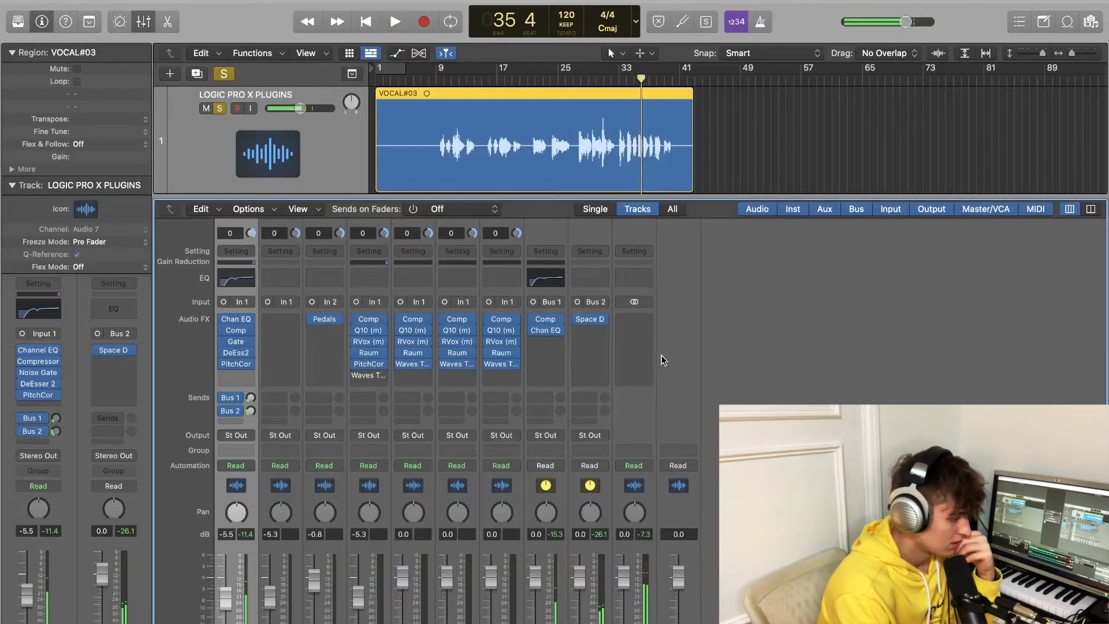
Insert a Channel EQ on the Bus 2 reverb aux and set its processing to Side Only
click(602, 279)
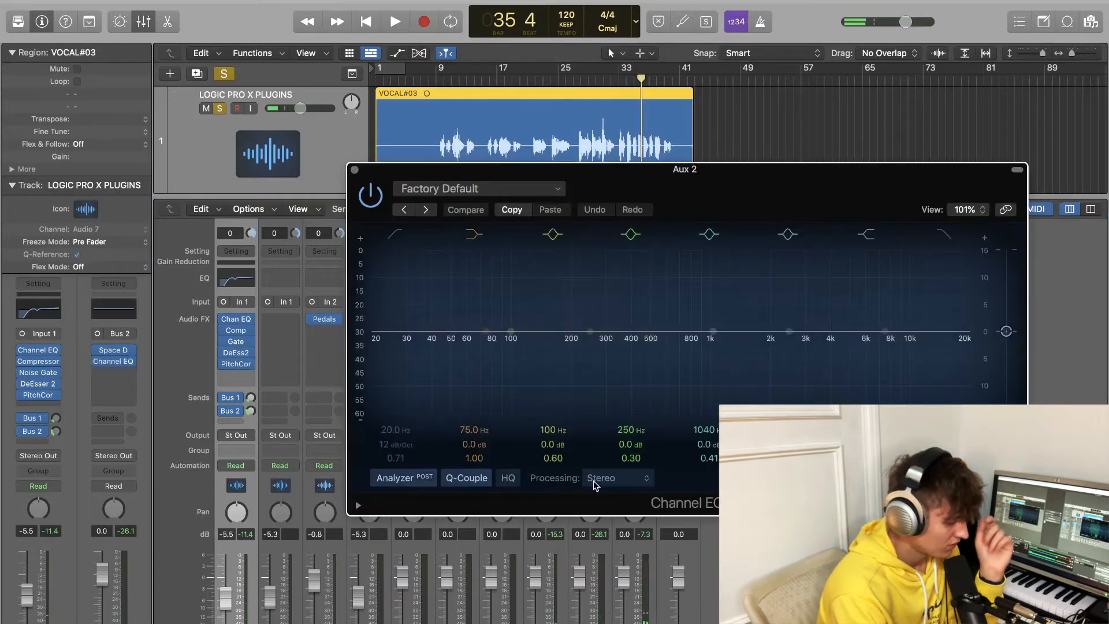
click(620, 479)
click(616, 531)
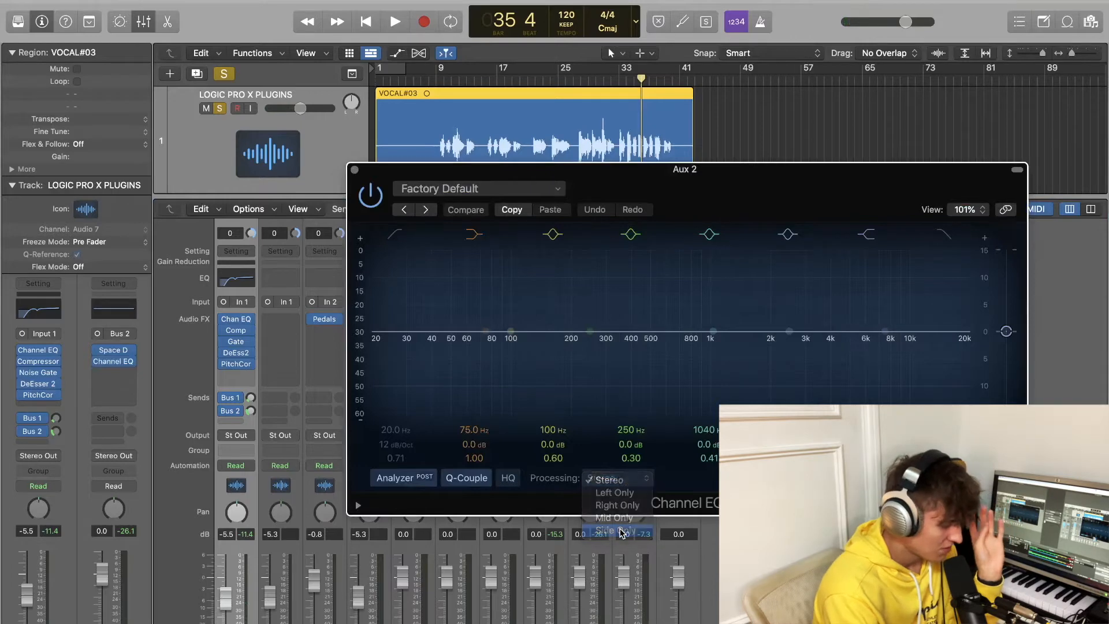
Add a low cut at 164 Hz and a high cut at about 6 kHz to the reverb's Channel EQ, and listen to the vocal
click(395, 234)
drag(401, 289, 583, 306)
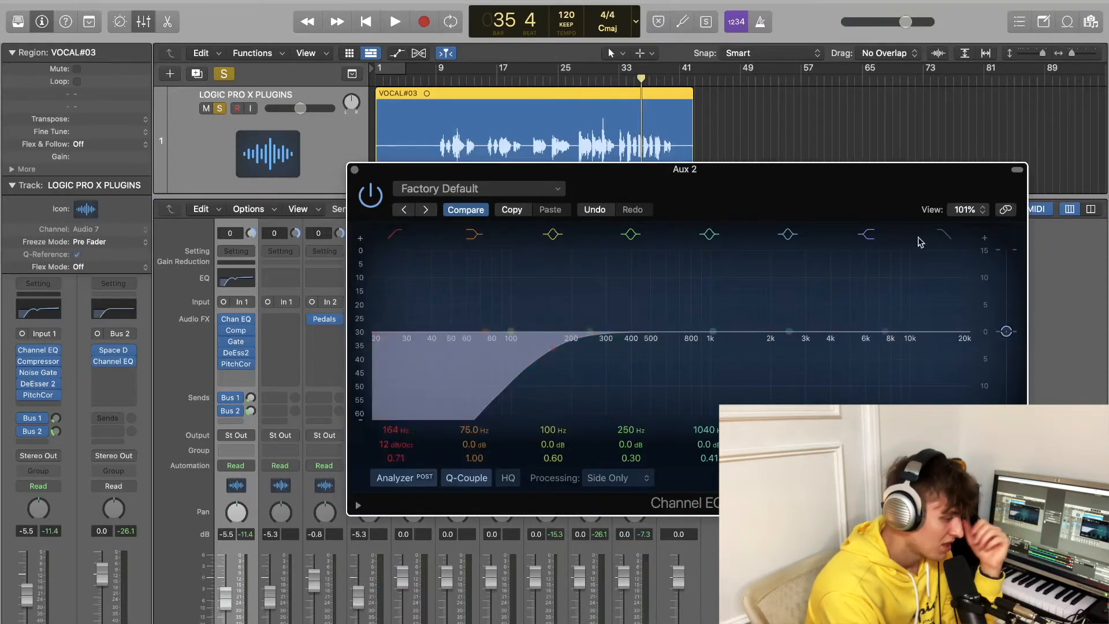
click(942, 234)
drag(962, 347, 832, 309)
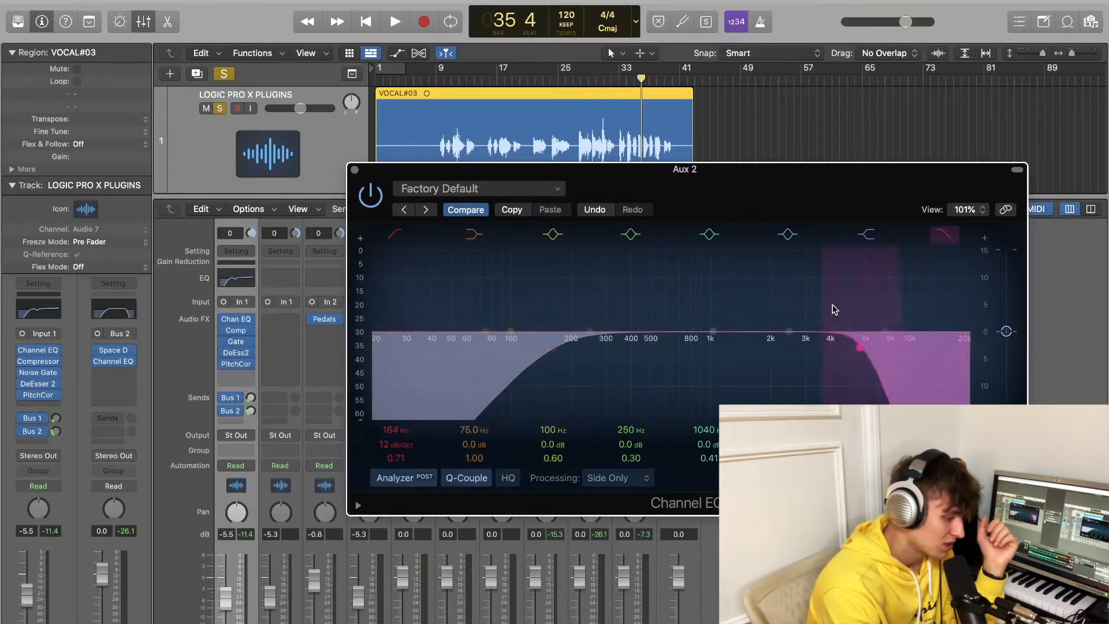
click(355, 170)
key(space)
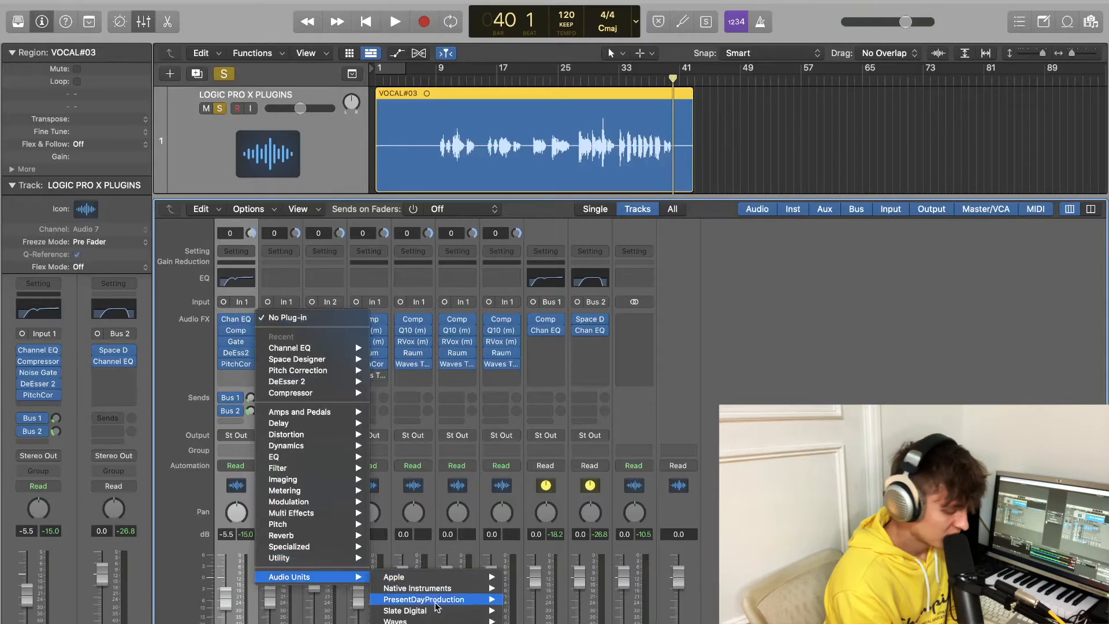
Insert the mono Waves Q10 equalizer on the WAVES PLUGINS channel and set band 1 as a low cut at 94 Hz
mouse_move(457, 620)
scroll(578, 520, down, 5)
mouse_move(585, 337)
mouse_move(588, 281)
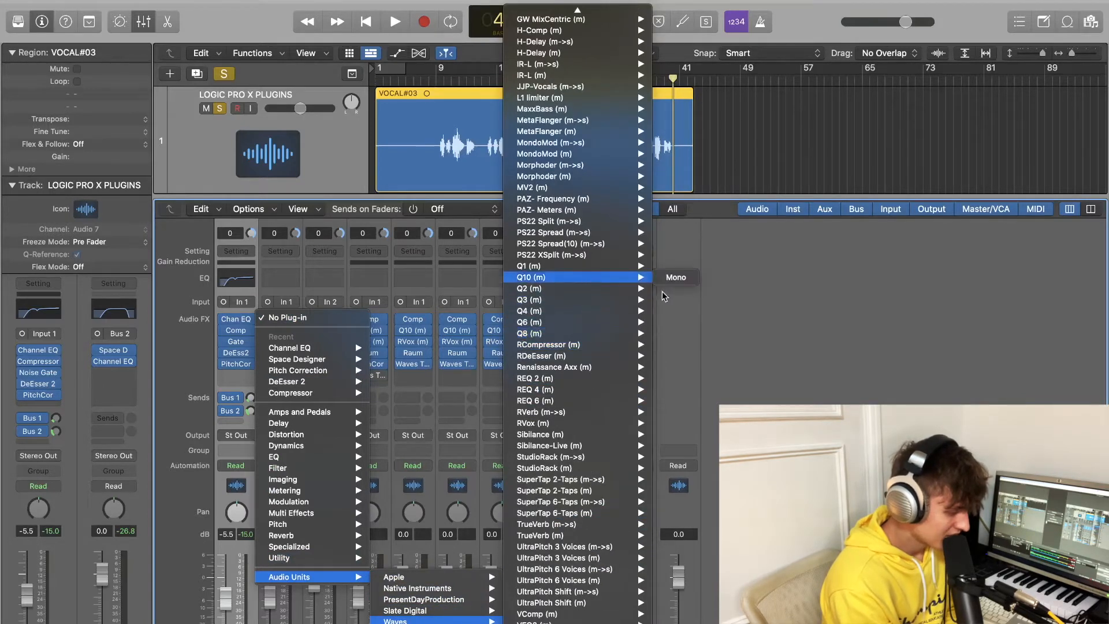
click(675, 278)
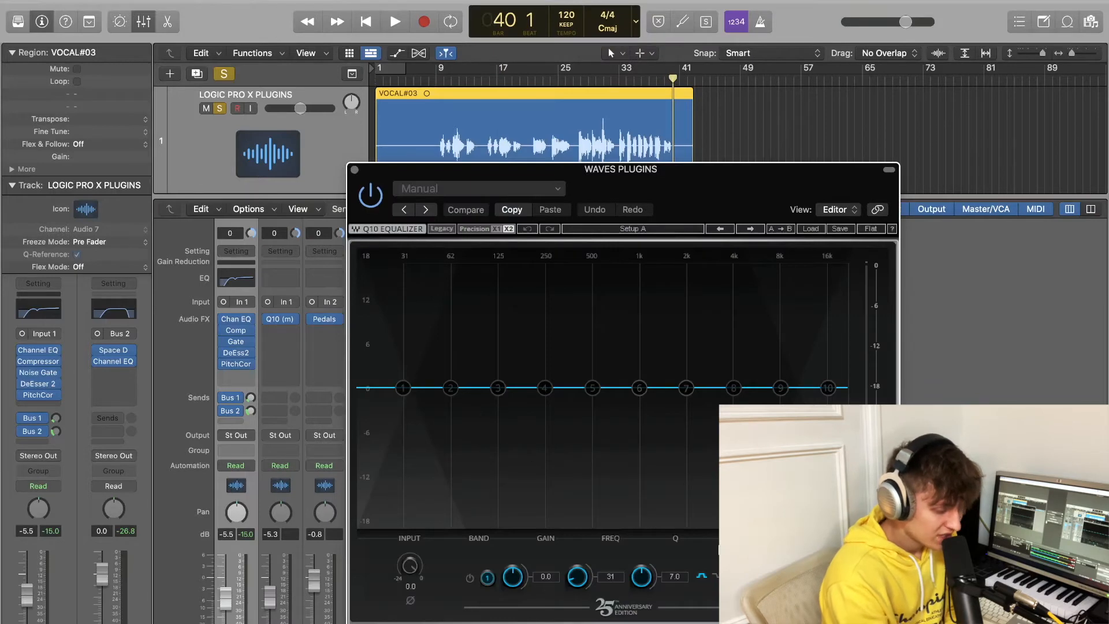
click(739, 577)
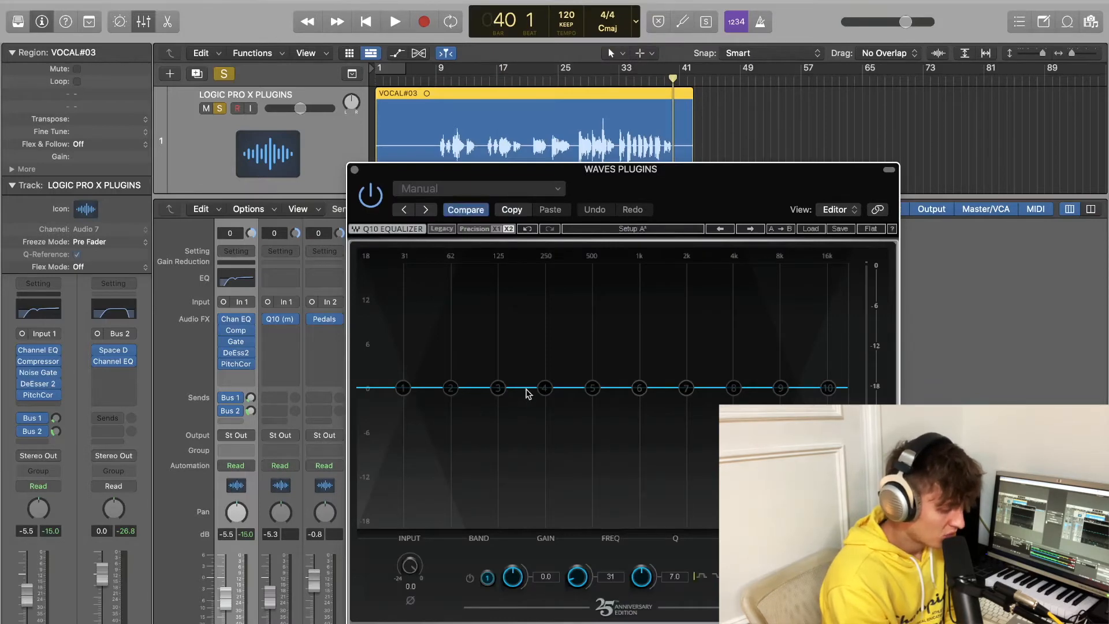
drag(398, 383, 477, 390)
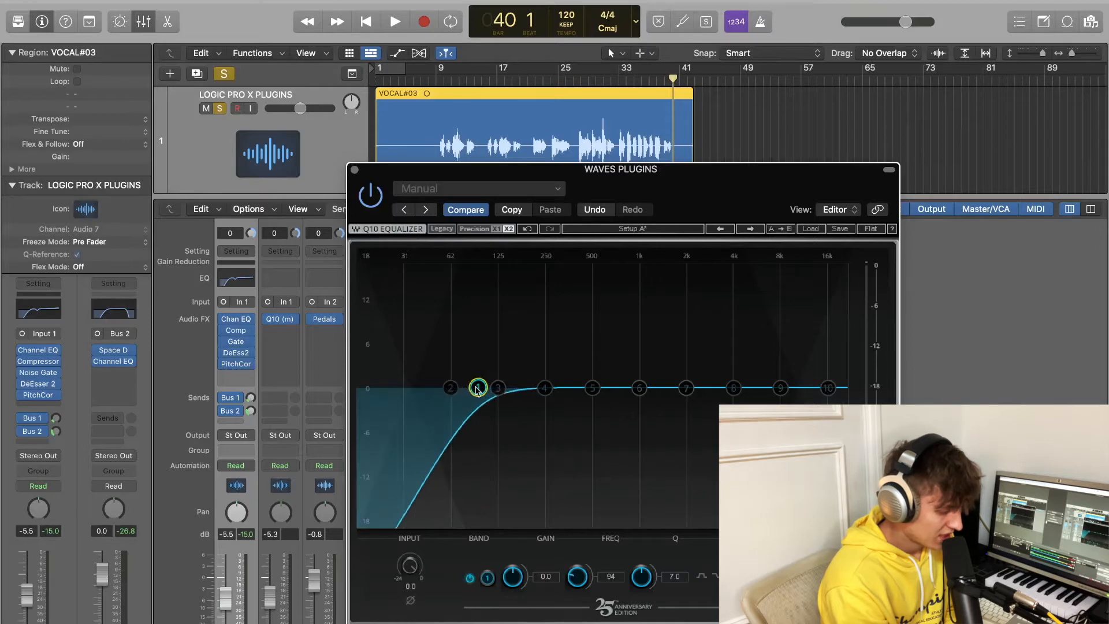
Sweep Q10 band 1's low cut up to 871 Hz while the vocal plays, and stop playback
click(588, 81)
key(space)
drag(478, 387, 630, 386)
key(space)
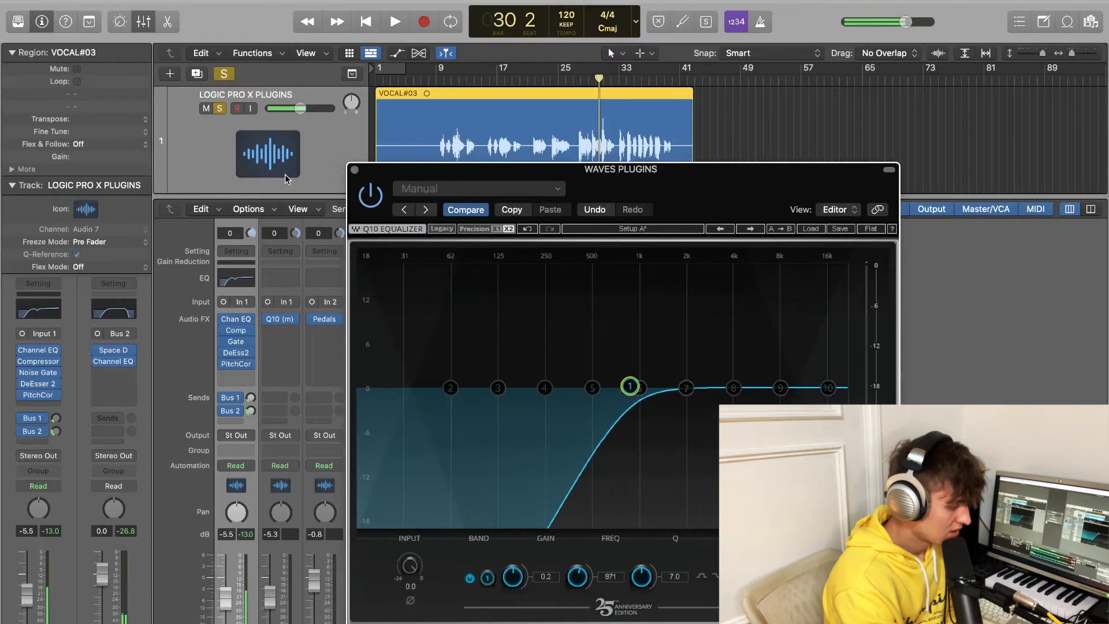
Unsolo the LOGIC PRO X PLUGINS track, solo the WAVES PLUGINS track and play its vocal from bar 11
click(218, 108)
scroll(218, 109, down, 4)
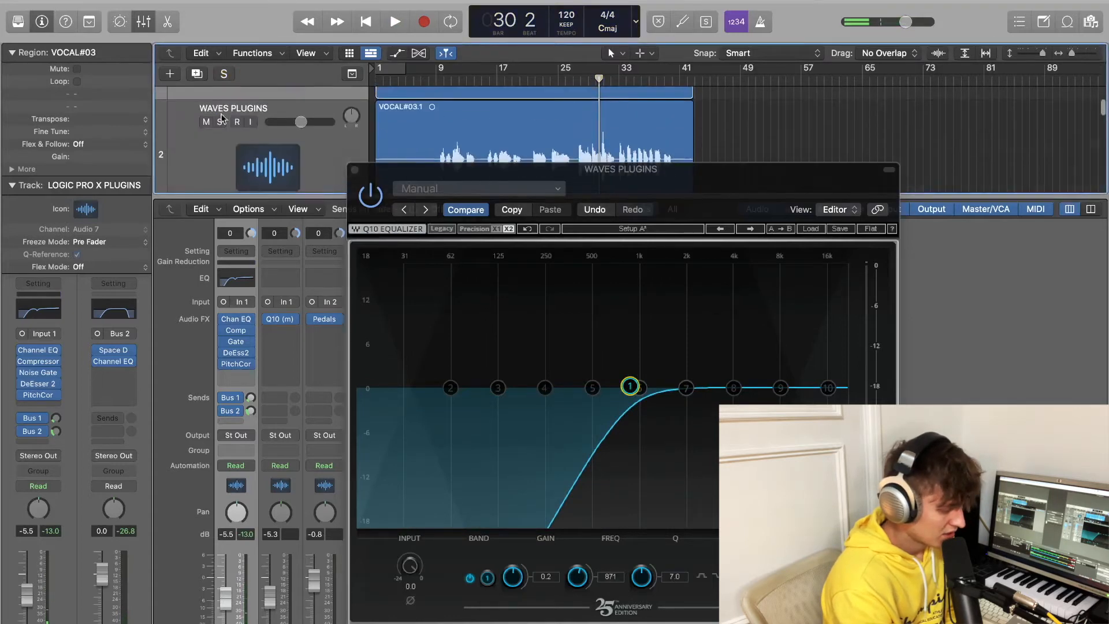
click(220, 122)
click(457, 81)
key(space)
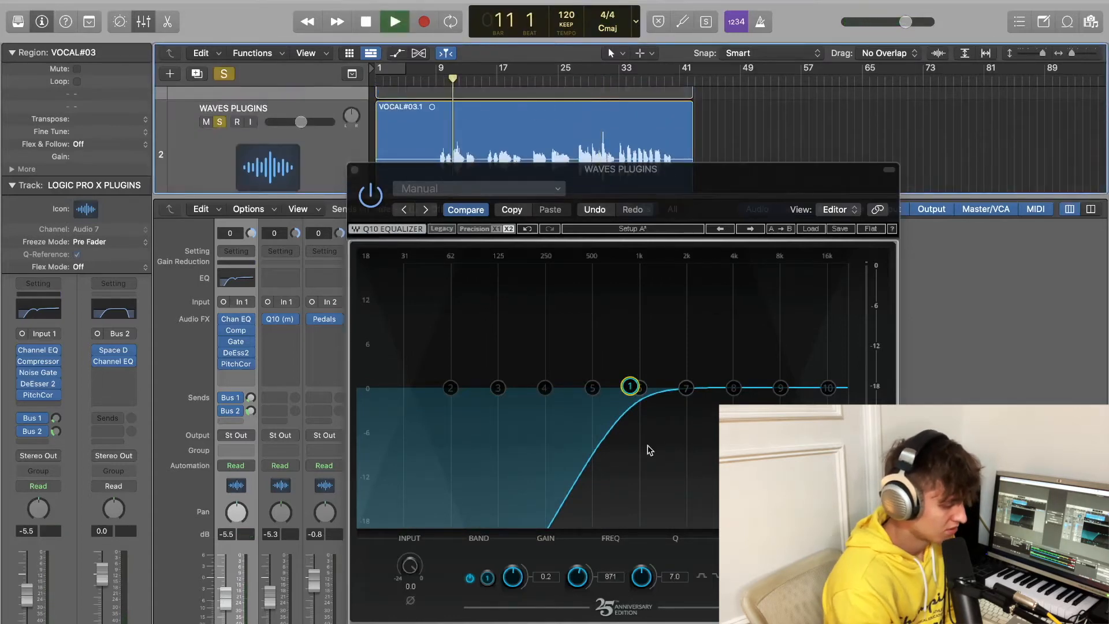
Lower Q10's low cut to just below 125 Hz, dip 500 Hz and 1 kHz slightly, boost bands 8 and 9 gently, and close the plug-in
drag(629, 386, 490, 384)
drag(780, 387, 832, 370)
drag(592, 388, 591, 404)
drag(733, 388, 762, 378)
drag(636, 390, 635, 393)
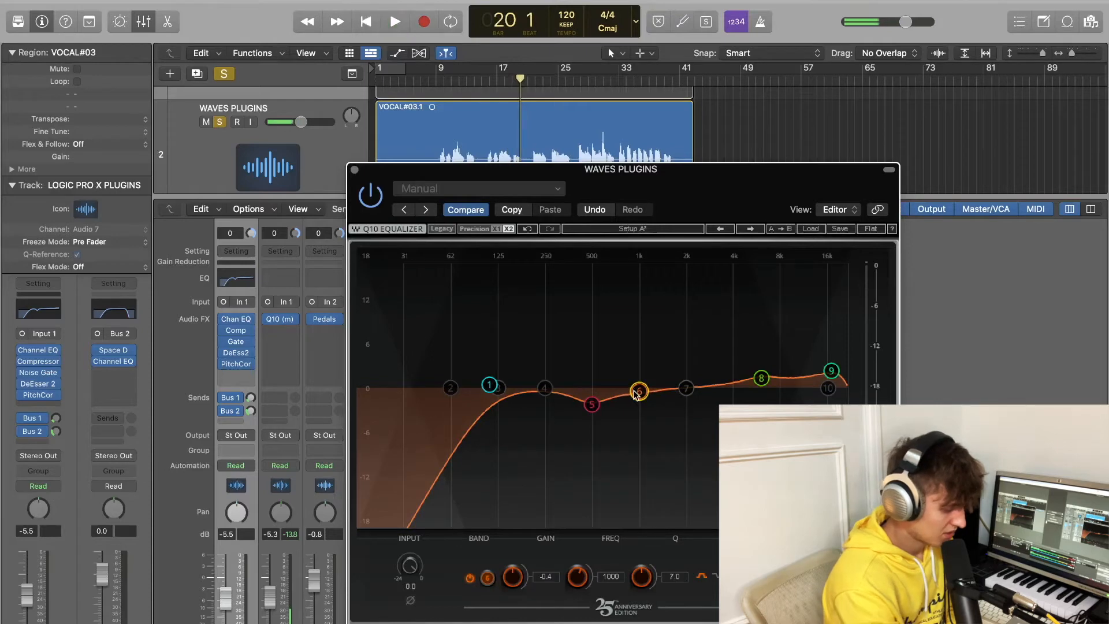
click(355, 170)
Insert the mono Waves RVox compressor below Q10 on the WAVES PLUGINS channel
click(291, 330)
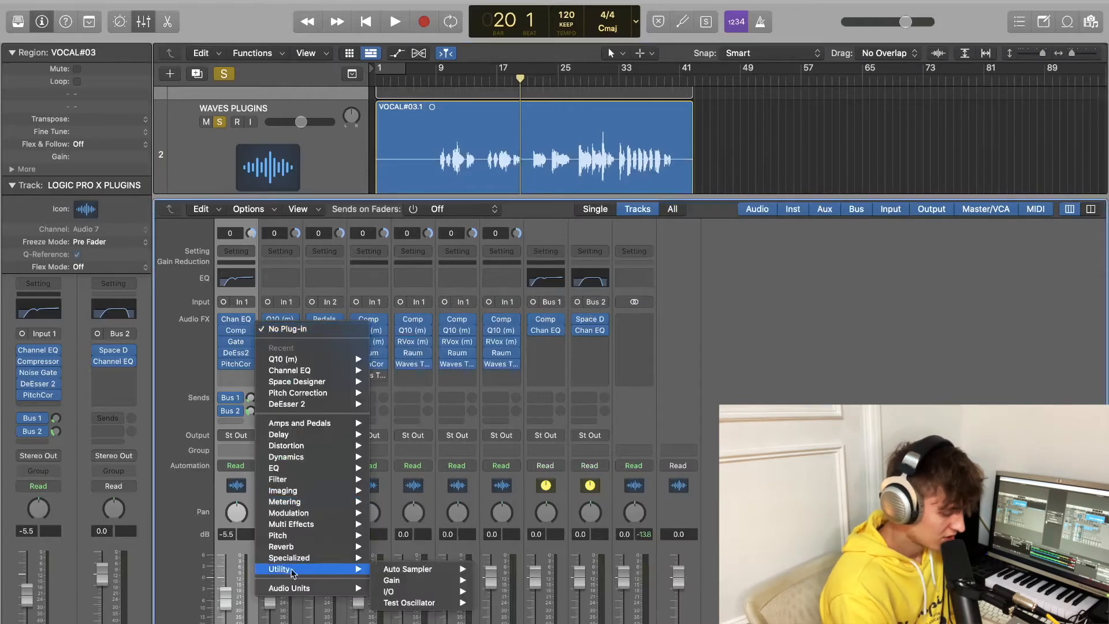
mouse_move(323, 546)
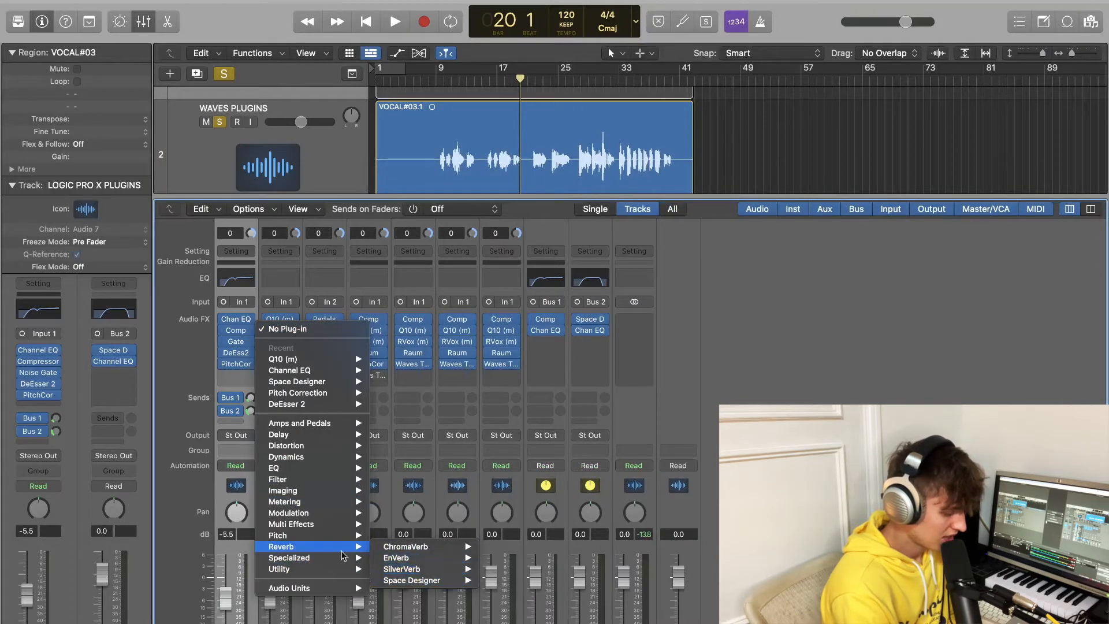
mouse_move(325, 588)
mouse_move(404, 623)
mouse_move(565, 475)
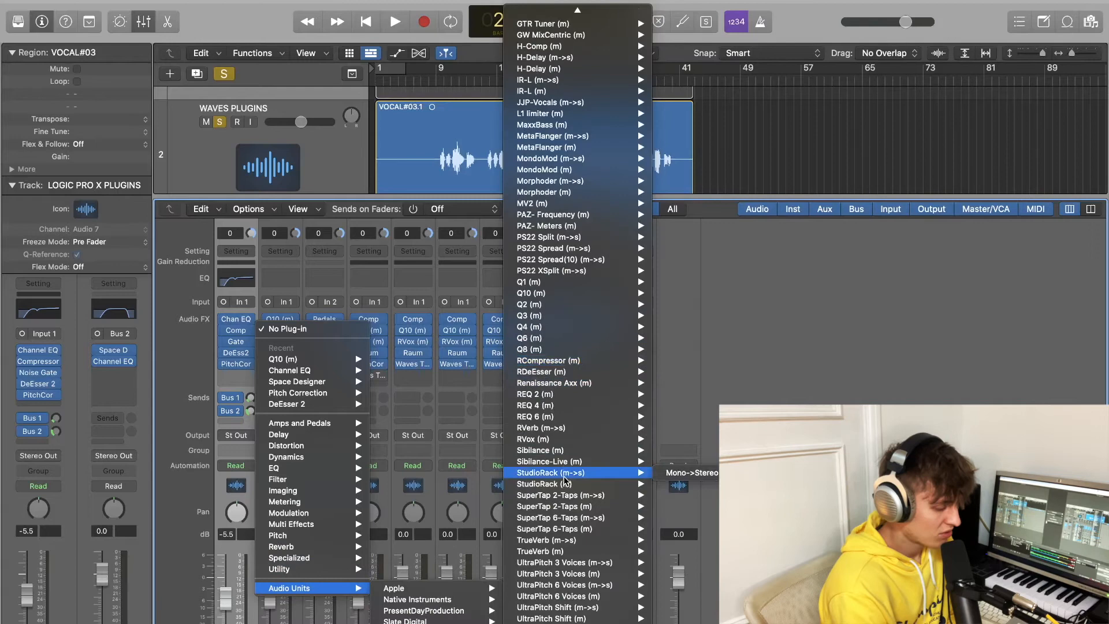
mouse_move(573, 441)
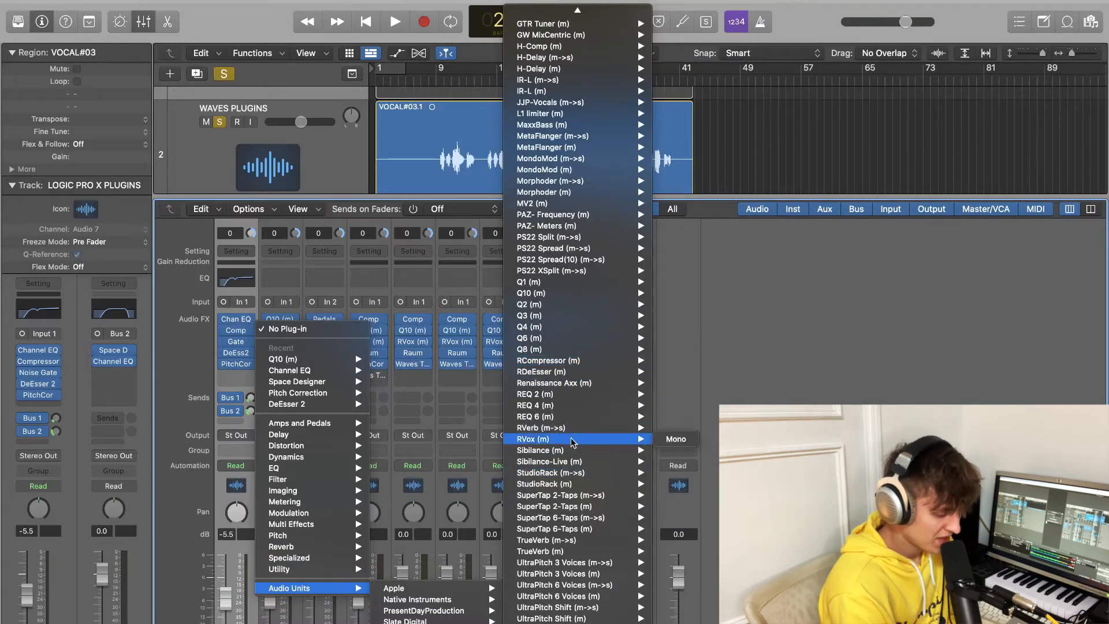
click(679, 439)
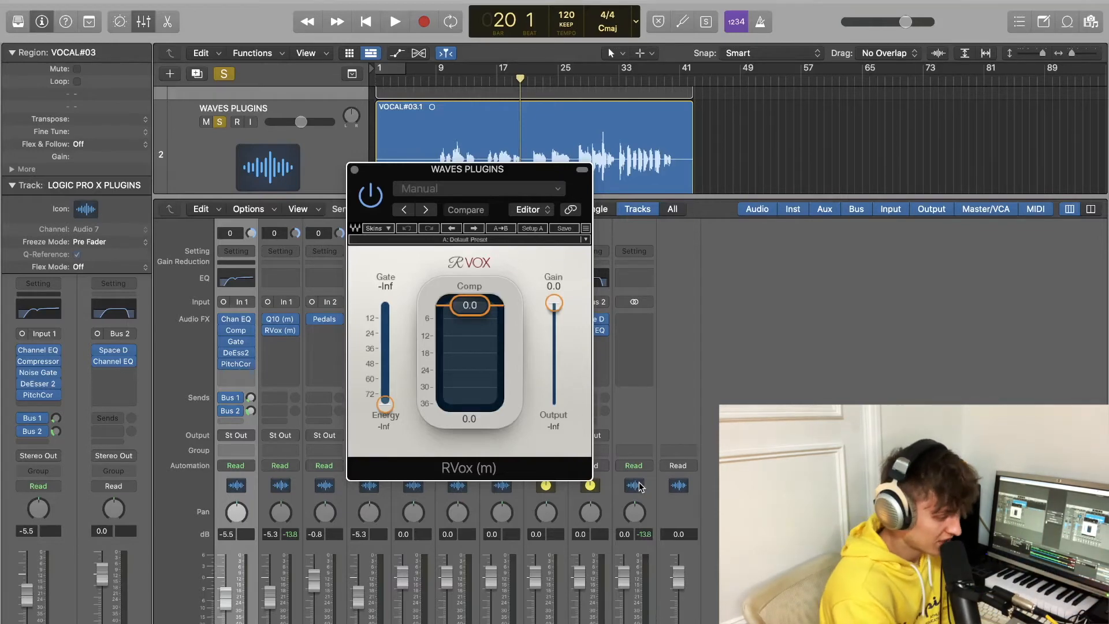
Set RVox's gate to -20.5 and its compression to -4.1 while the vocal plays, and close the plug-in
click(452, 85)
key(space)
drag(375, 401, 378, 324)
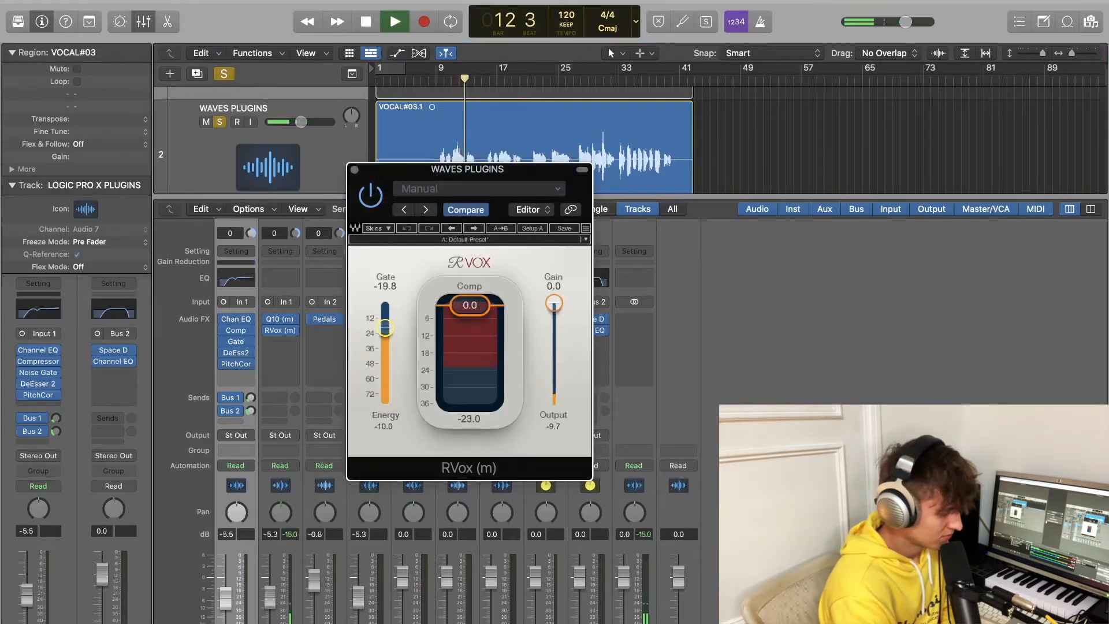
key(space)
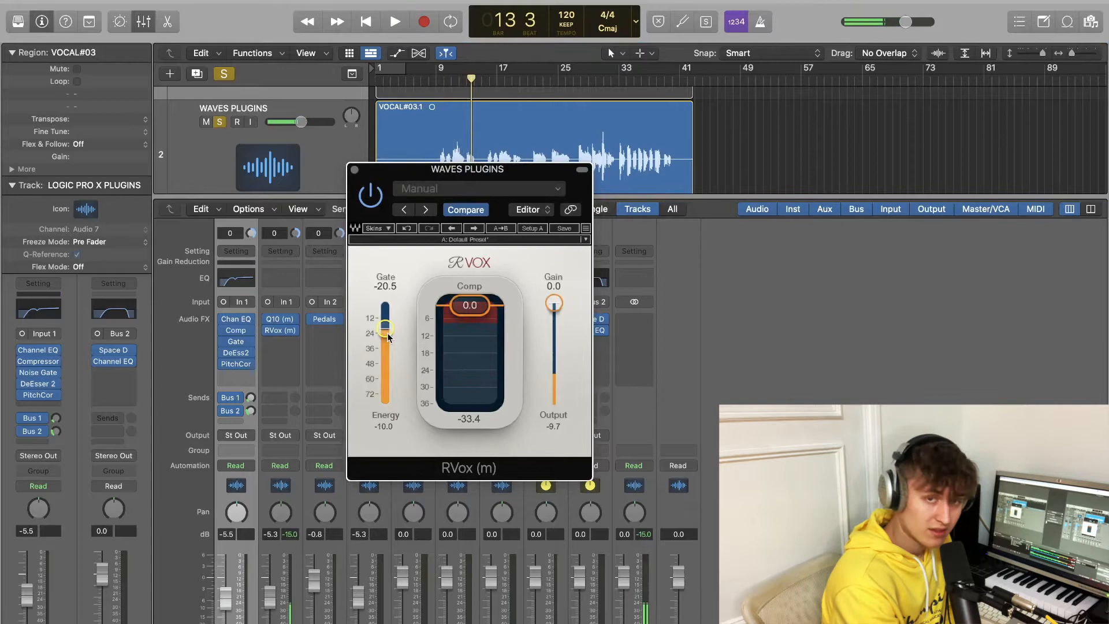
key(space)
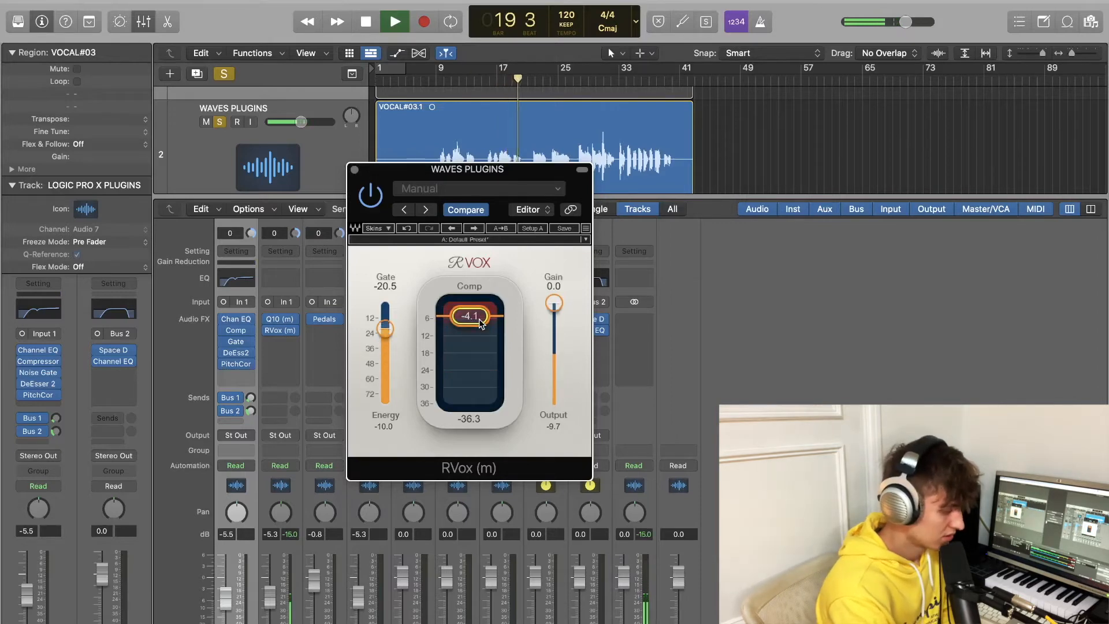
key(space)
click(354, 170)
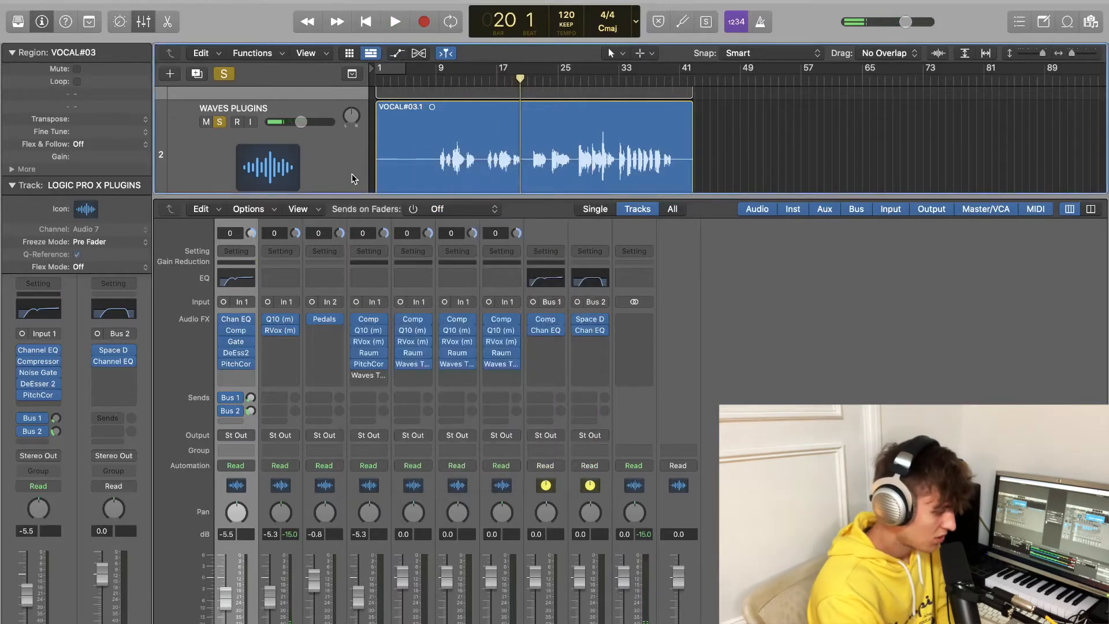
click(287, 342)
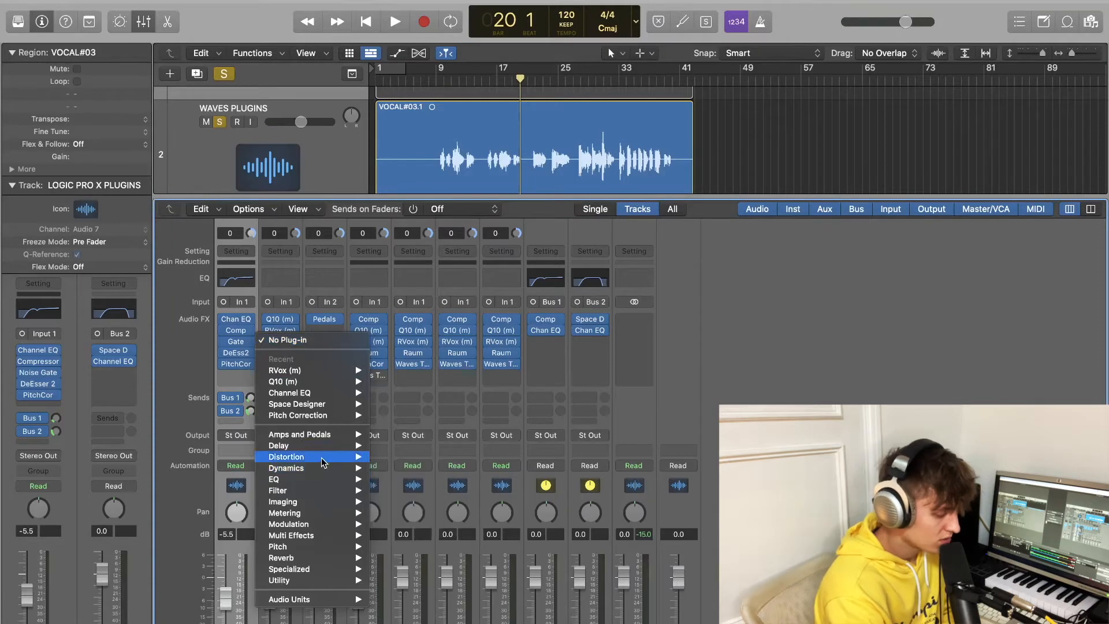
mouse_move(321, 468)
click(298, 318)
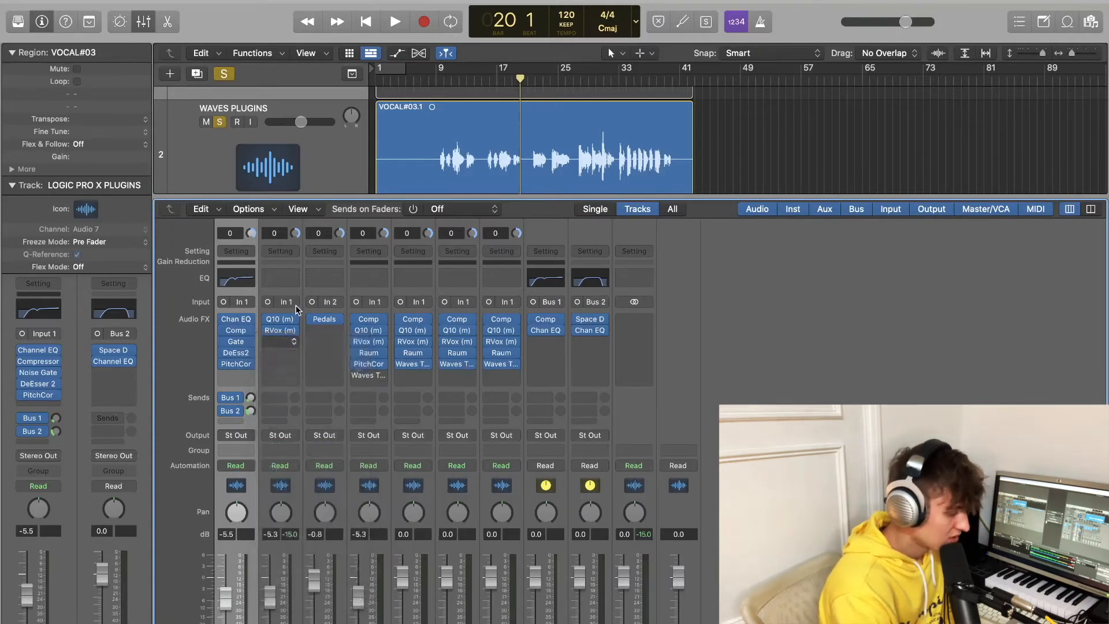
Add a Bus 3 send to the WAVES PLUGINS channel and insert the mono Waves H-Comp on the Bus 3 aux
click(290, 342)
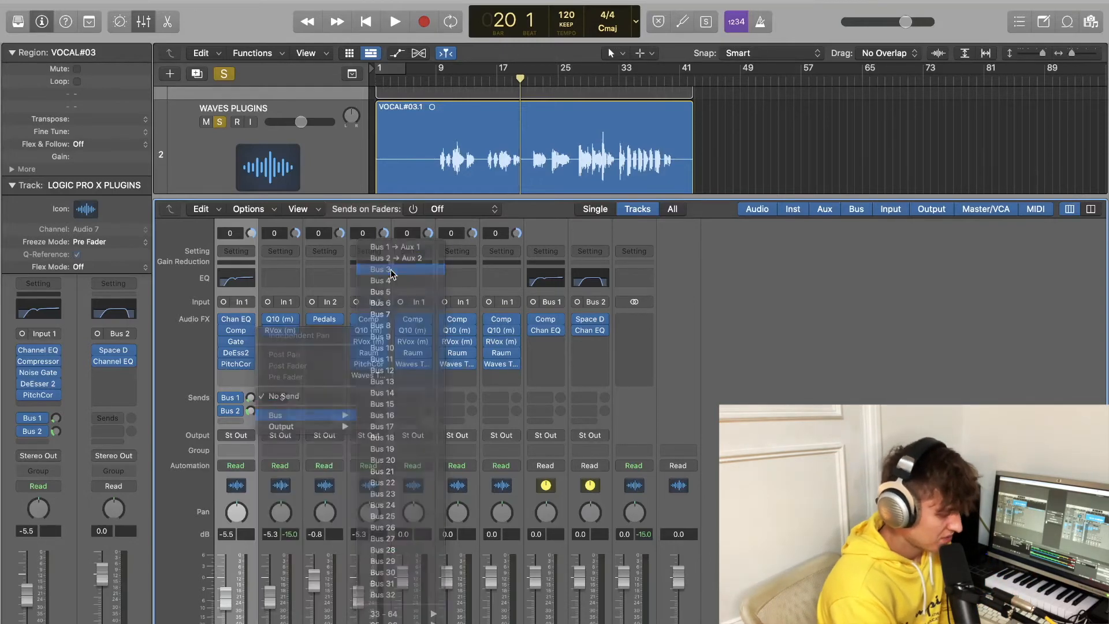
click(382, 269)
click(632, 320)
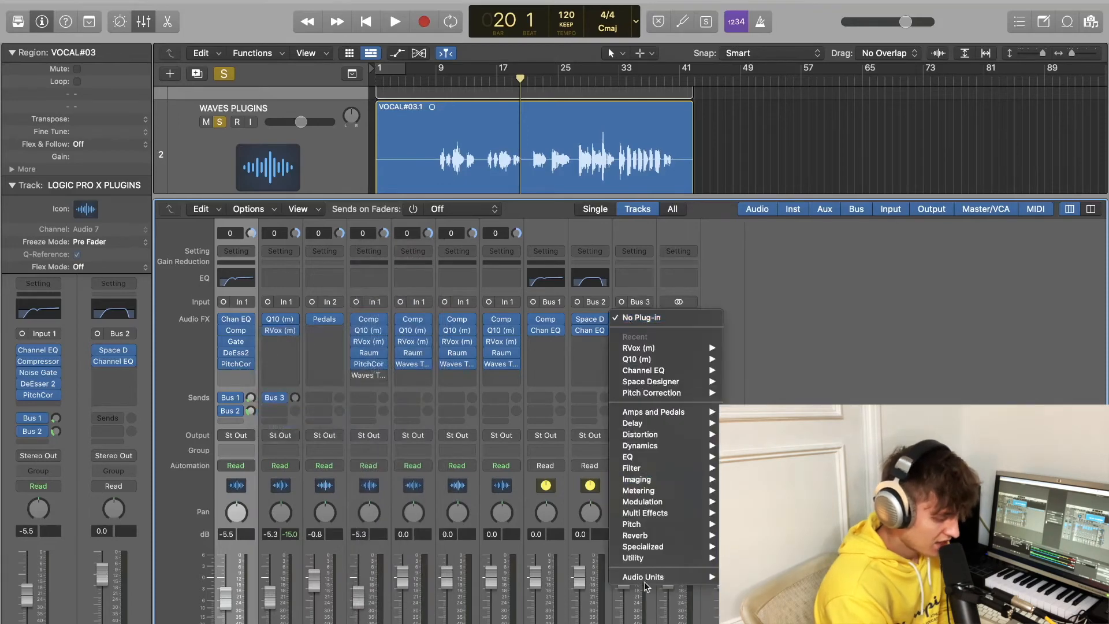
mouse_move(780, 599)
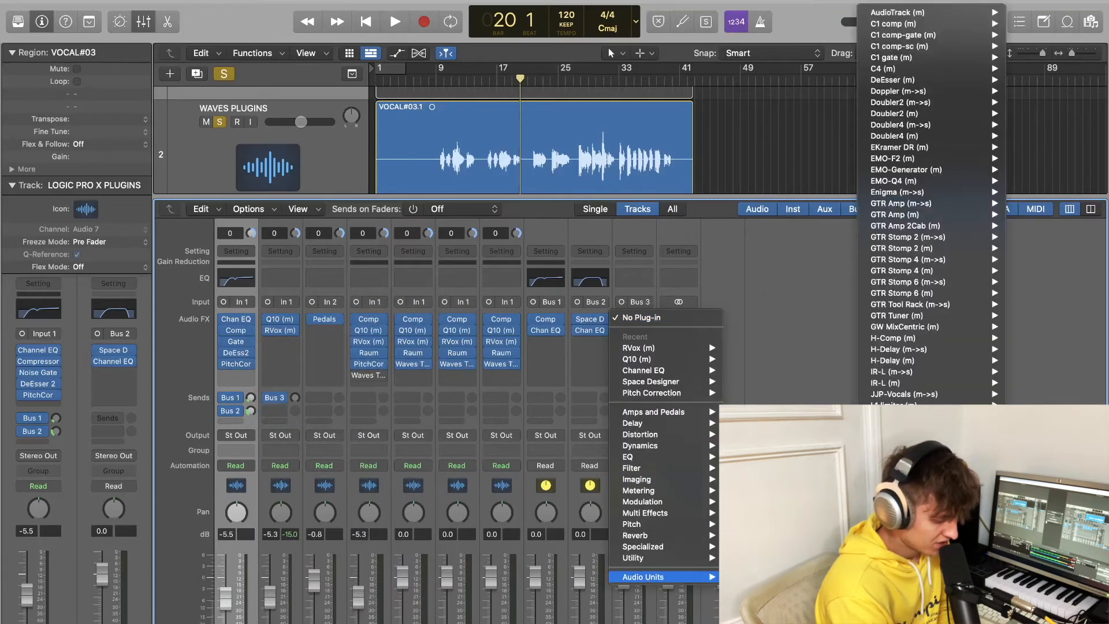
click(1028, 338)
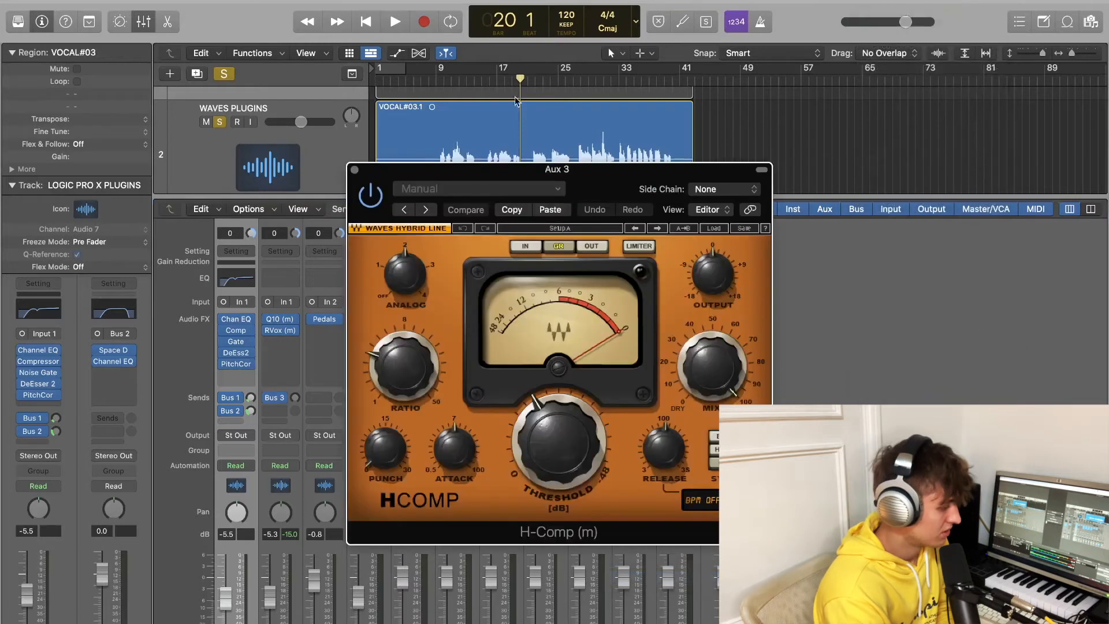
Turn H-Comp's threshold and ratio to their heaviest settings and adjust the attack while the vocal plays
click(466, 83)
key(space)
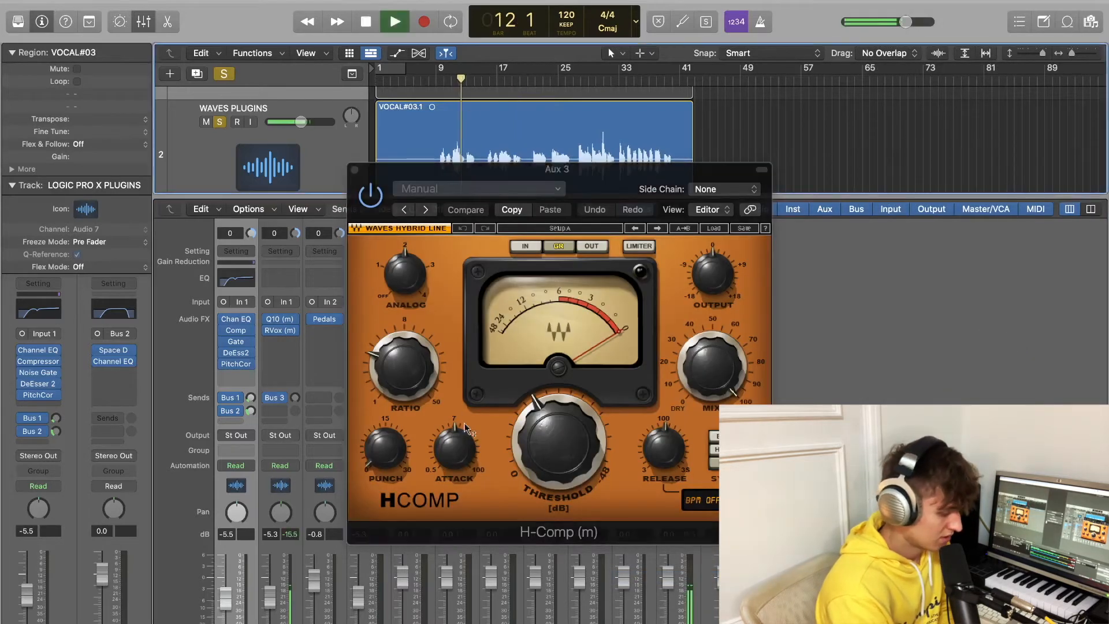
drag(552, 444, 583, 449)
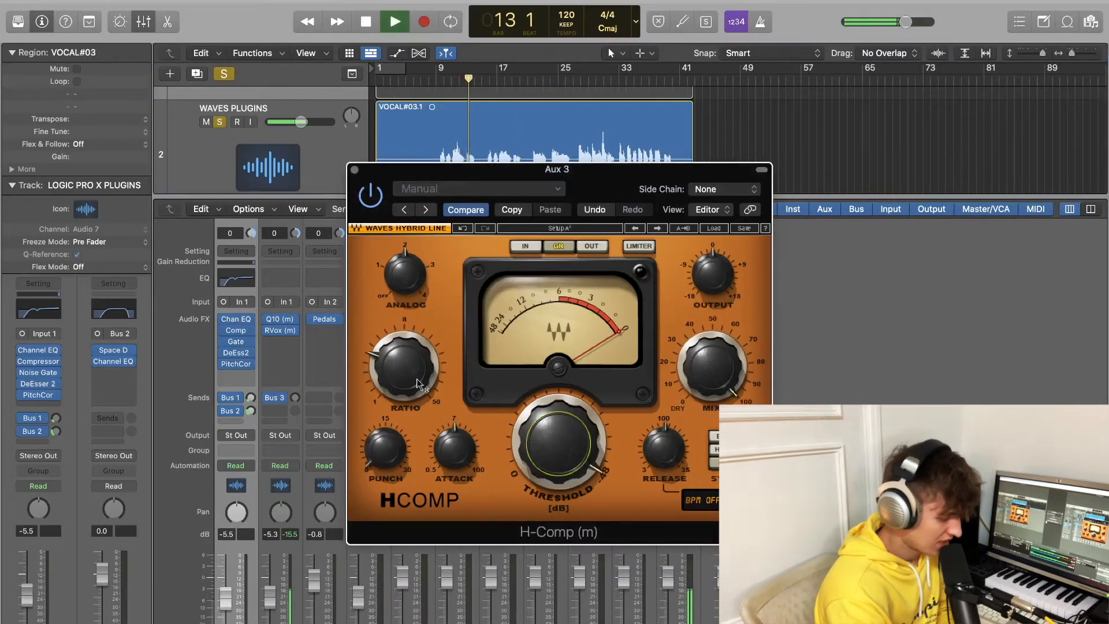
drag(417, 379, 426, 394)
drag(457, 439, 460, 448)
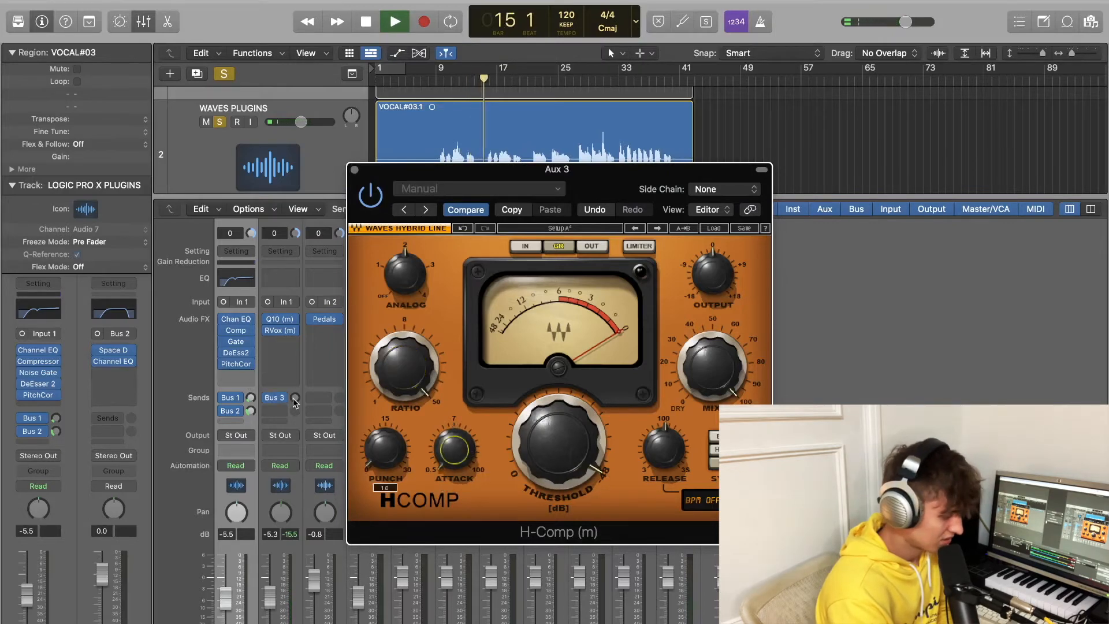
Raise the WAVES PLUGINS channel's Bus 3 send to -15.1 dB, close H-Comp and stop playback
drag(295, 399, 289, 361)
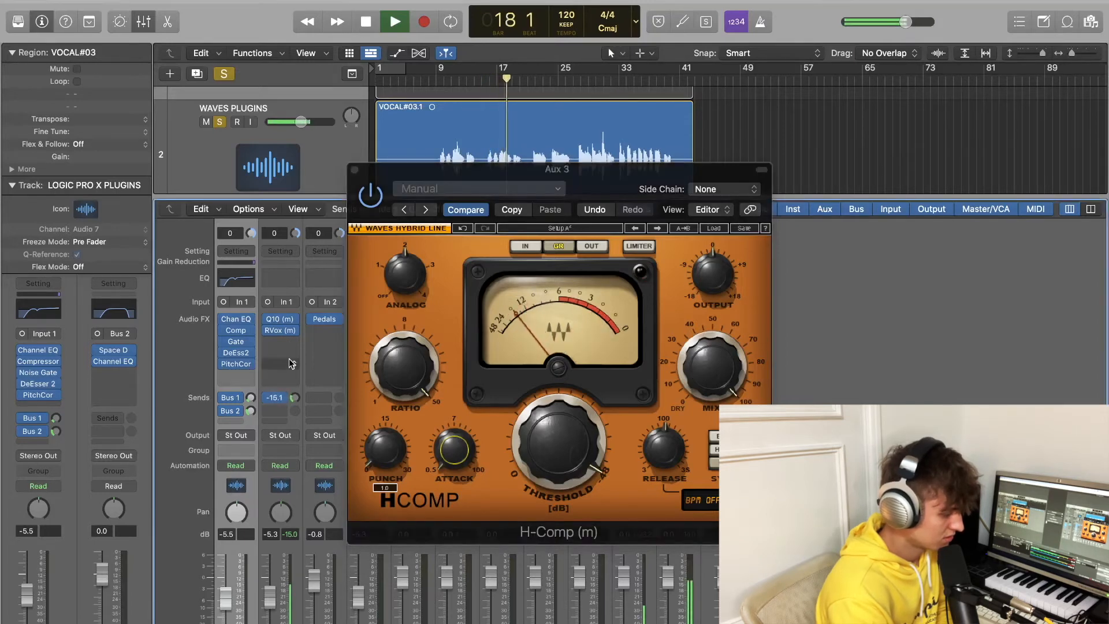
click(355, 170)
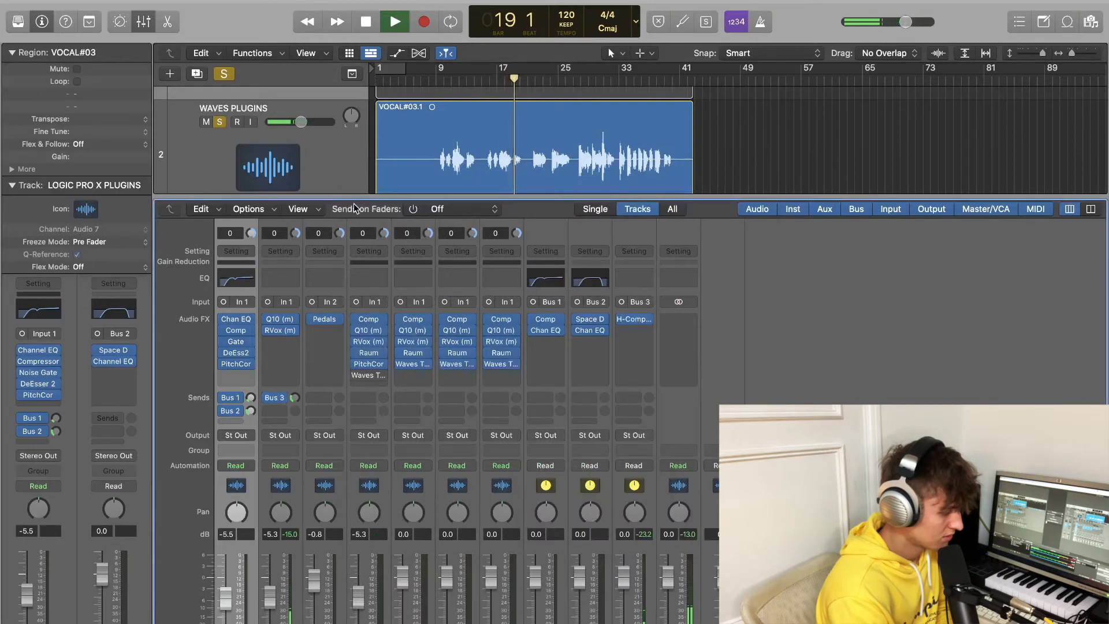
key(space)
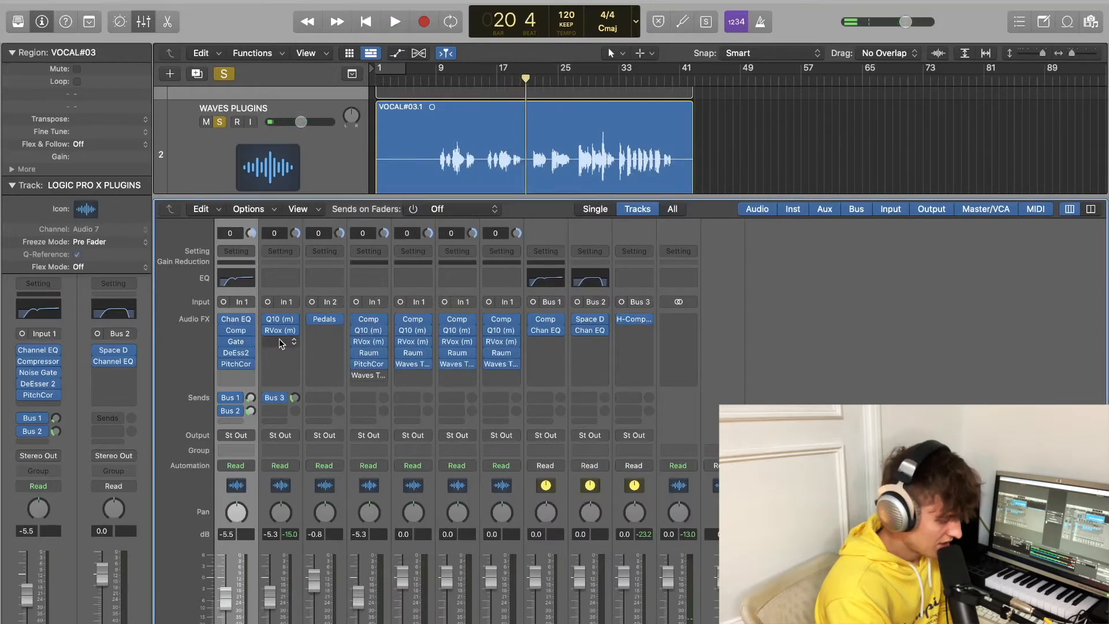
Insert the mono Waves Sibilance de-esser below RVox on the WAVES PLUGINS channel and play the vocal from its start
click(283, 342)
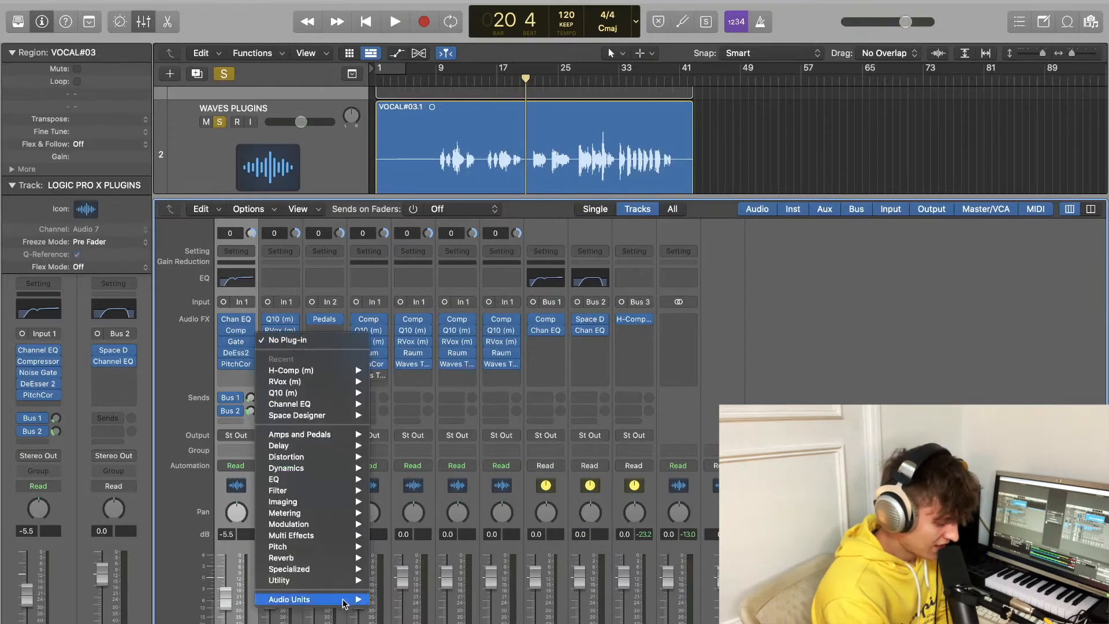
mouse_move(358, 601)
mouse_move(439, 623)
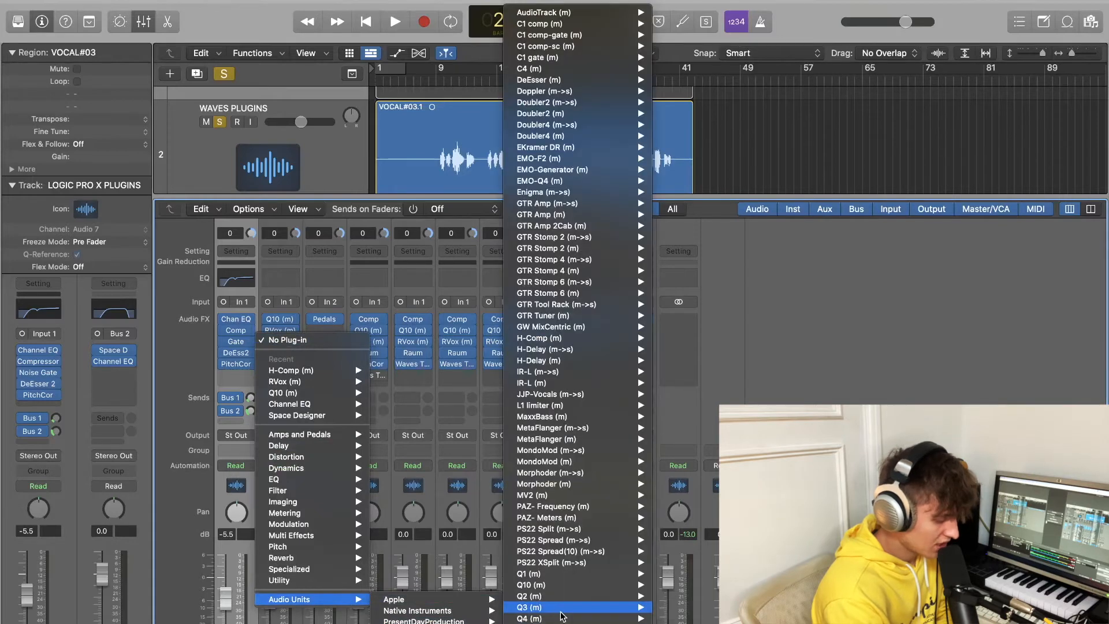
scroll(563, 615, down, 10)
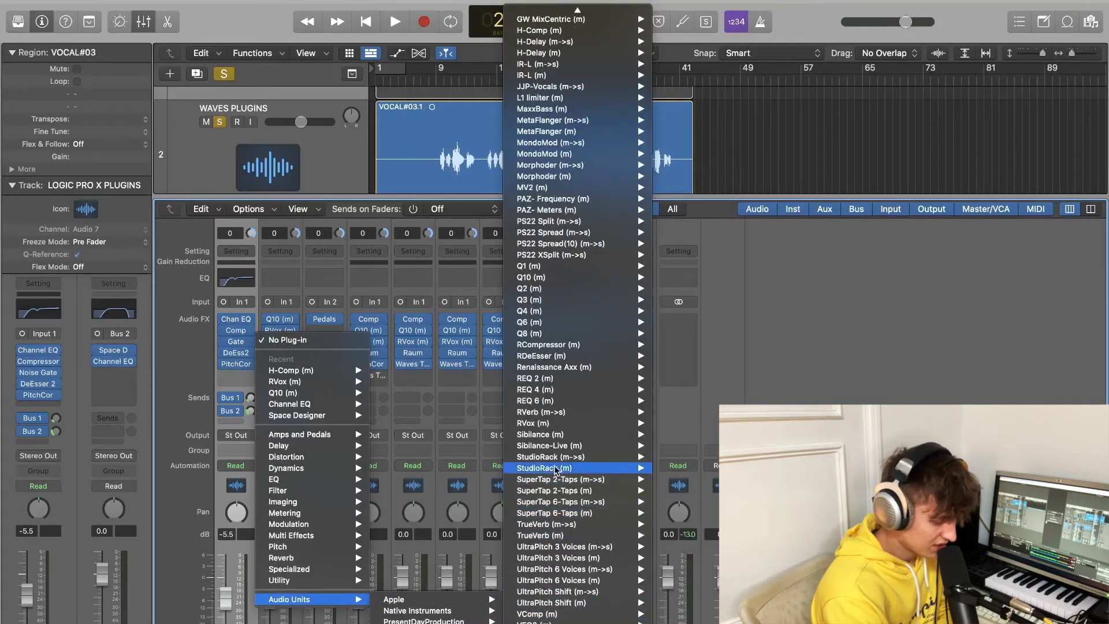
mouse_move(563, 438)
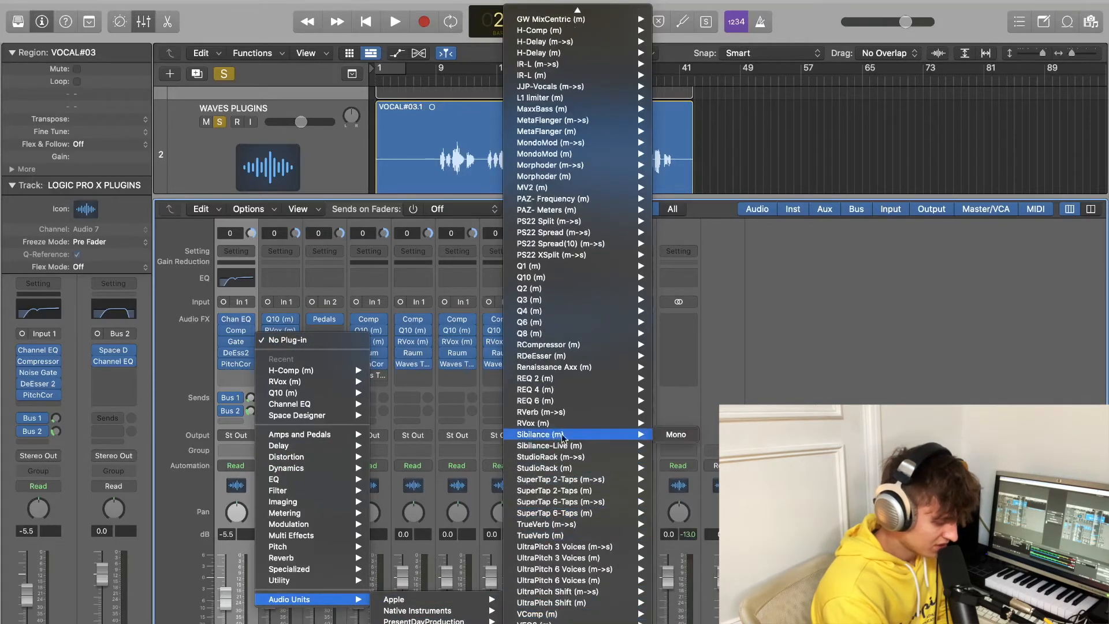
click(674, 435)
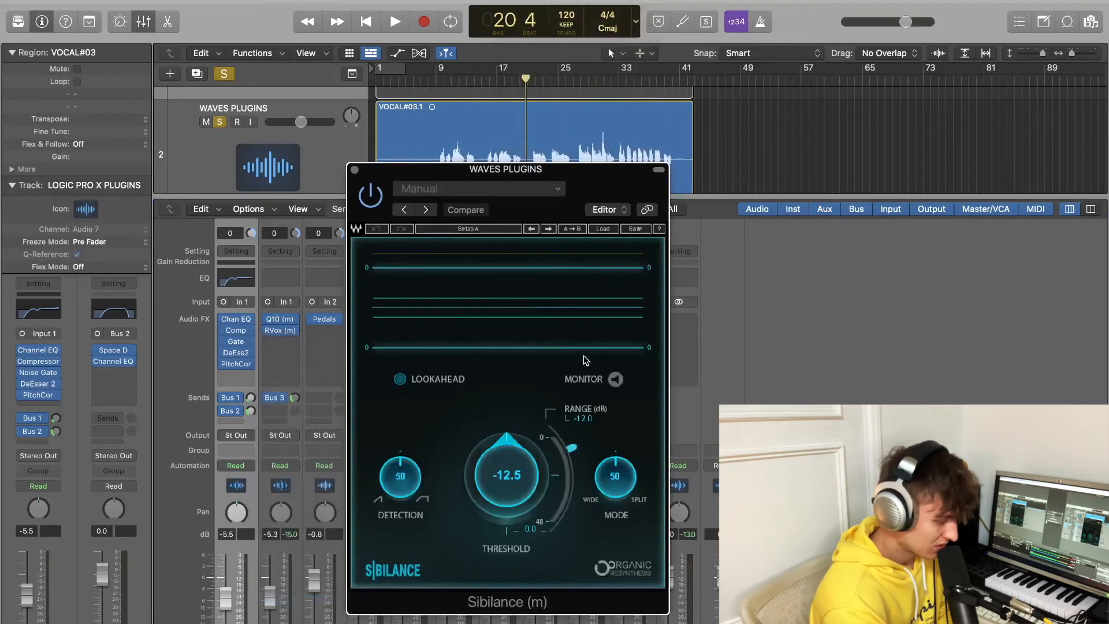
double_click(443, 88)
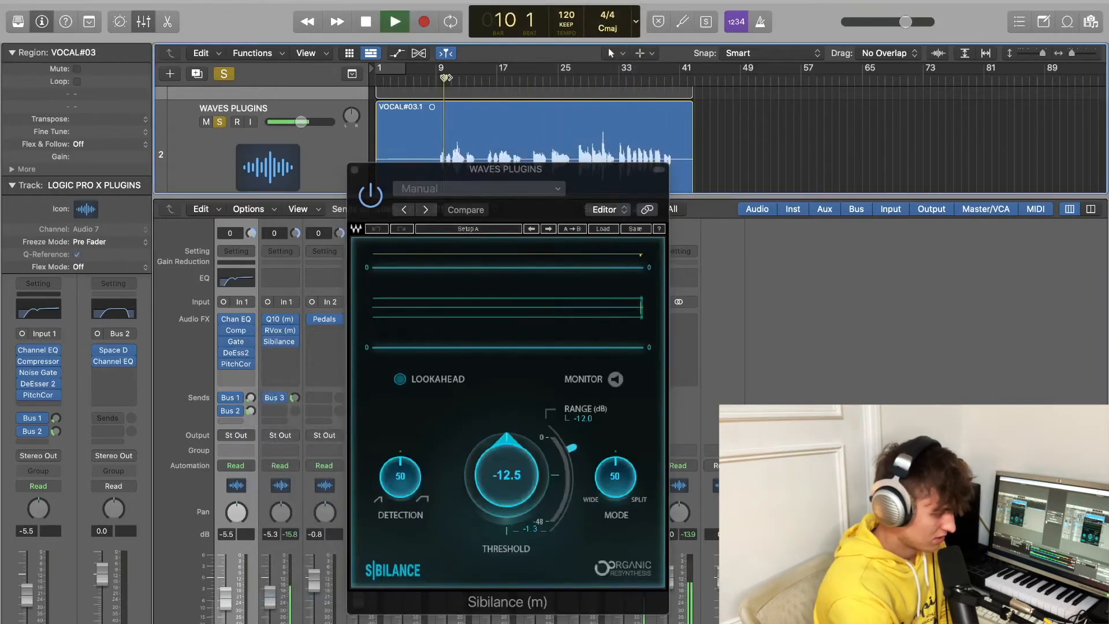
Raise Sibilance's threshold, set its detection to 40 and mode to 41, fine-tune the threshold by ear and close the de-esser
mouse_move(507, 477)
mouse_down()
mouse_move(507, 439)
mouse_move(508, 457)
mouse_up()
drag(400, 477, 401, 488)
click(615, 475)
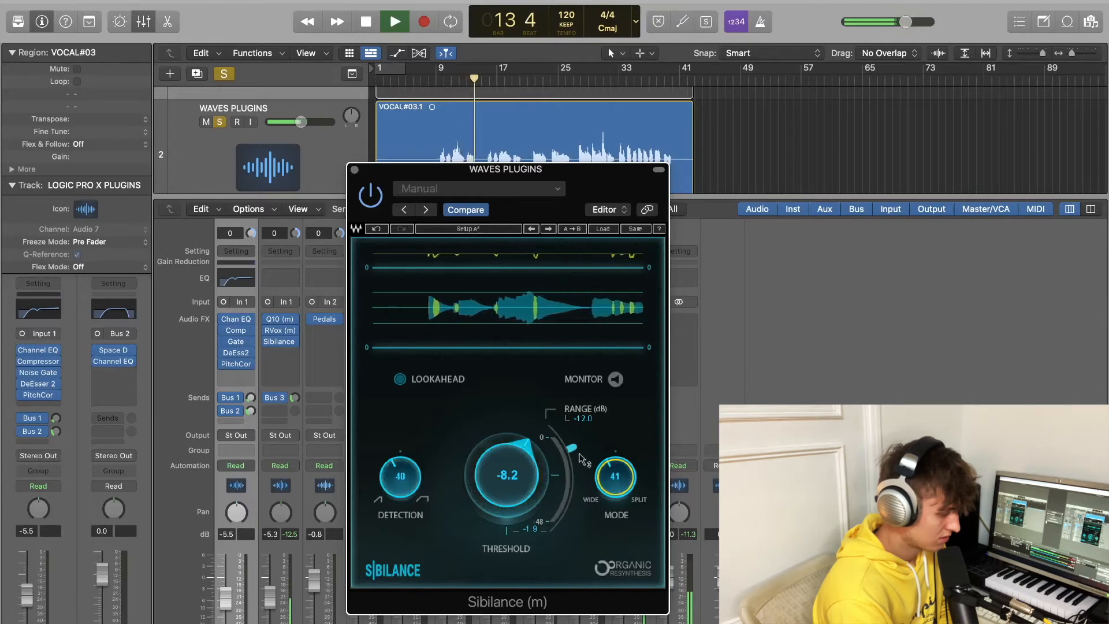
click(507, 474)
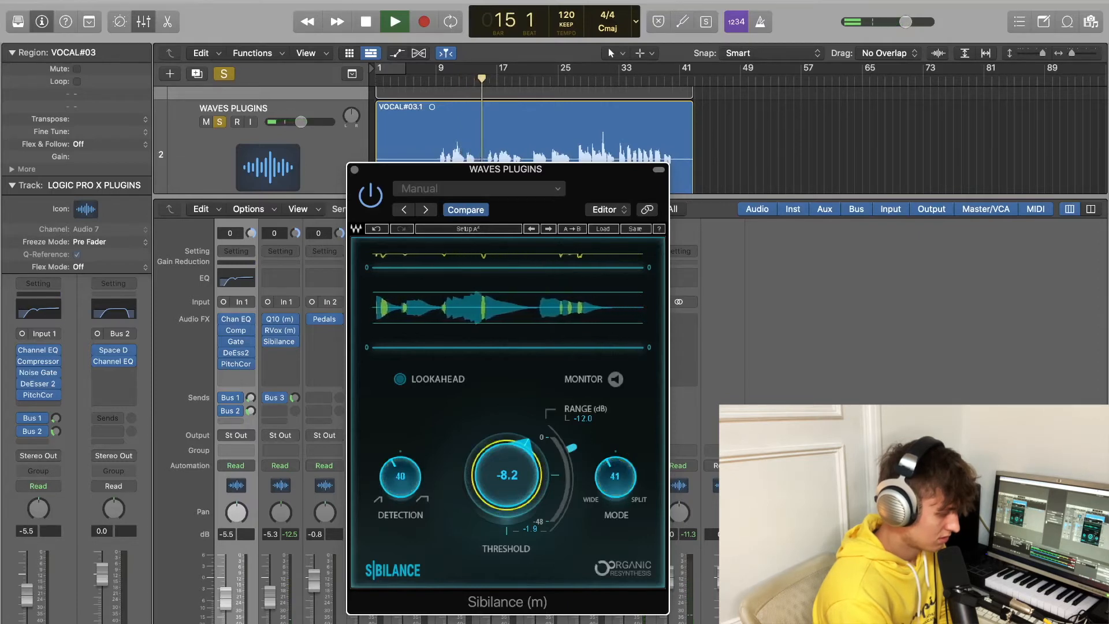
drag(508, 475, 507, 481)
click(354, 169)
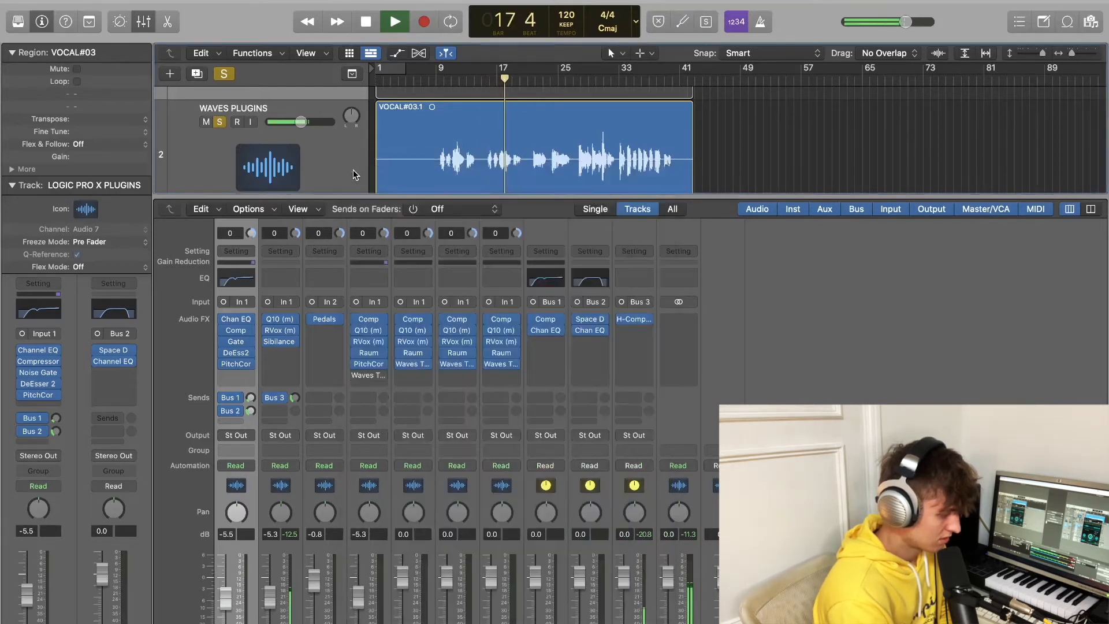
Insert the mono Waves Q10 below H-Comp on the Bus 3 aux and gently boost the highs with bands 9 and 10
click(635, 330)
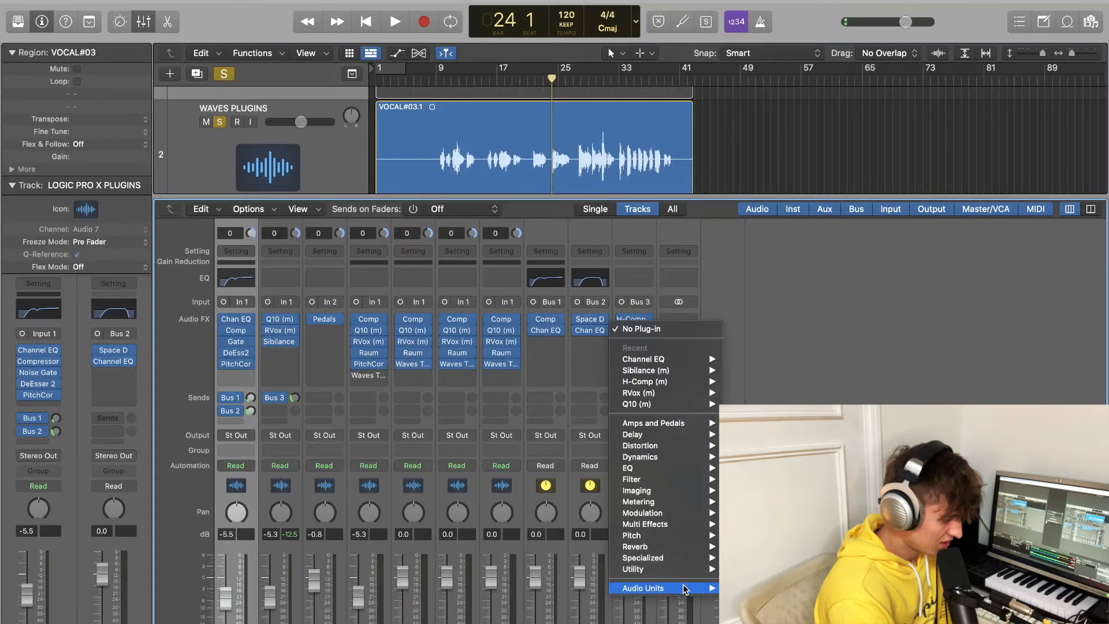
mouse_move(687, 404)
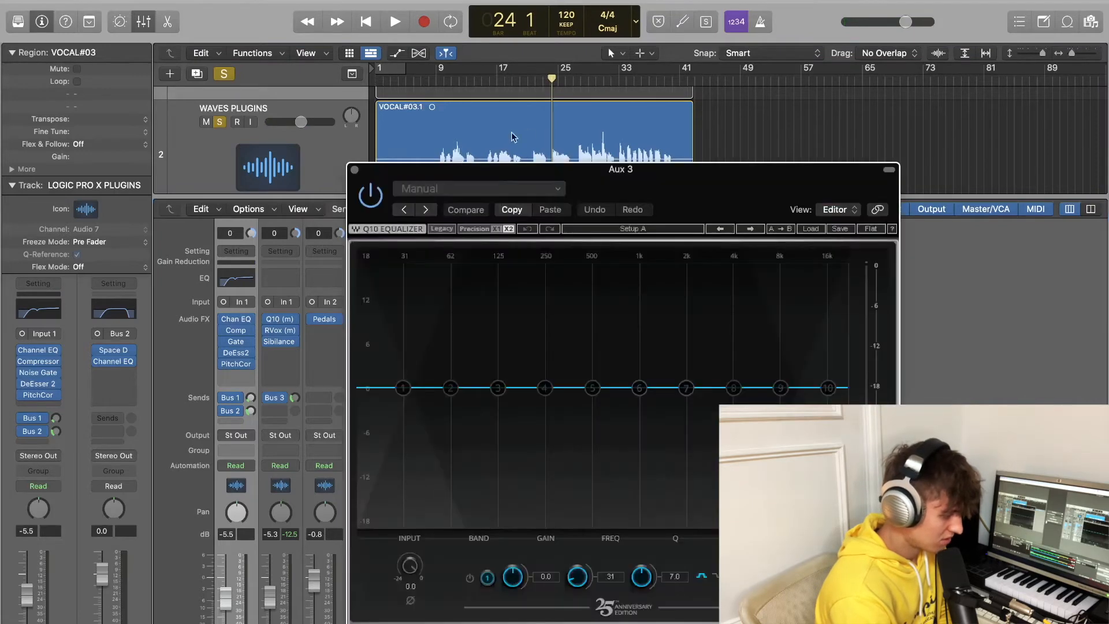
drag(817, 392, 827, 358)
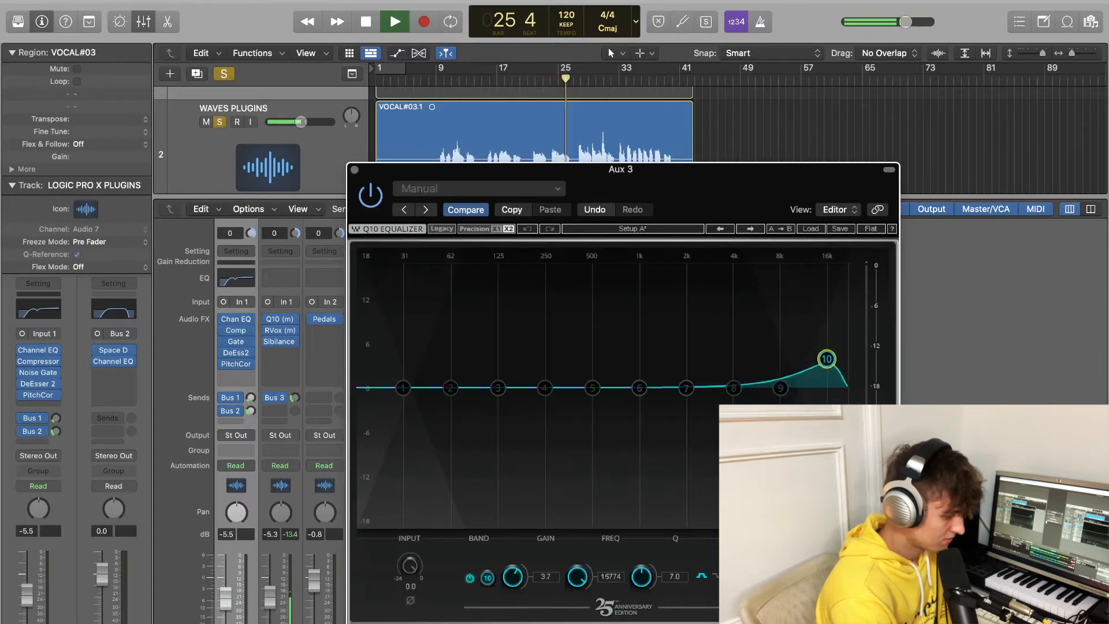
drag(781, 388, 785, 388)
Make Q10 band 1 a high-pass filter at 79 Hz, close the equalizer and switch the Bus 3 aux to stereo
click(404, 387)
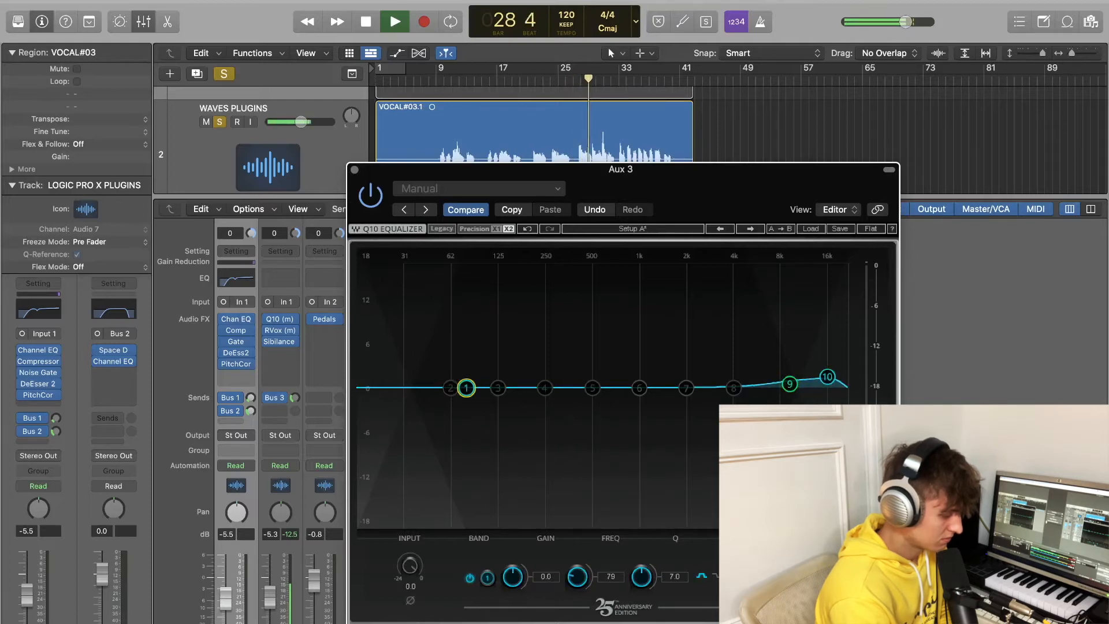
click(749, 576)
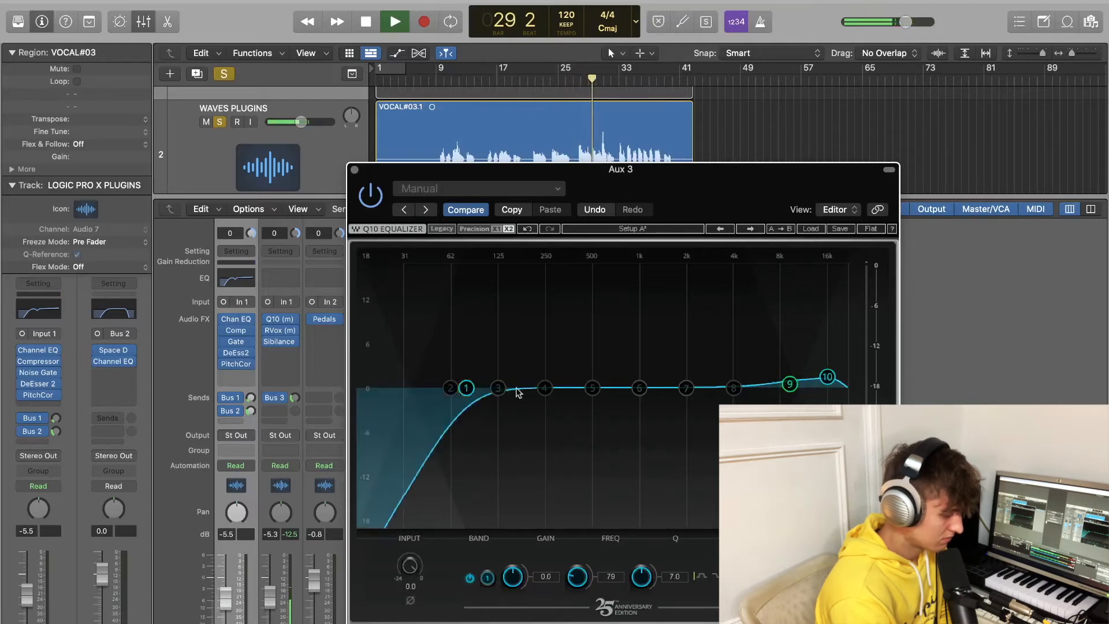
click(356, 170)
key(space)
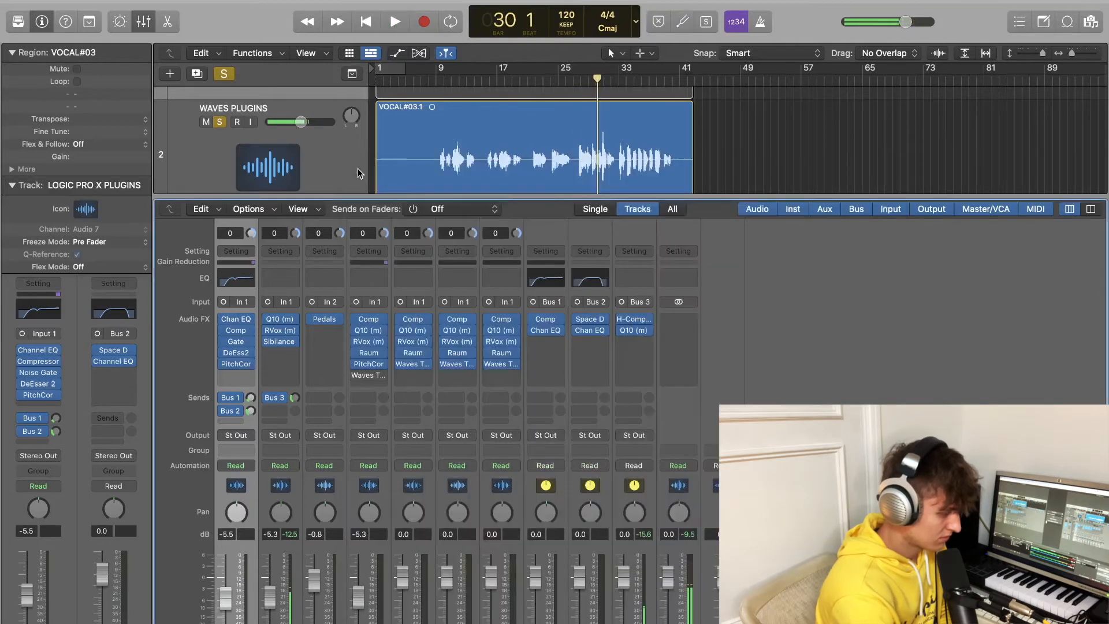
click(622, 302)
key(space)
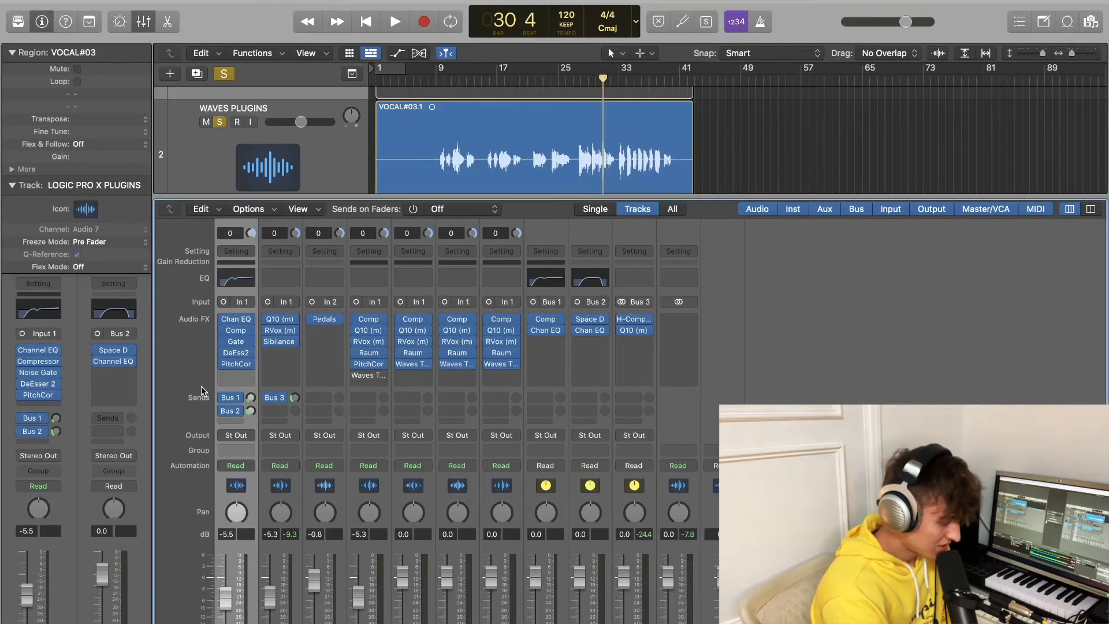
Add a Bus 4 send to the WAVES PLUGINS channel and put Waves TrueVerb (m->s) with the Medium Concert preset on its aux
click(236, 378)
click(811, 362)
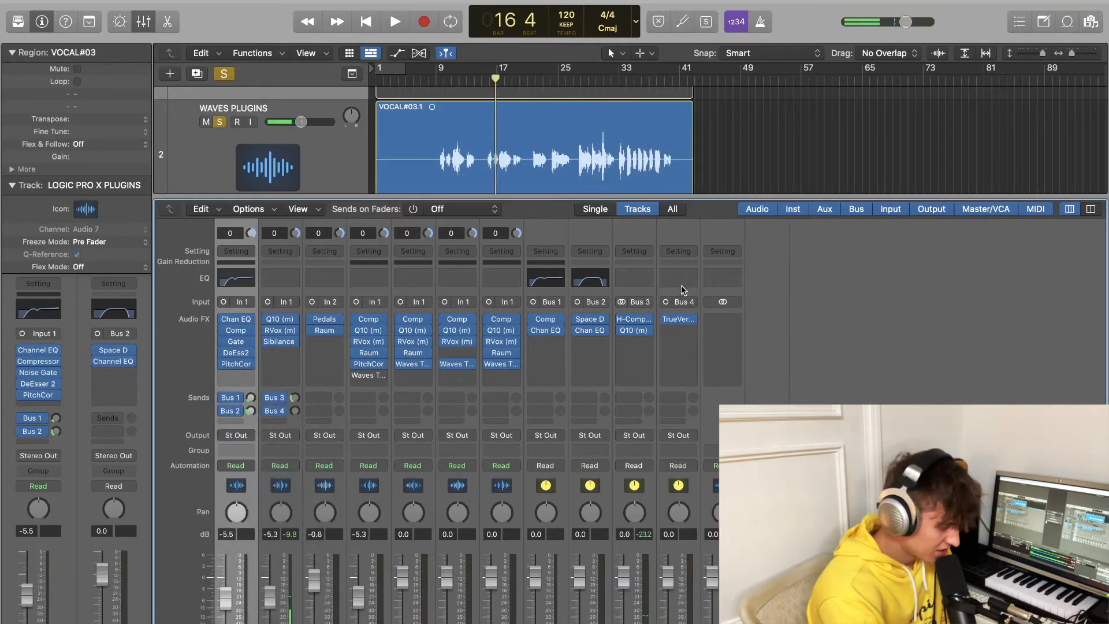
click(684, 320)
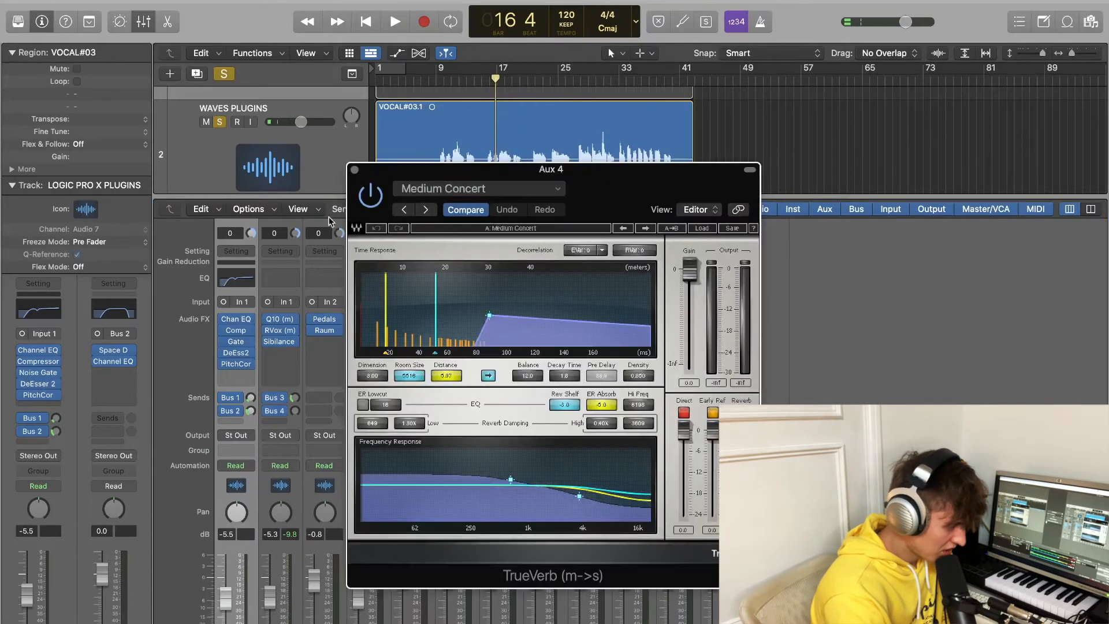
Close TrueVerb and raise the WAVES PLUGINS channel's Bus 4 send while the vocal plays
click(354, 171)
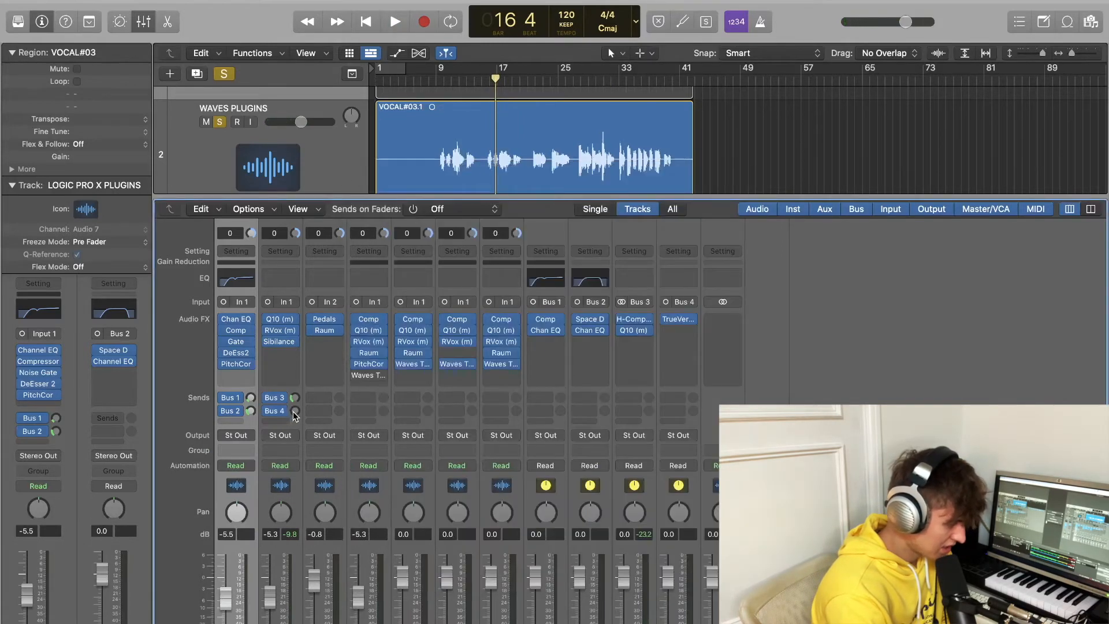
key(space)
drag(294, 410, 295, 398)
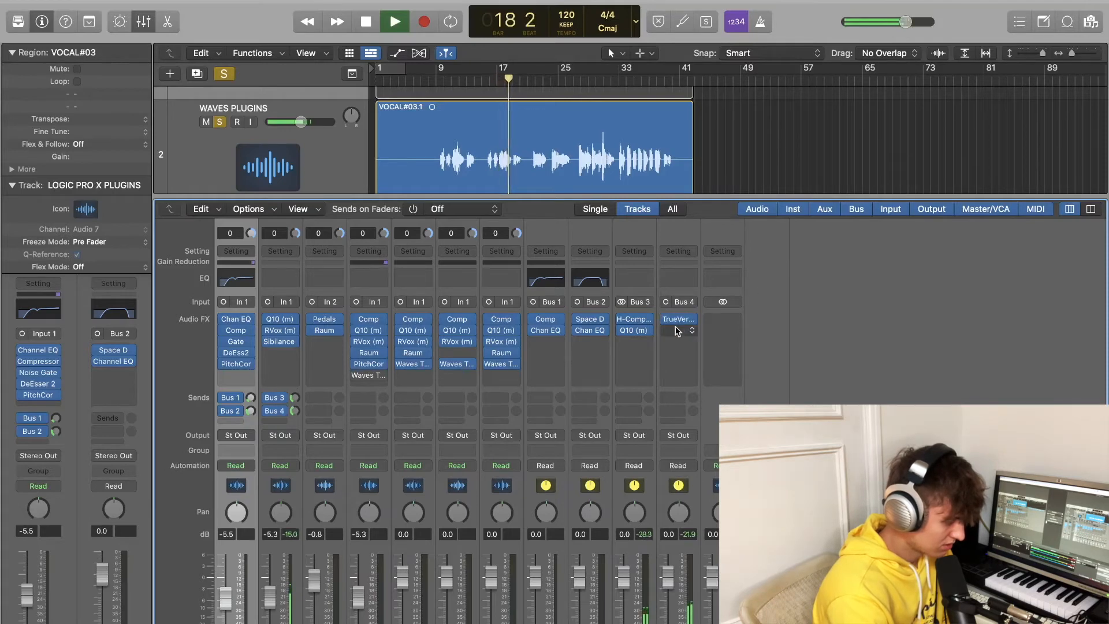
Insert Channel EQ below TrueVerb on the Bus 4 aux and replace it with the stereo Waves Q10
click(681, 282)
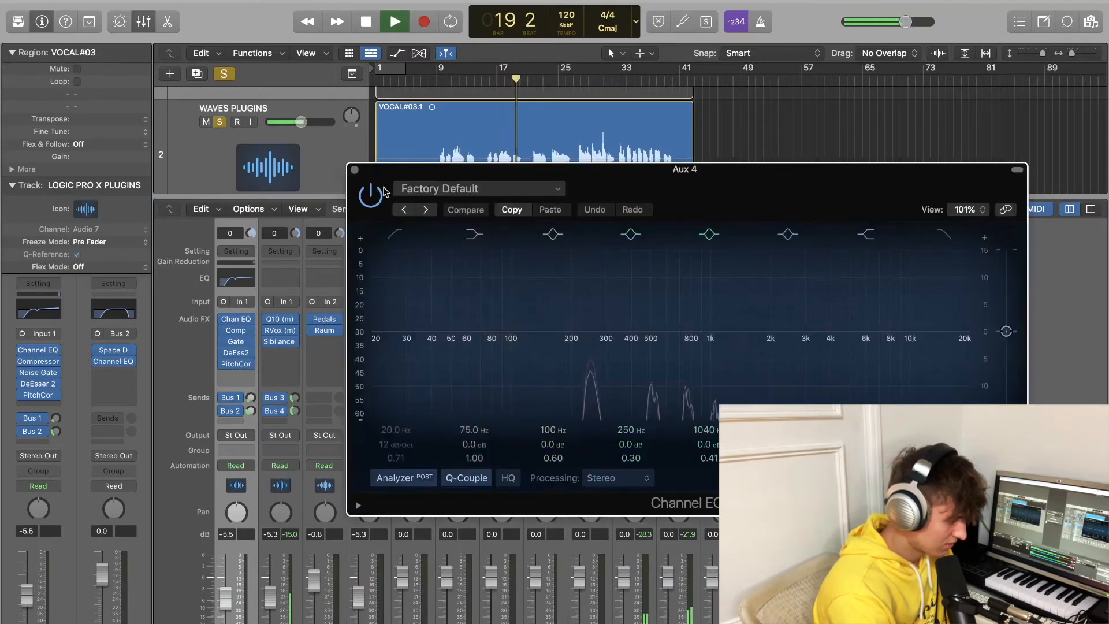
click(355, 170)
click(689, 330)
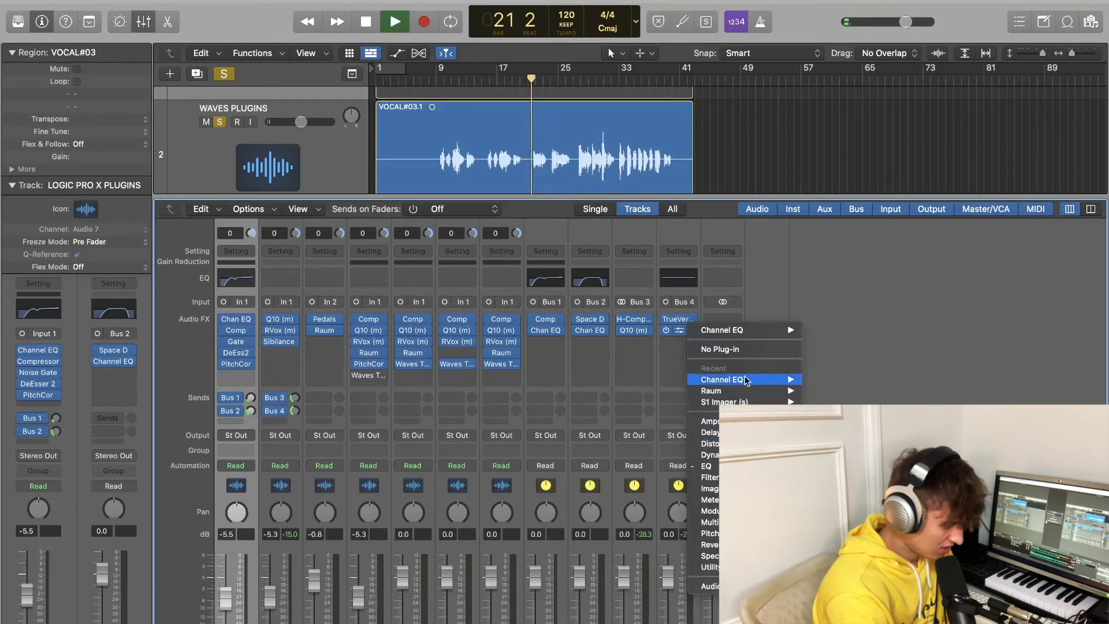
mouse_move(832, 609)
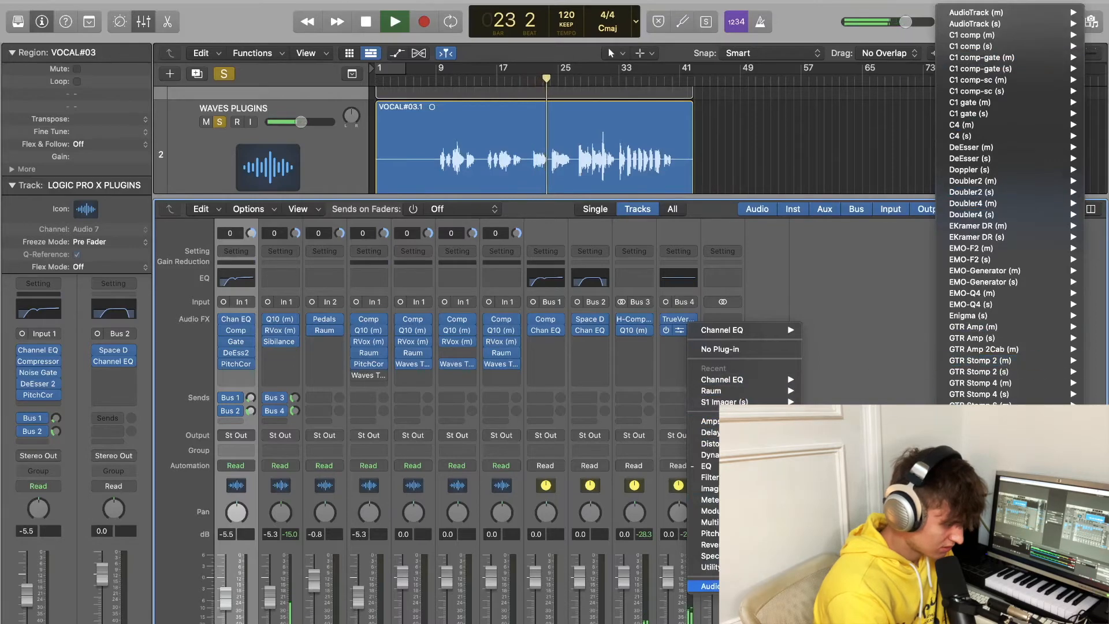
scroll(1005, 415, down, 10)
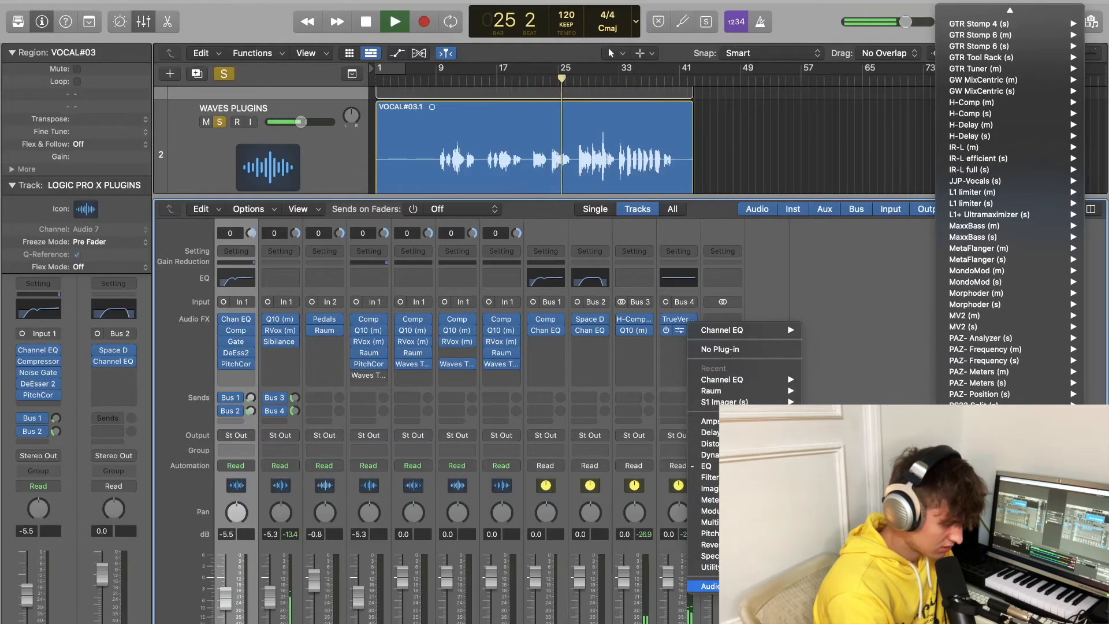
click(976, 528)
Filter the reverb in Q10 with band 10 as a low-pass at 5649 Hz and band 1 as a high-pass at about 186 Hz
drag(825, 393, 757, 385)
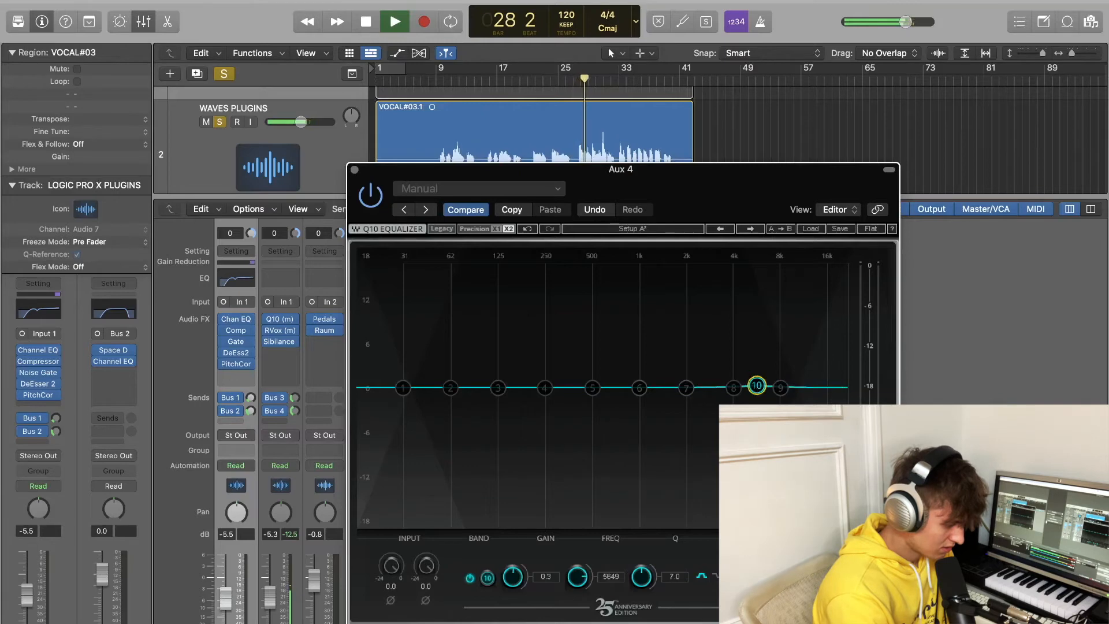
click(760, 576)
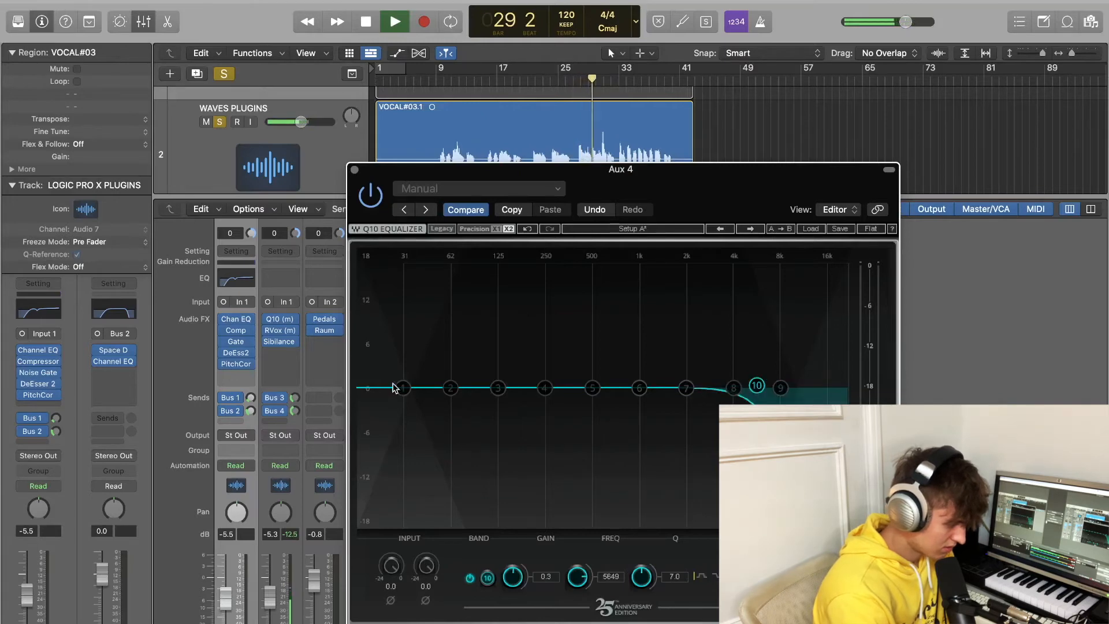
click(746, 576)
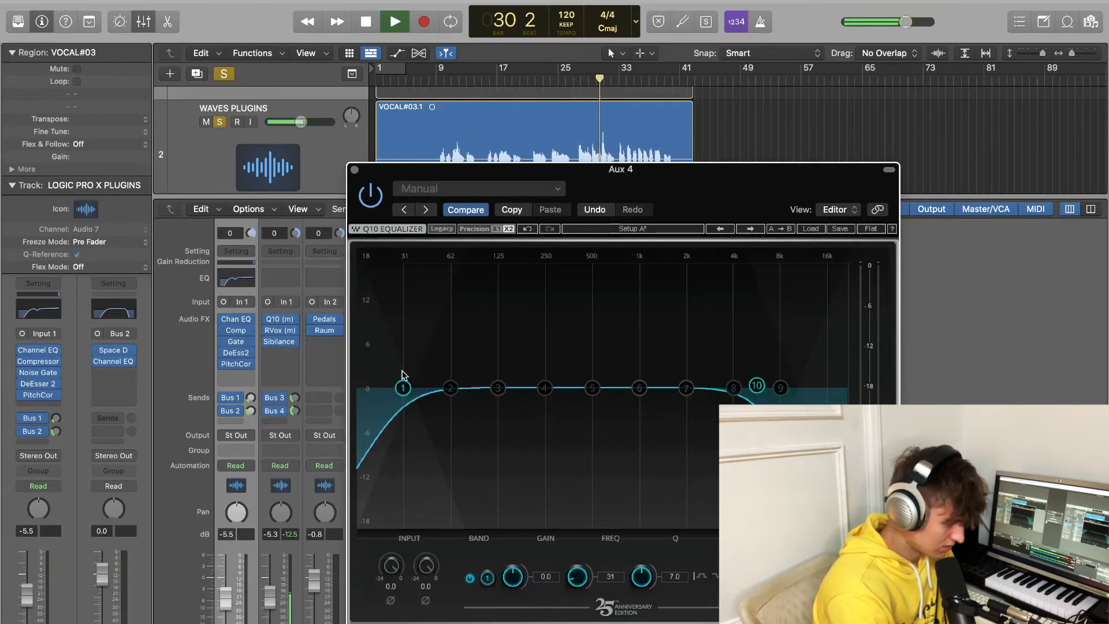
drag(402, 388, 530, 387)
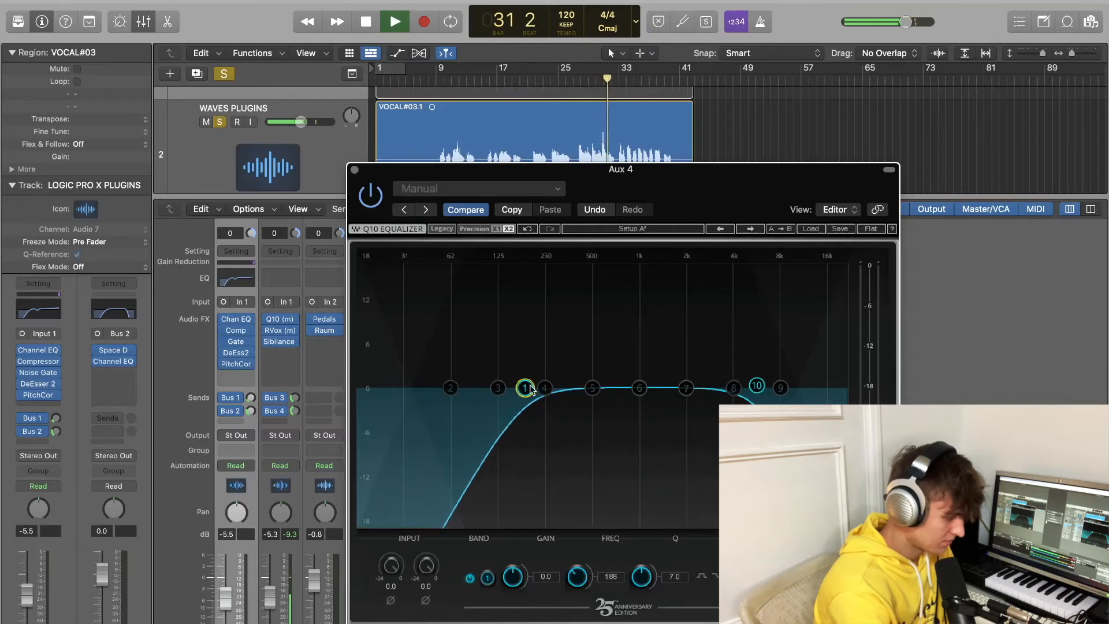
click(357, 169)
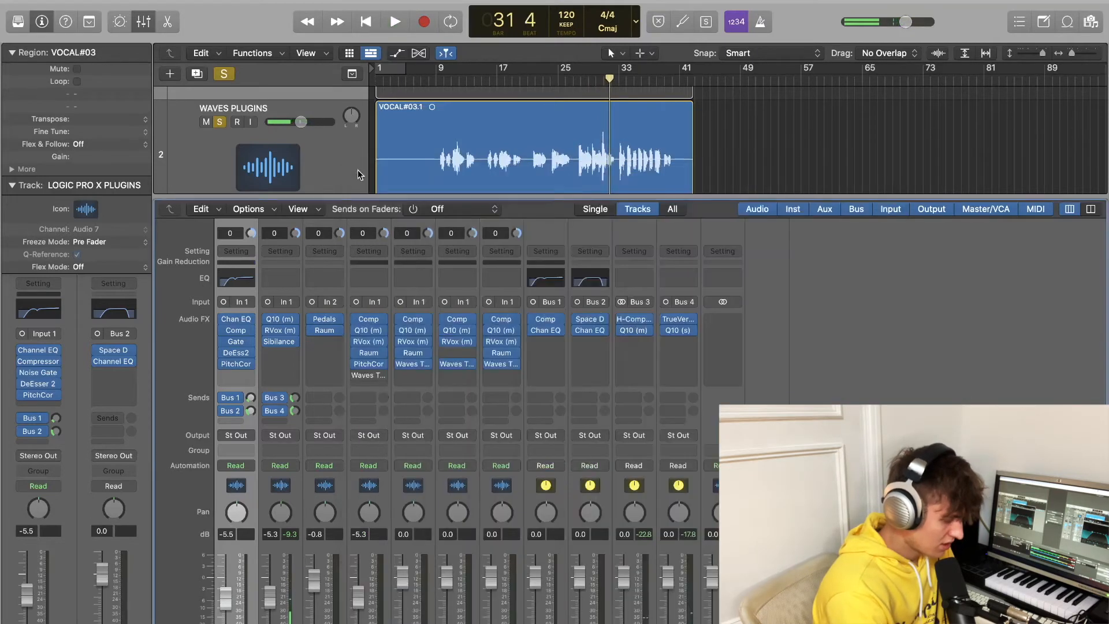
Insert the mono Waves Tune Real-Time below Sibilance on the WAVES PLUGINS channel
click(274, 356)
mouse_move(312, 599)
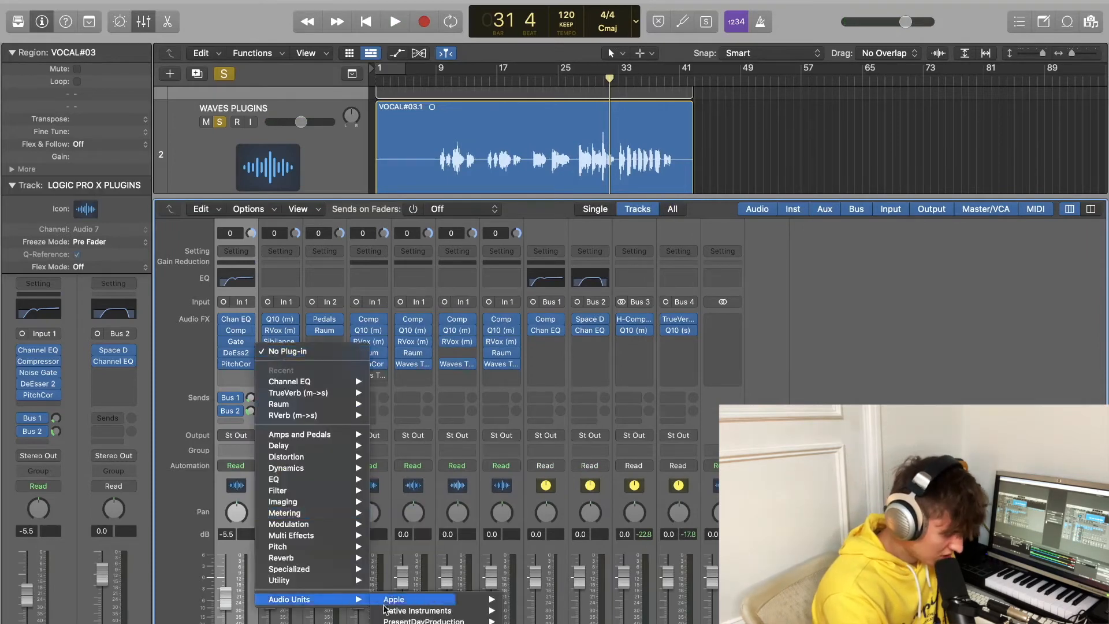
mouse_move(416, 621)
scroll(577, 612, down, 10)
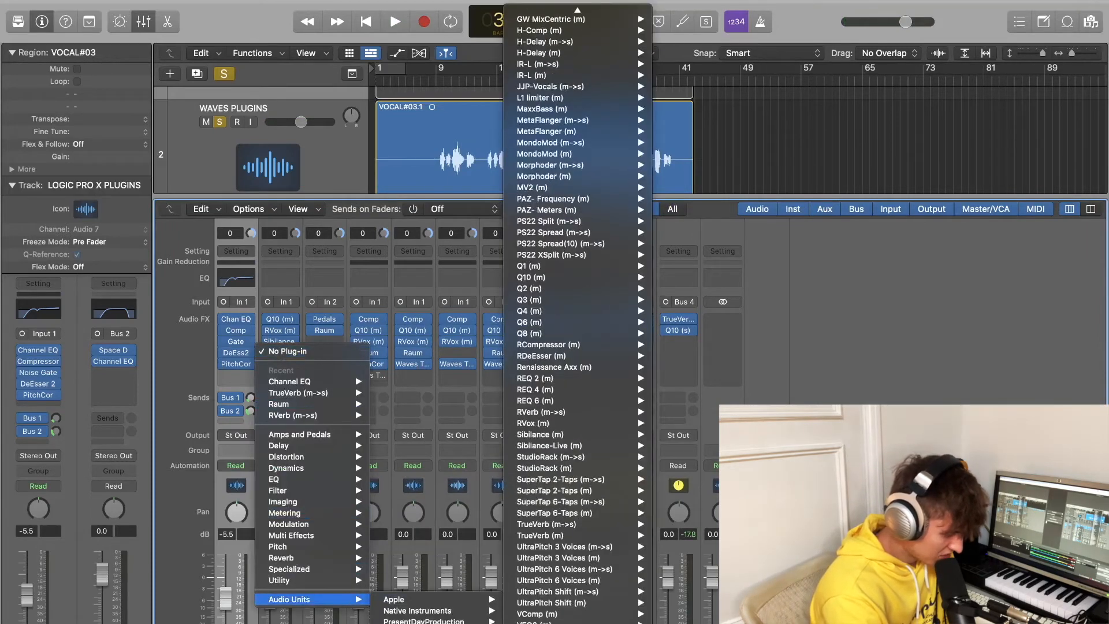
scroll(577, 615, down, 3)
click(555, 617)
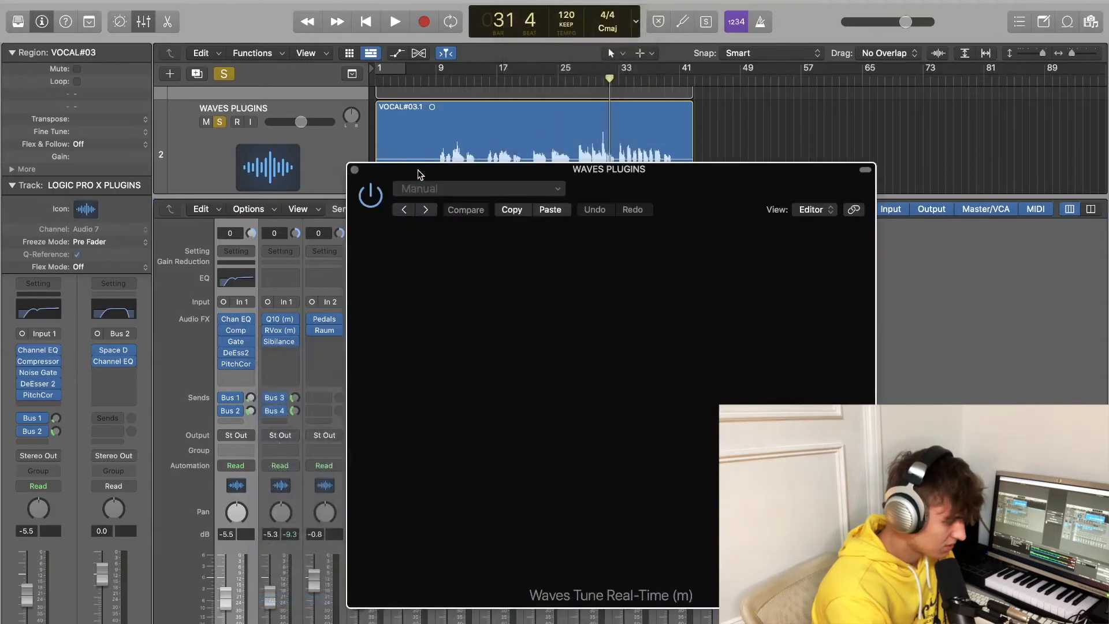
Place the playhead at bar 9 and change Waves Tune Real-Time's Chromatic scale to one rooted on B
click(437, 82)
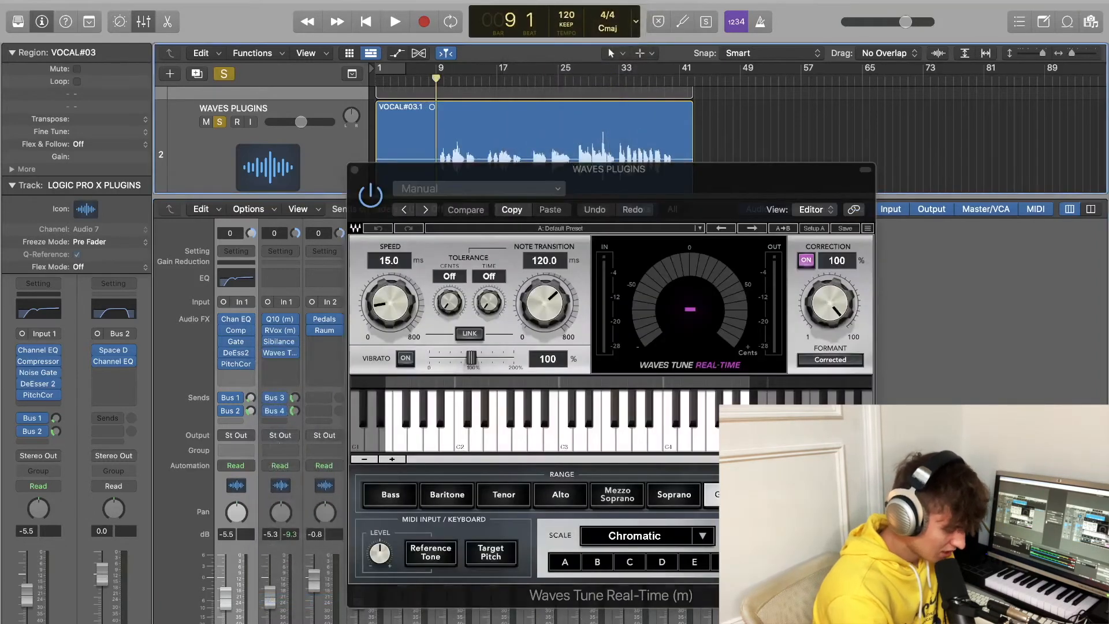
click(705, 534)
click(713, 577)
drag(695, 166, 825, 114)
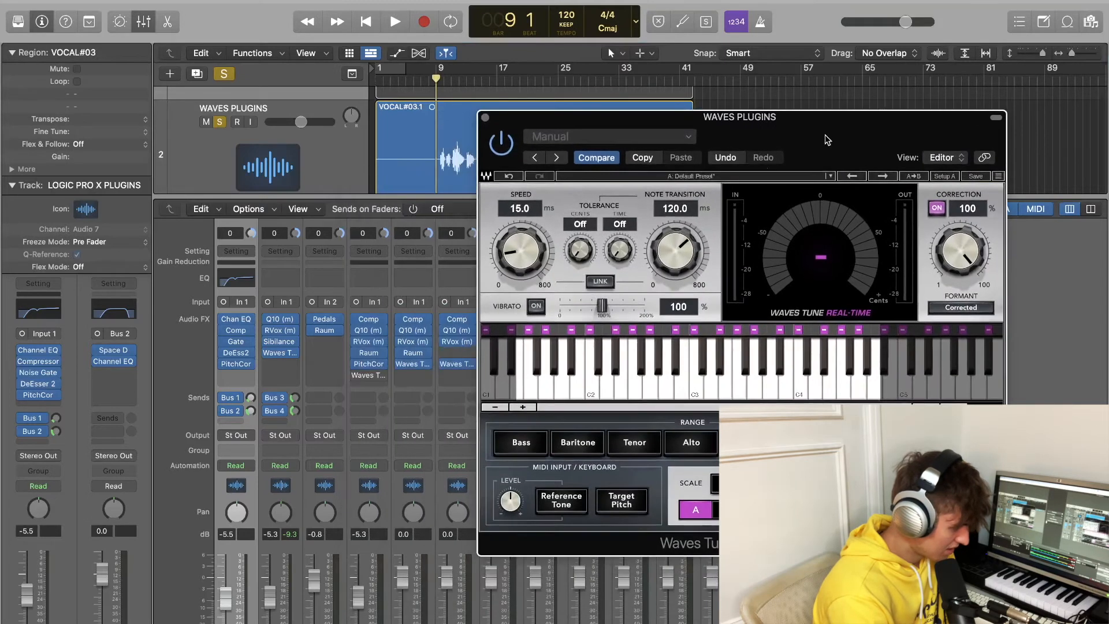
click(728, 510)
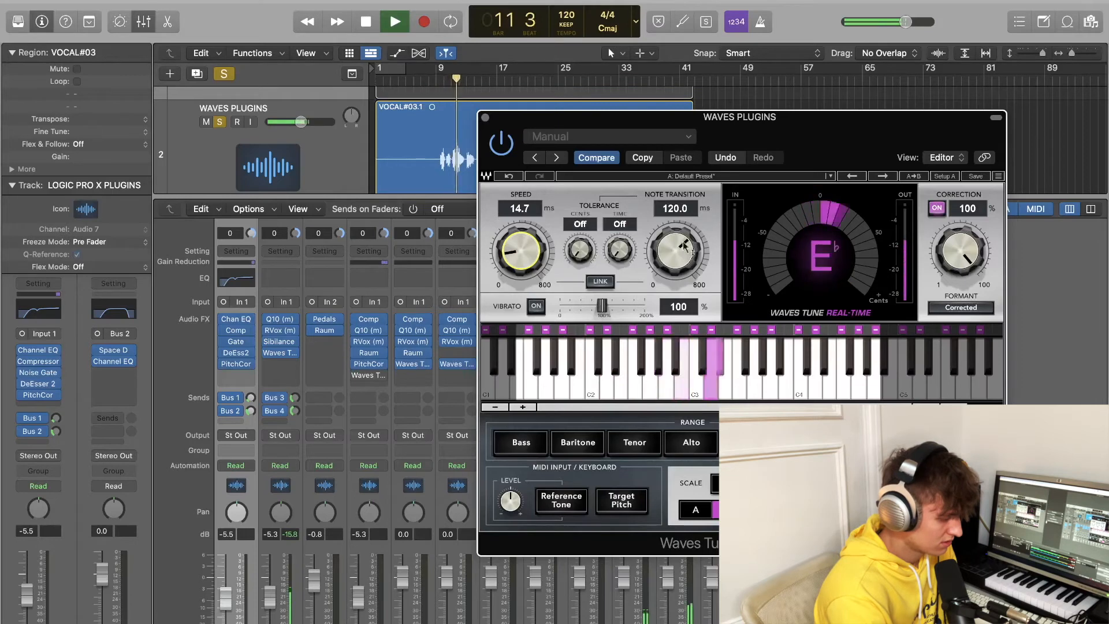
Set Waves Tune Real-Time's note transition to 272.8 ms and speed to 1.1 ms by ear, close it and stop playback
mouse_move(684, 250)
mouse_down()
mouse_move(684, 213)
mouse_move(684, 245)
mouse_up()
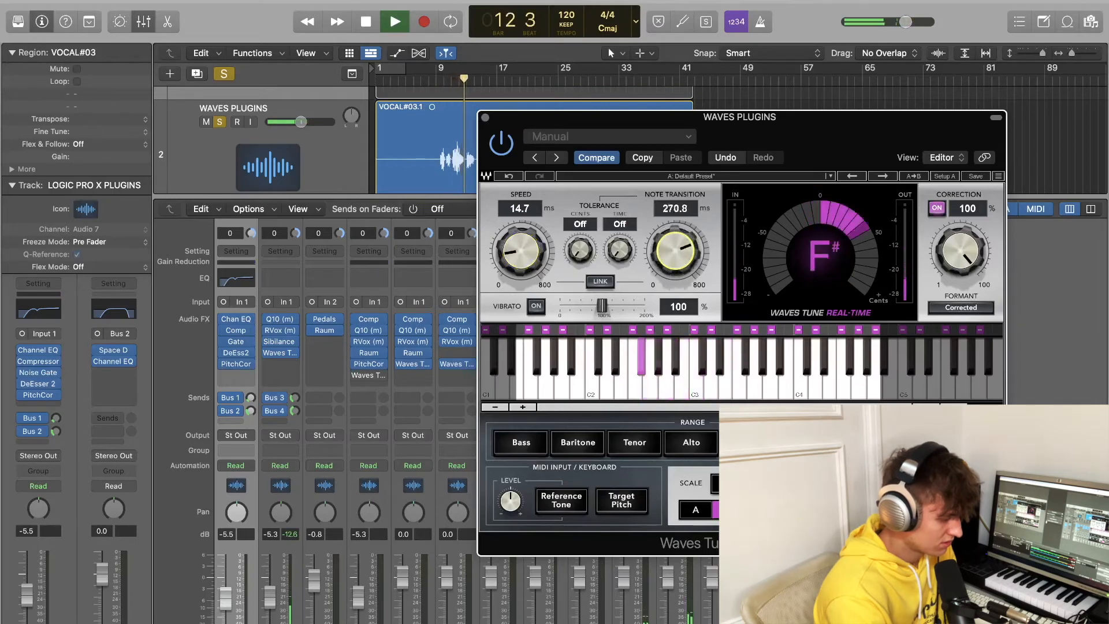
mouse_move(520, 251)
mouse_down()
mouse_move(520, 271)
mouse_move(519, 260)
mouse_up()
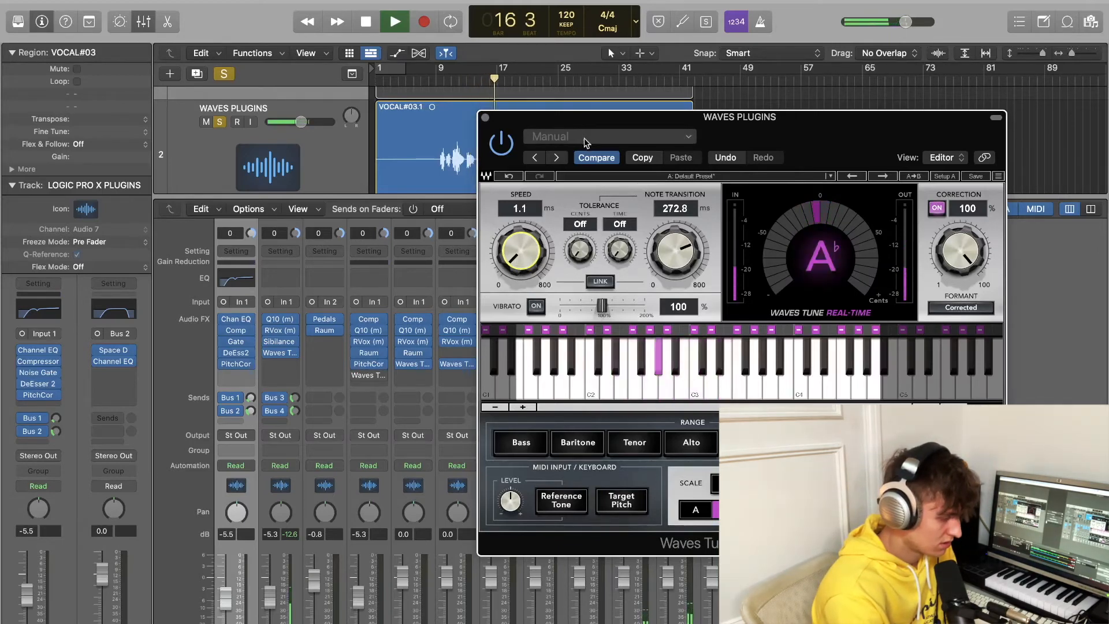
click(486, 117)
key(space)
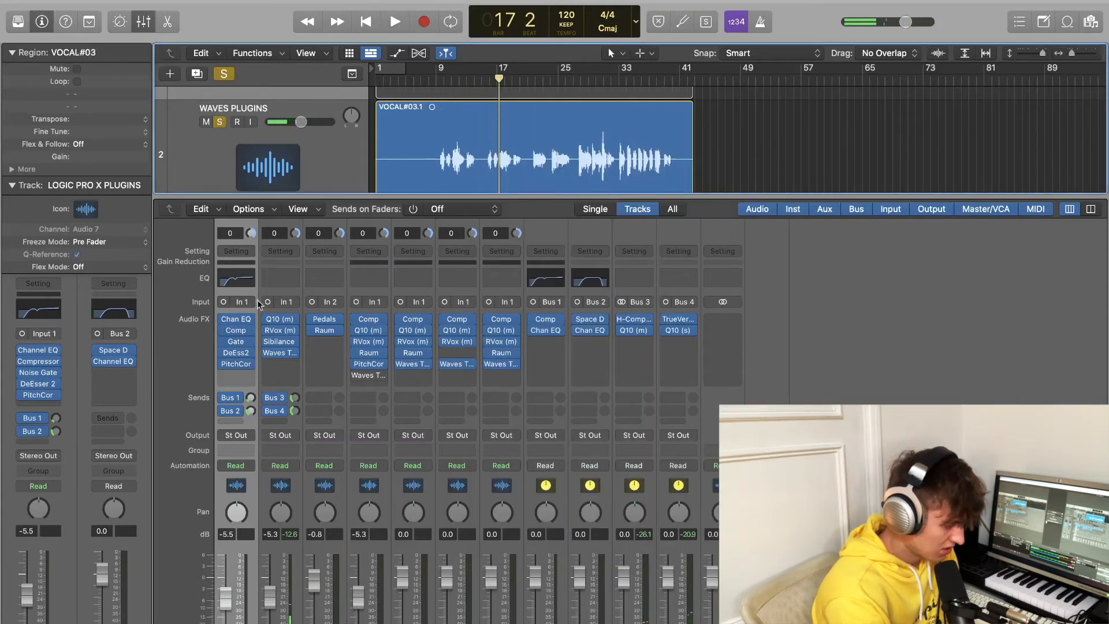
Raise Q10 bands 8 and 9 on the WAVES PLUGINS channel, with band 9 at 3.6 dB, and play the vocal
click(281, 320)
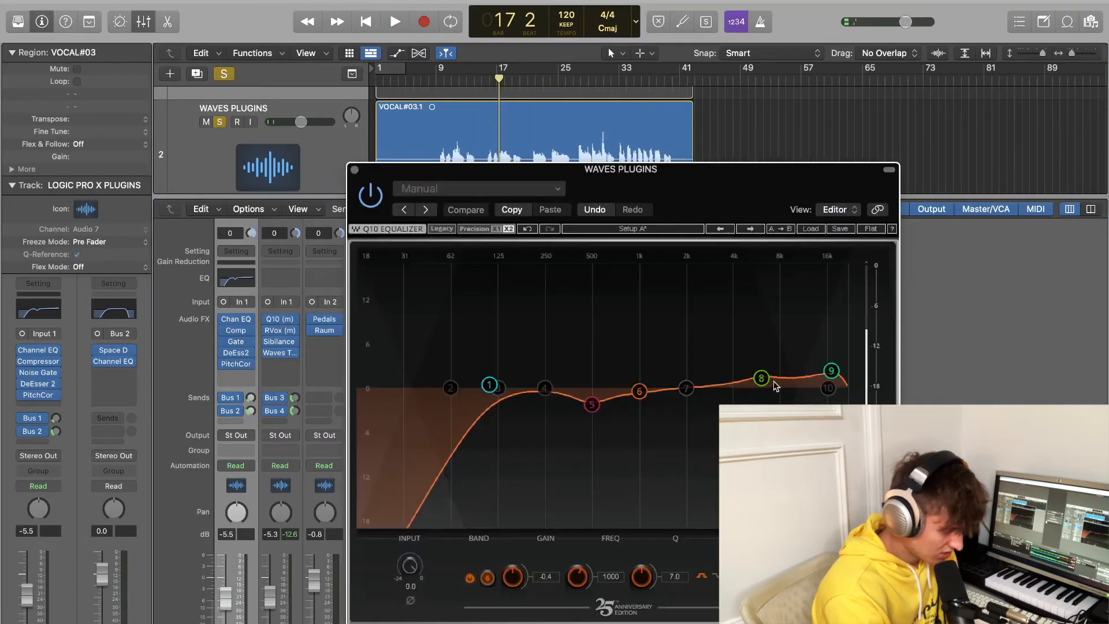
drag(761, 378, 761, 376)
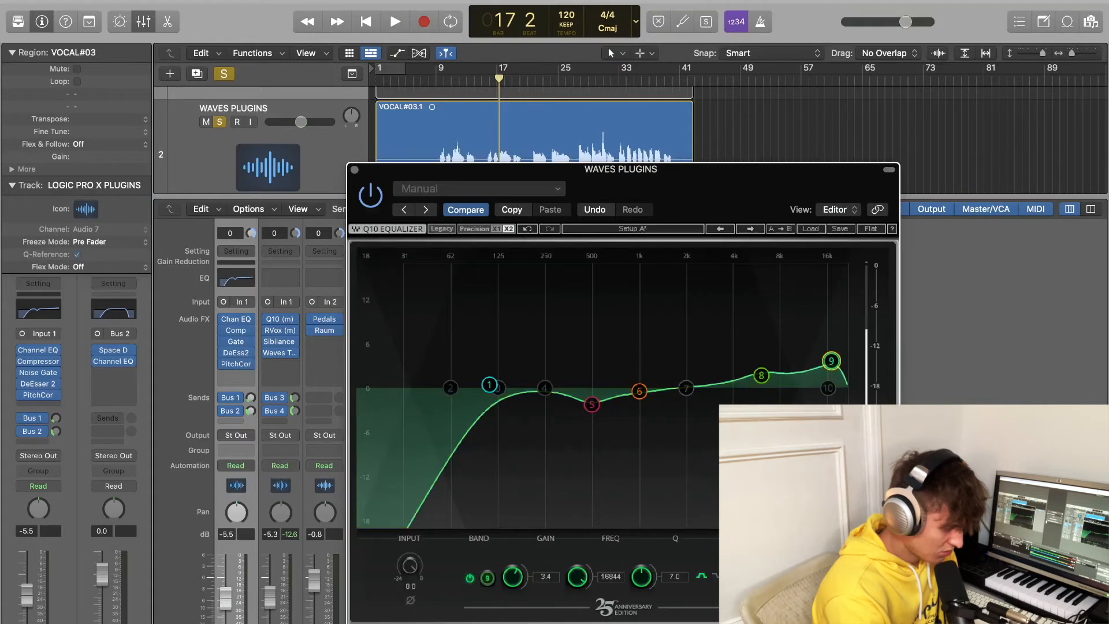
drag(831, 361, 831, 359)
key(space)
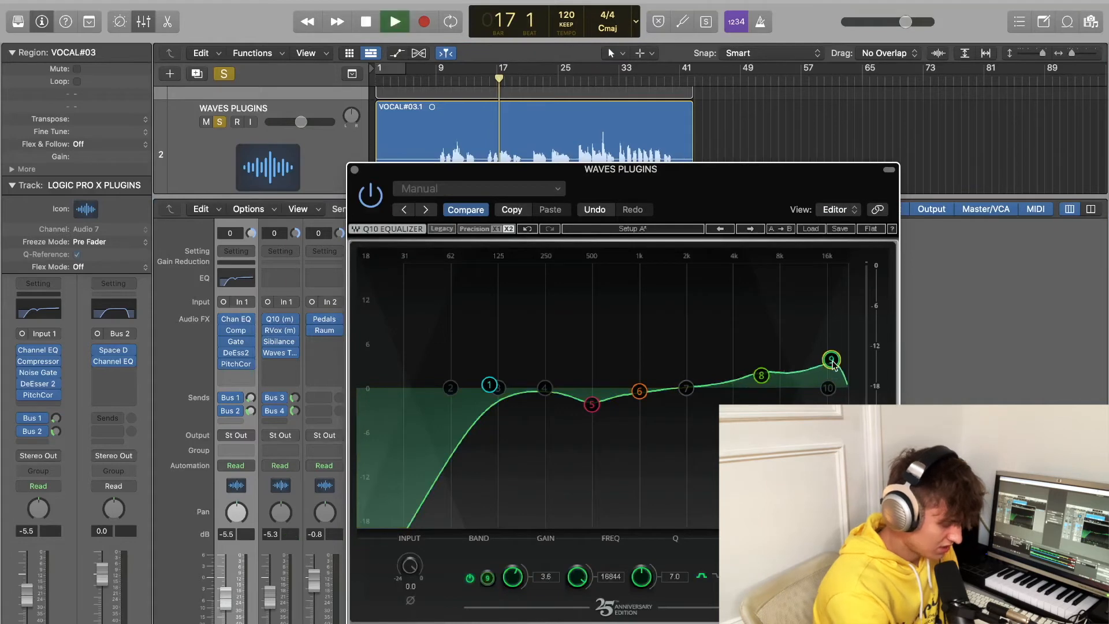
click(355, 170)
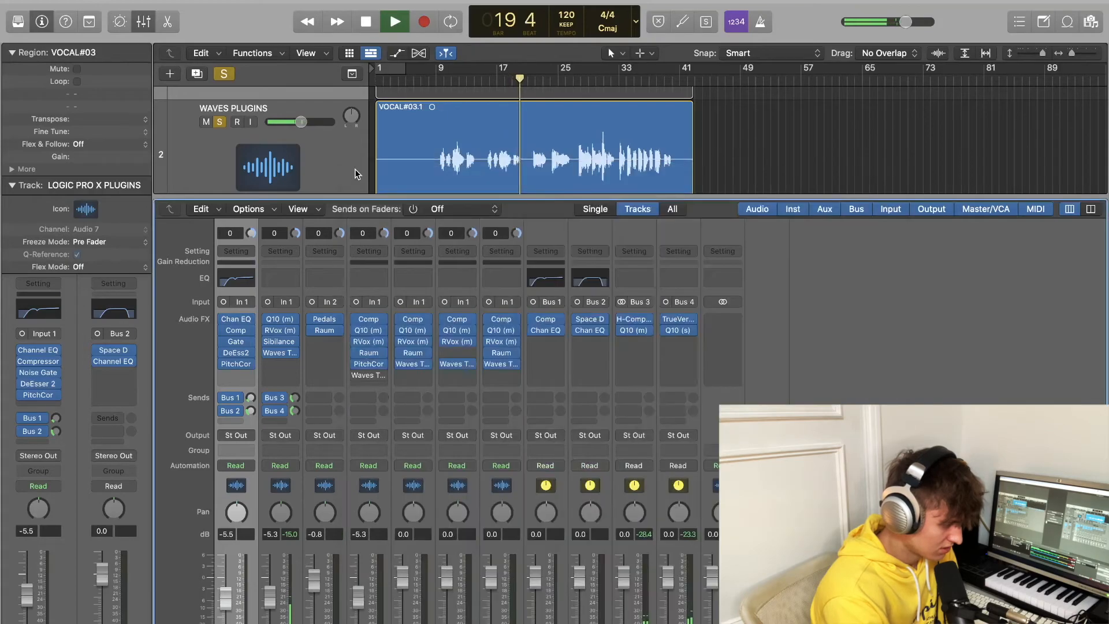